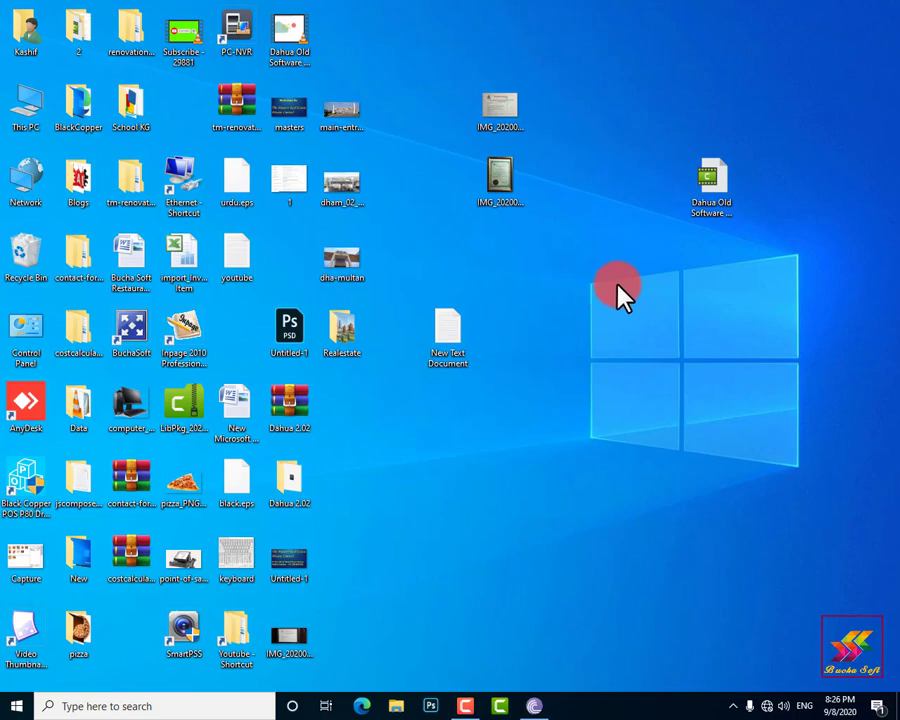
Step: Try to open the Dahua Old Software Installation project from its desktop file
{"action": "right_click", "coordinate": [595, 136]}
{"action": "left_click", "coordinate": [618, 177]}
{"action": "left_click", "coordinate": [675, 87]}
{"action": "left_click", "coordinate": [720, 200]}
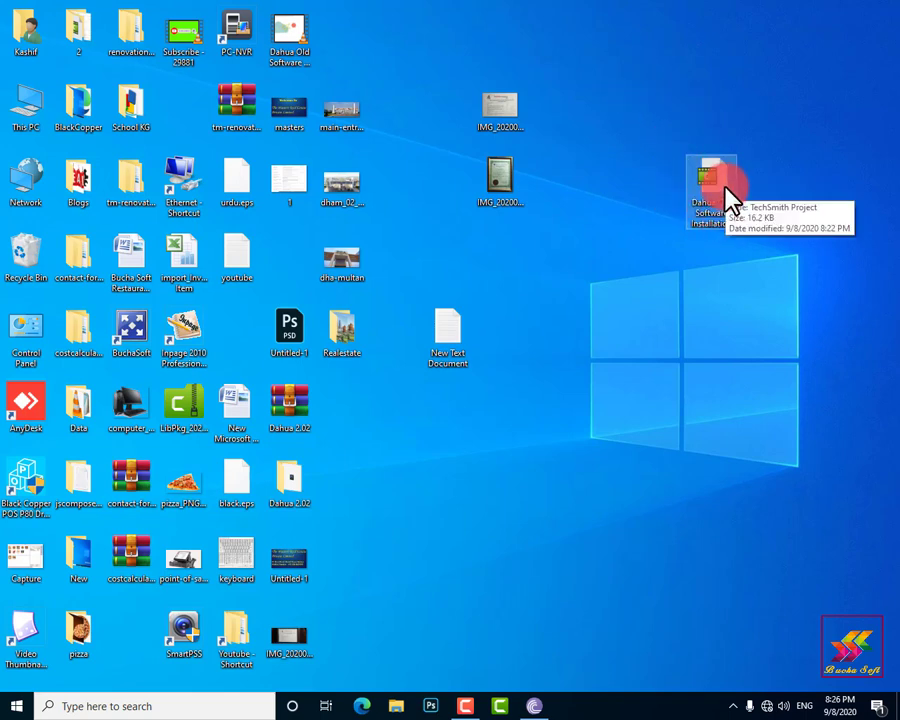
{"action": "double_click", "coordinate": [722, 198]}
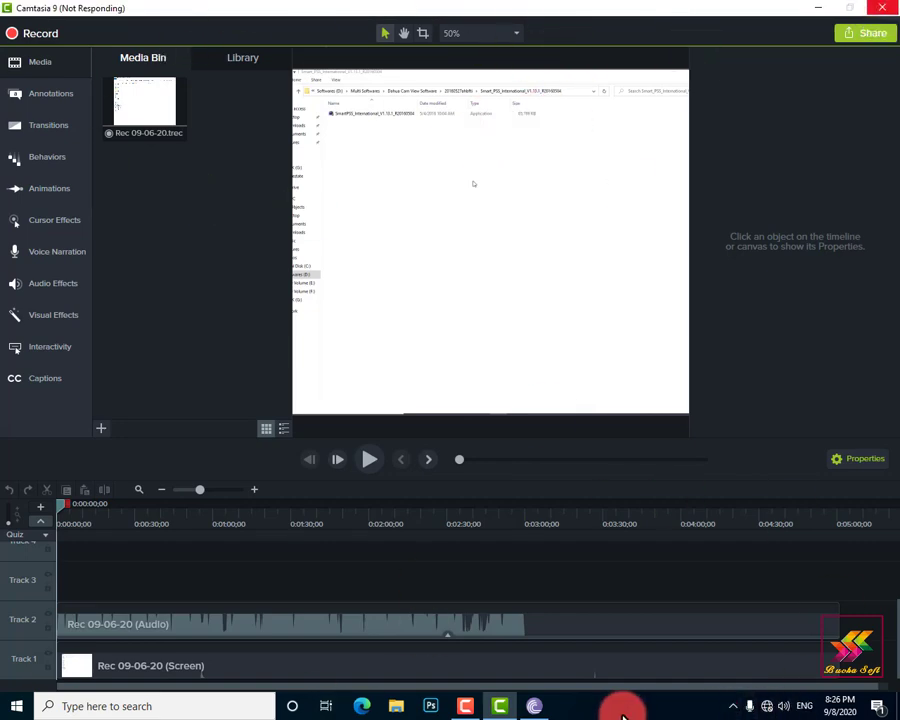
Step: Open Dahua Old Software Installation.tscproj from Camtasia's list of recent projects
{"action": "right_click", "coordinate": [623, 706]}
{"action": "left_click", "coordinate": [672, 645]}
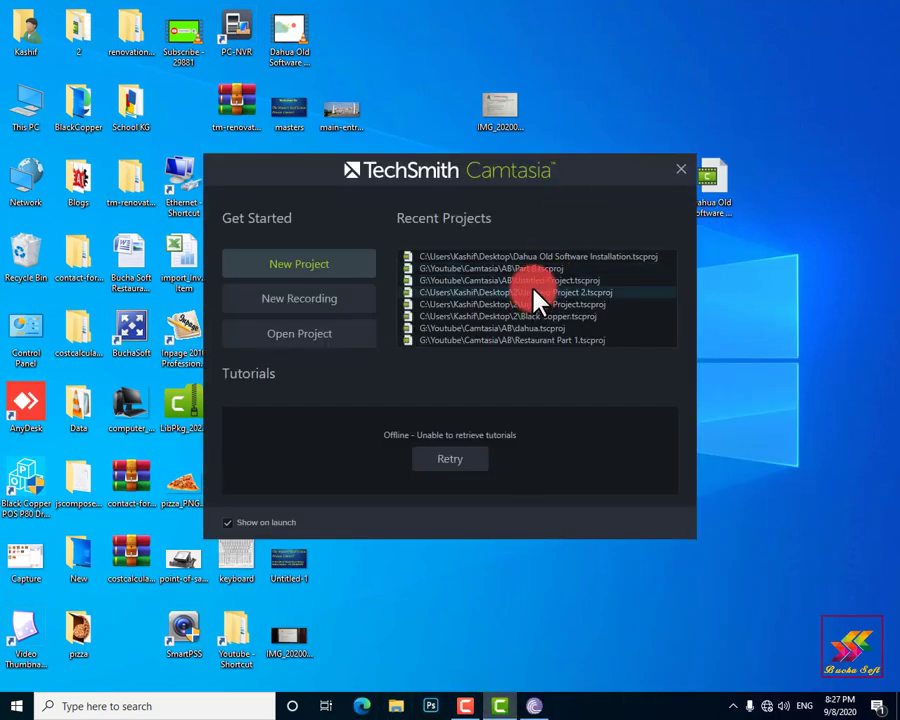
{"action": "left_click", "coordinate": [543, 256]}
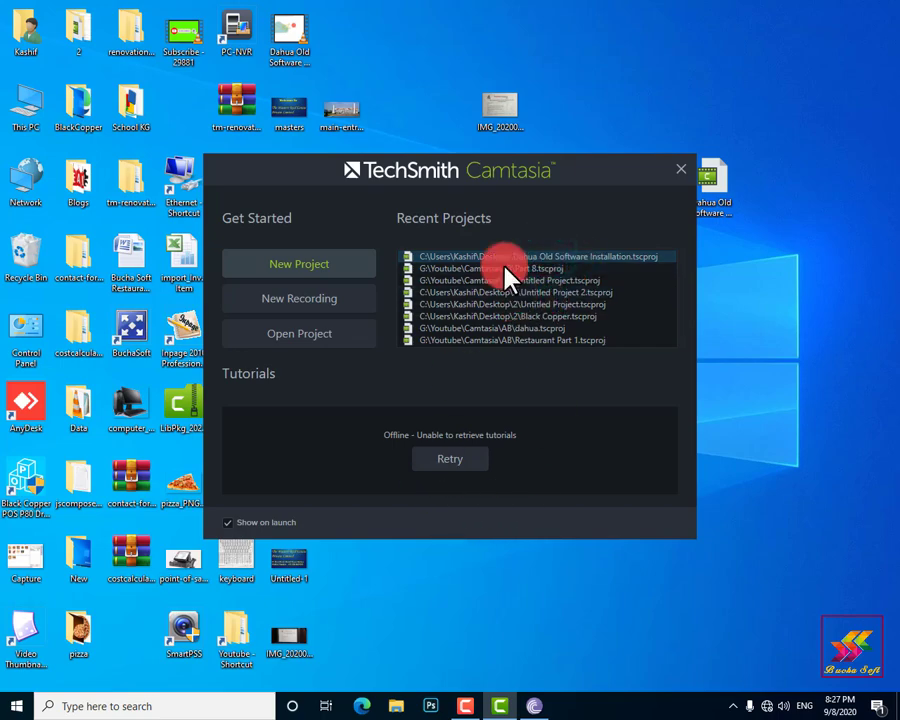
{"action": "double_click", "coordinate": [469, 258]}
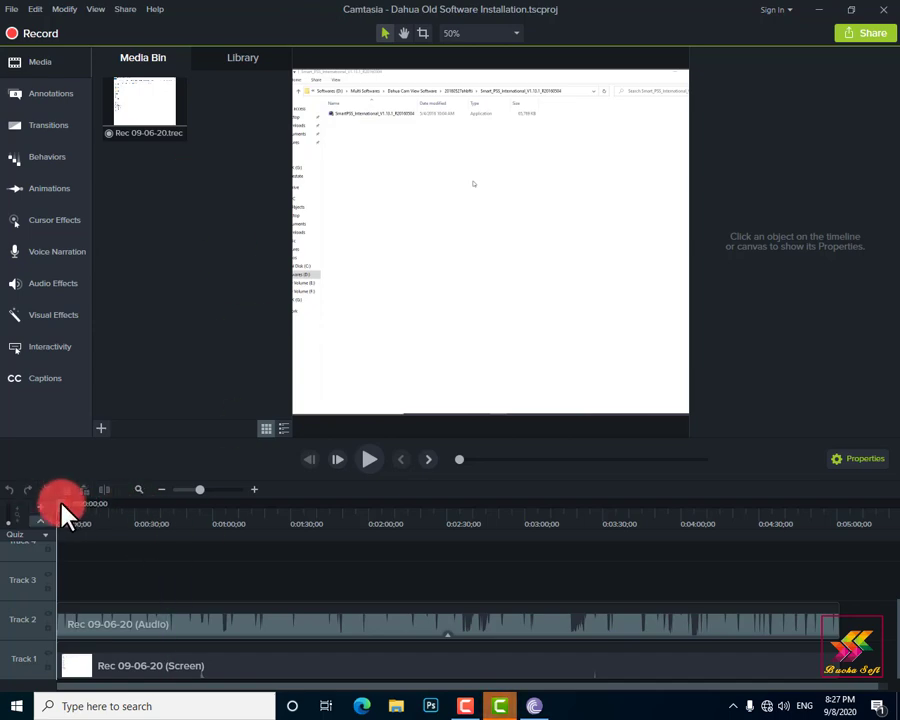
Step: Scrub the timeline to about 0:02:31 and return the playhead to the start
{"action": "left_click_drag", "start_coordinate": [62, 511], "coordinate": [452, 497]}
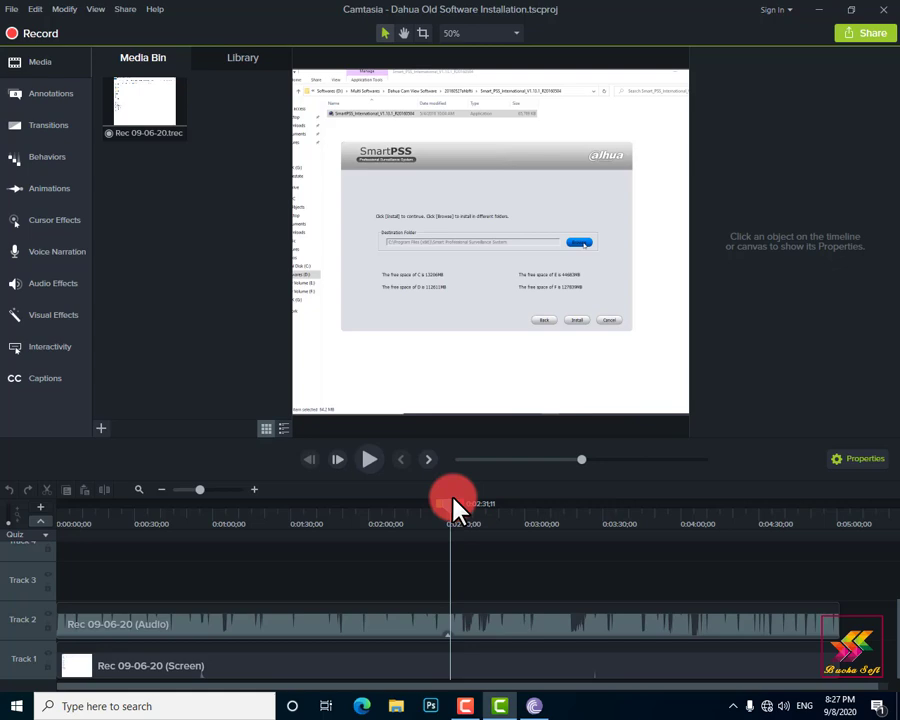
{"action": "left_click_drag", "start_coordinate": [452, 498], "coordinate": [47, 520]}
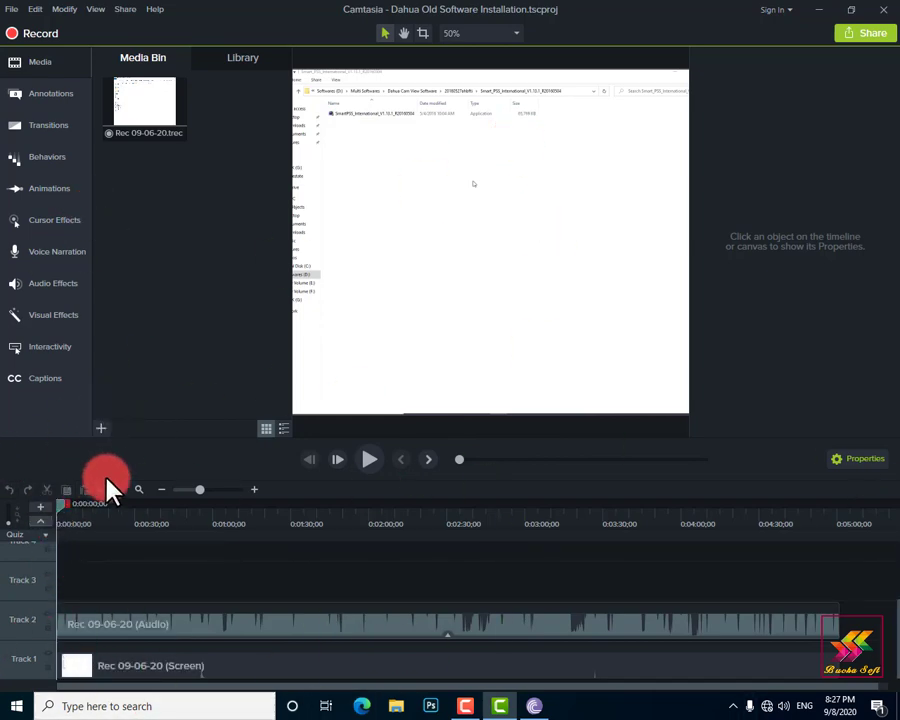
Step: Try a taller track height, restore it, and zoom the timeline out slightly to fit the whole recording
{"action": "mouse_move", "coordinate": [199, 490]}
{"action": "left_mouse_down"}
{"action": "mouse_move", "coordinate": [185, 496]}
{"action": "mouse_move", "coordinate": [190, 489]}
{"action": "mouse_move", "coordinate": [203, 499]}
{"action": "mouse_move", "coordinate": [191, 491]}
{"action": "mouse_move", "coordinate": [199, 489]}
{"action": "left_mouse_up"}
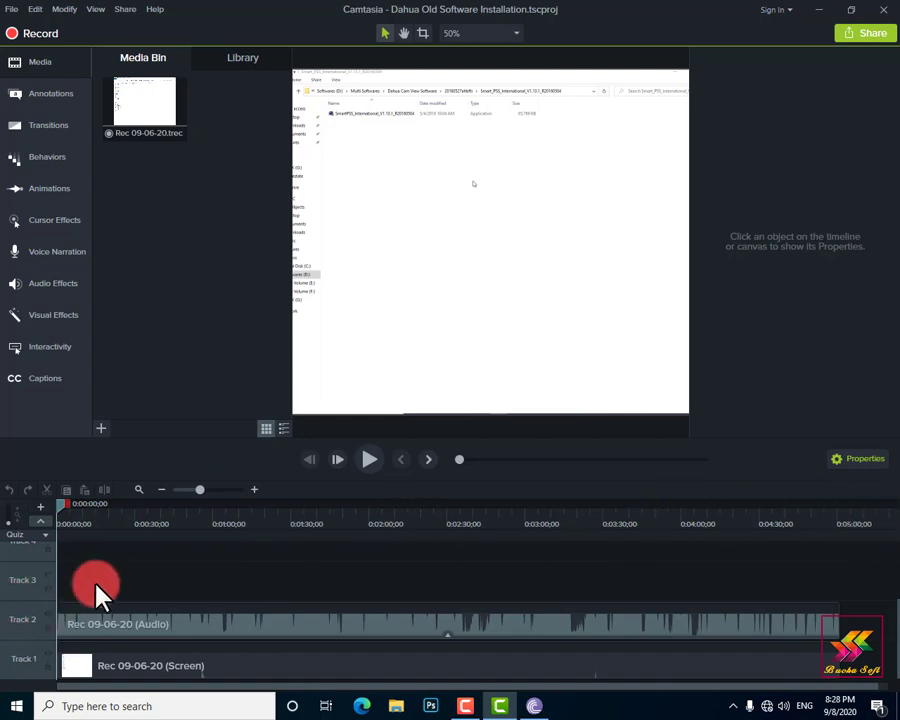
{"action": "left_click", "coordinate": [12, 522]}
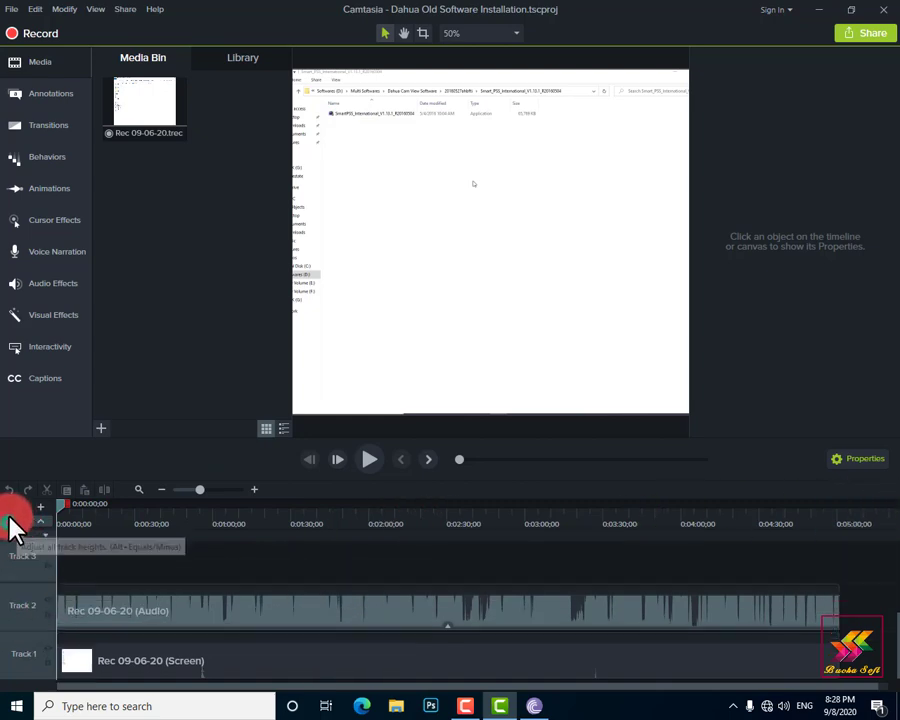
{"action": "scroll", "coordinate": [12, 522], "scroll_direction": "up", "scroll_amount": 3}
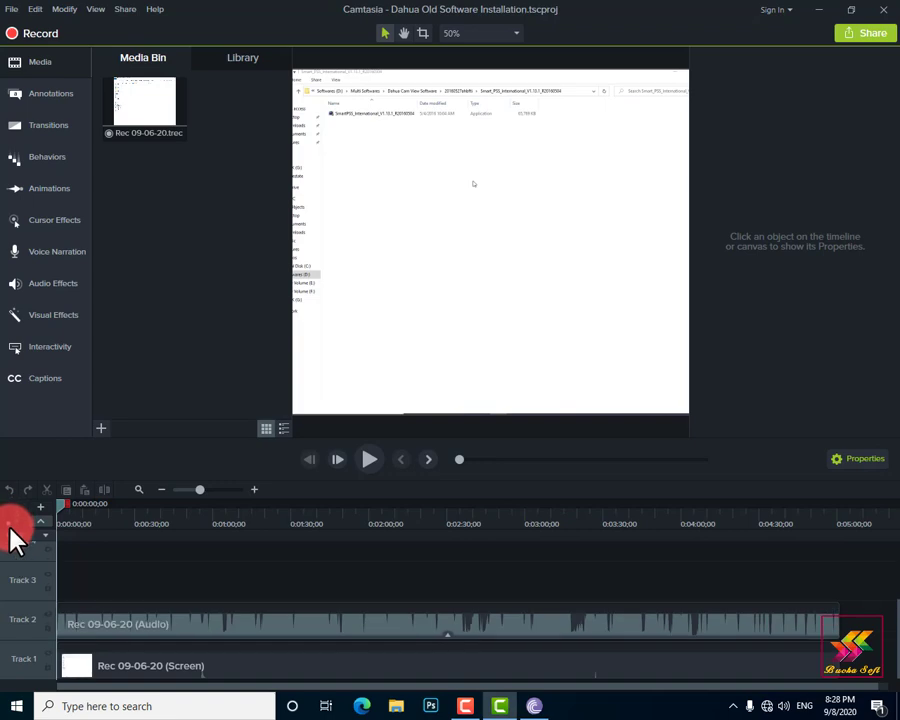
{"action": "scroll", "coordinate": [10, 530], "scroll_direction": "up", "scroll_amount": 2}
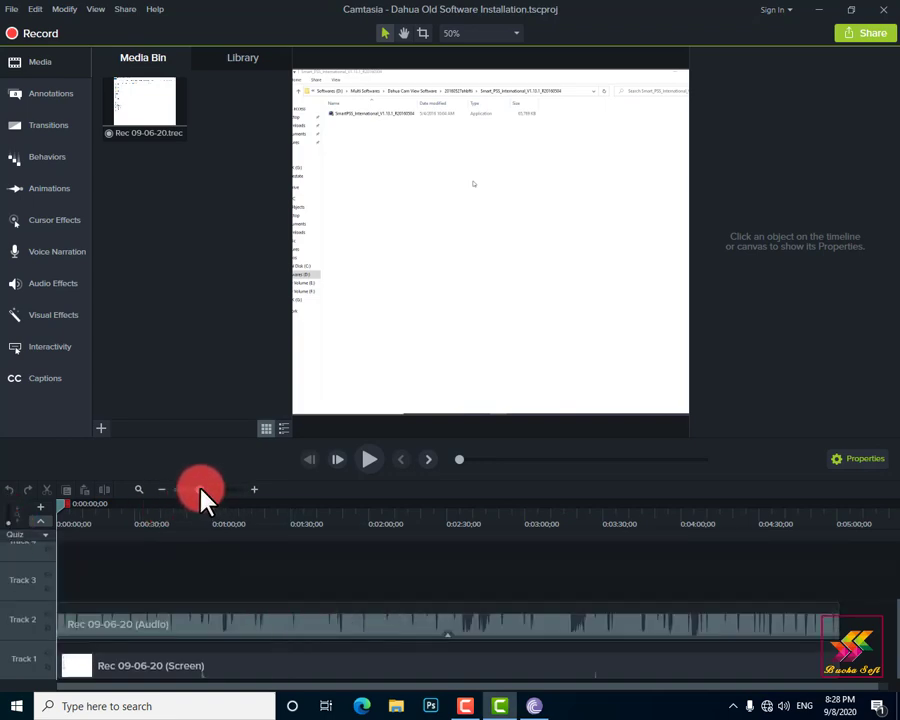
{"action": "left_click_drag", "start_coordinate": [192, 490], "coordinate": [198, 489]}
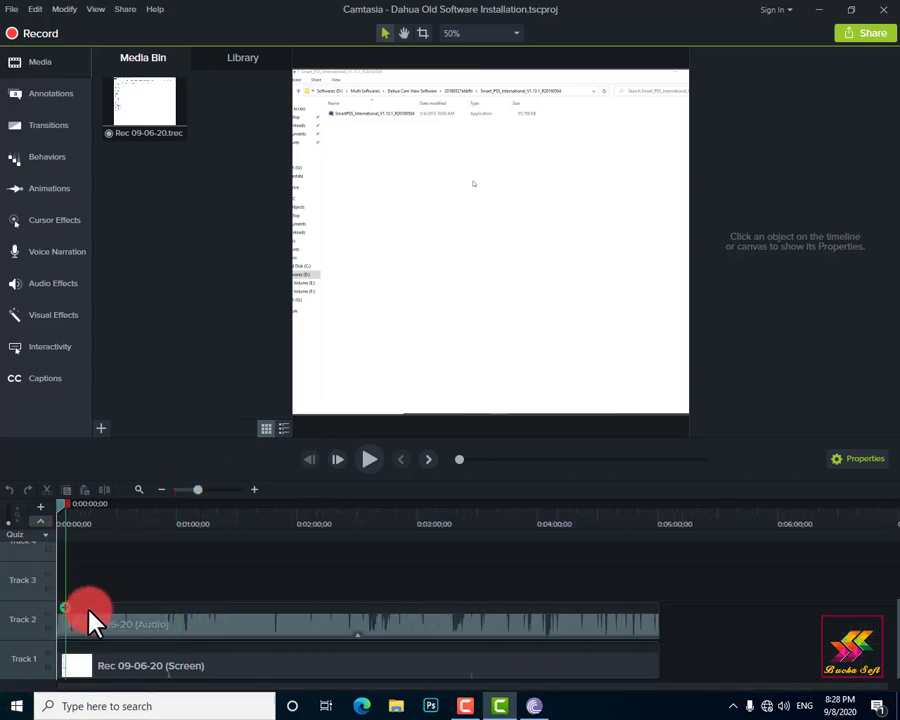
{"action": "scroll", "coordinate": [88, 620], "scroll_direction": "up", "scroll_amount": 2}
{"action": "scroll", "coordinate": [88, 615], "scroll_direction": "down", "scroll_amount": 2}
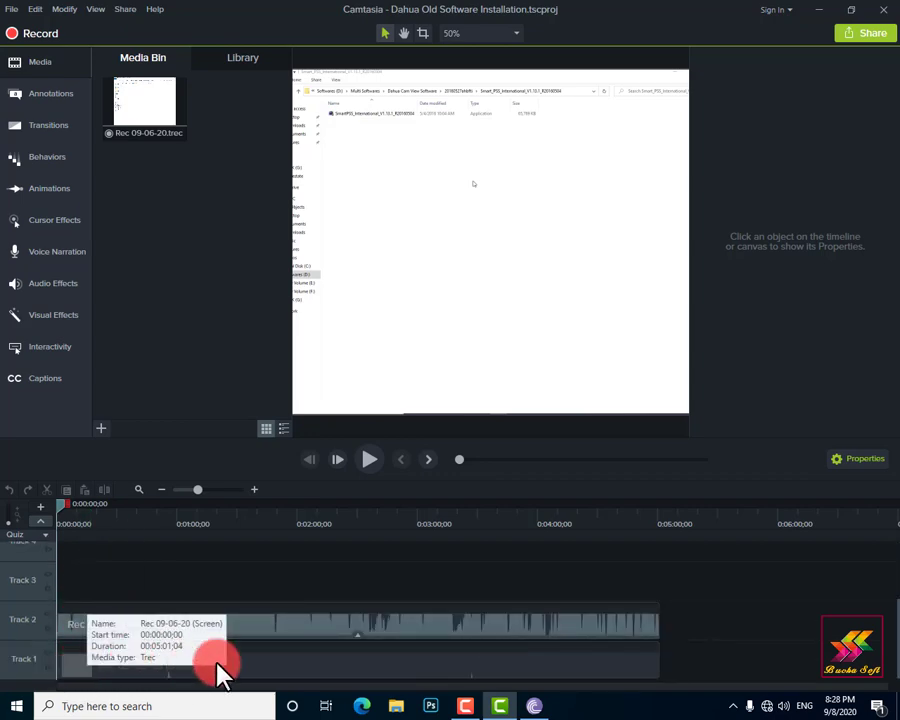
Step: Examine the audio clip on Track 2 and the screen clip on Track 1, including their properties and the audio clip's available commands
{"action": "left_click", "coordinate": [305, 630]}
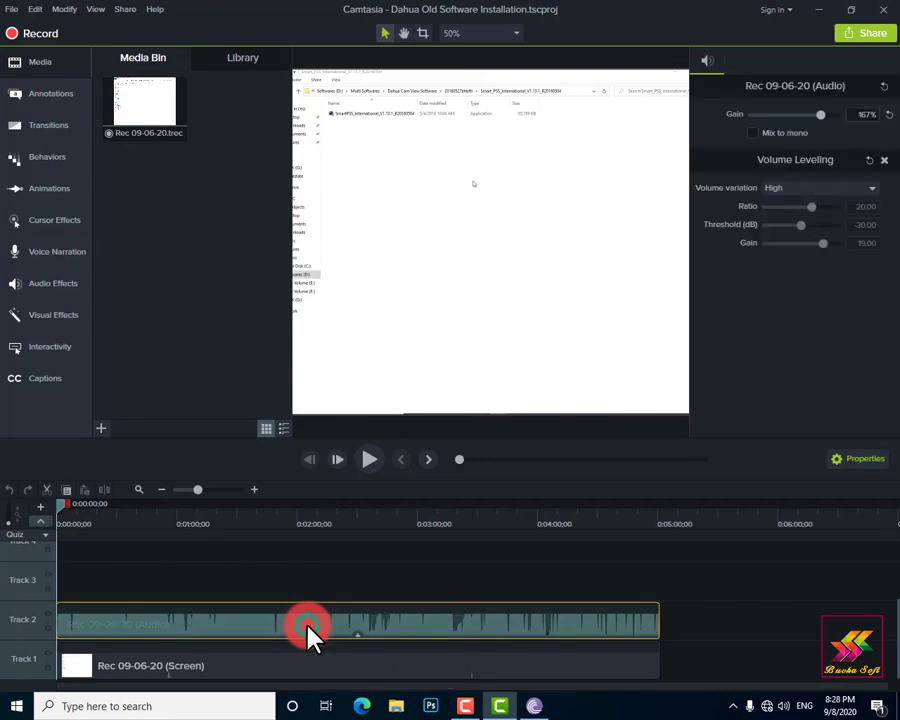
{"action": "left_click", "coordinate": [235, 665]}
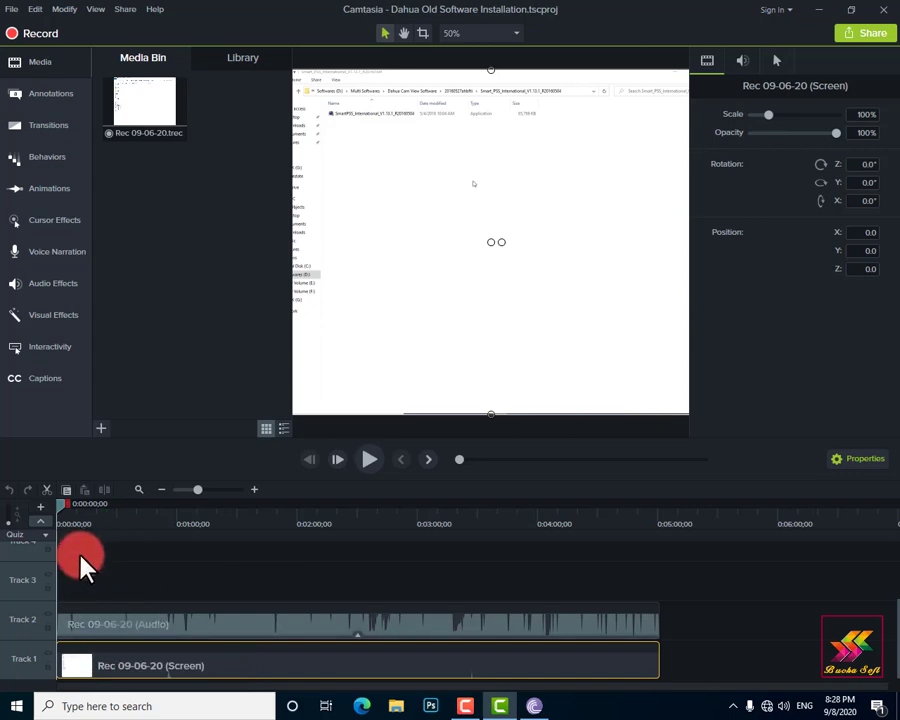
{"action": "scroll", "coordinate": [72, 610], "scroll_direction": "up", "scroll_amount": 2}
{"action": "scroll", "coordinate": [85, 600], "scroll_direction": "down", "scroll_amount": 2}
{"action": "left_click", "coordinate": [160, 630]}
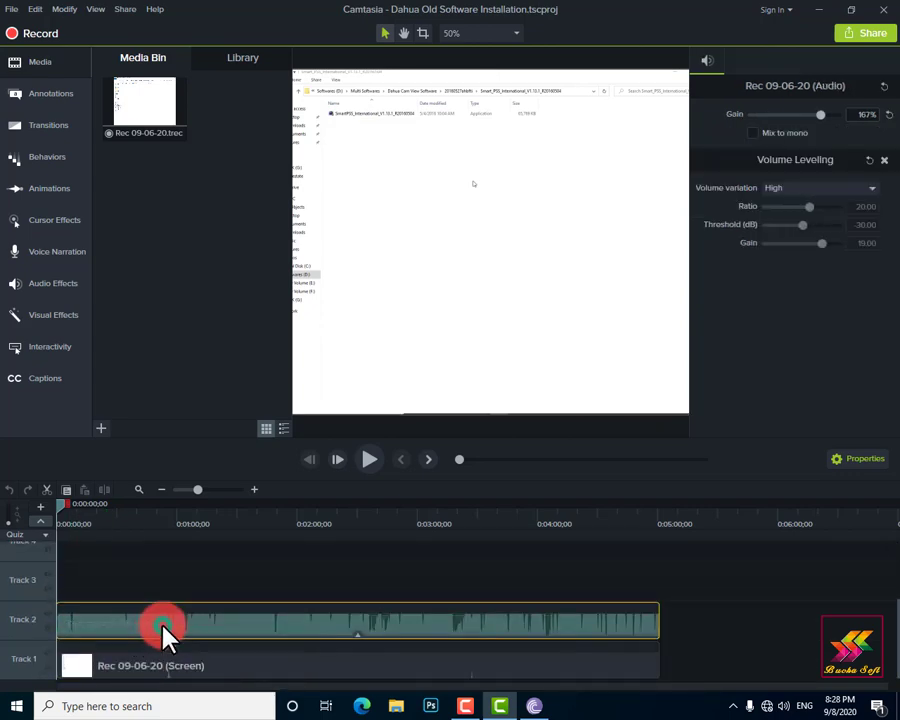
{"action": "left_click", "coordinate": [197, 668]}
{"action": "left_click", "coordinate": [226, 632]}
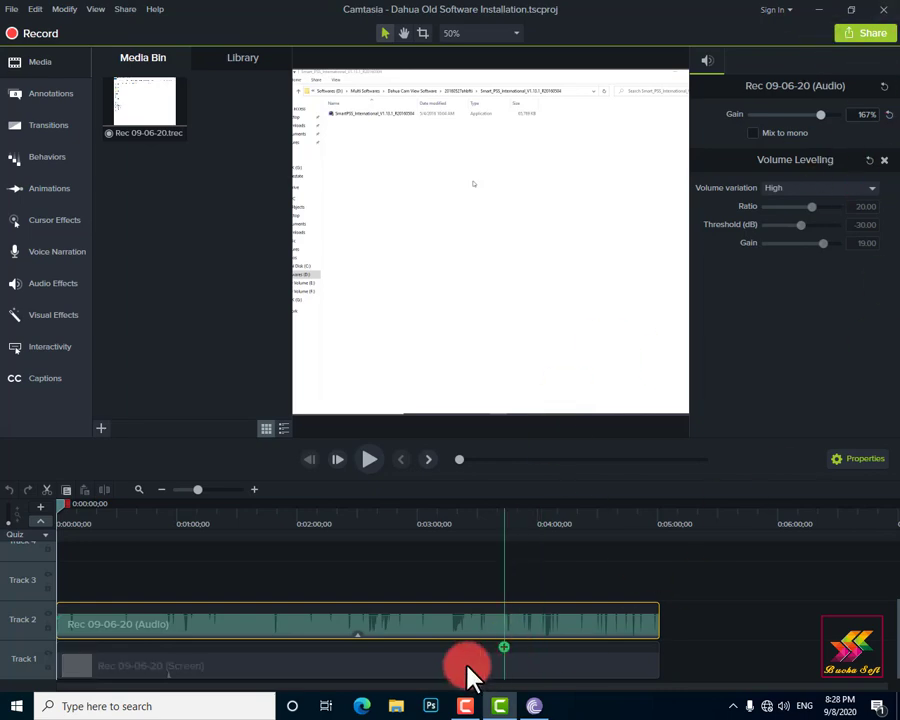
{"action": "right_click", "coordinate": [442, 628]}
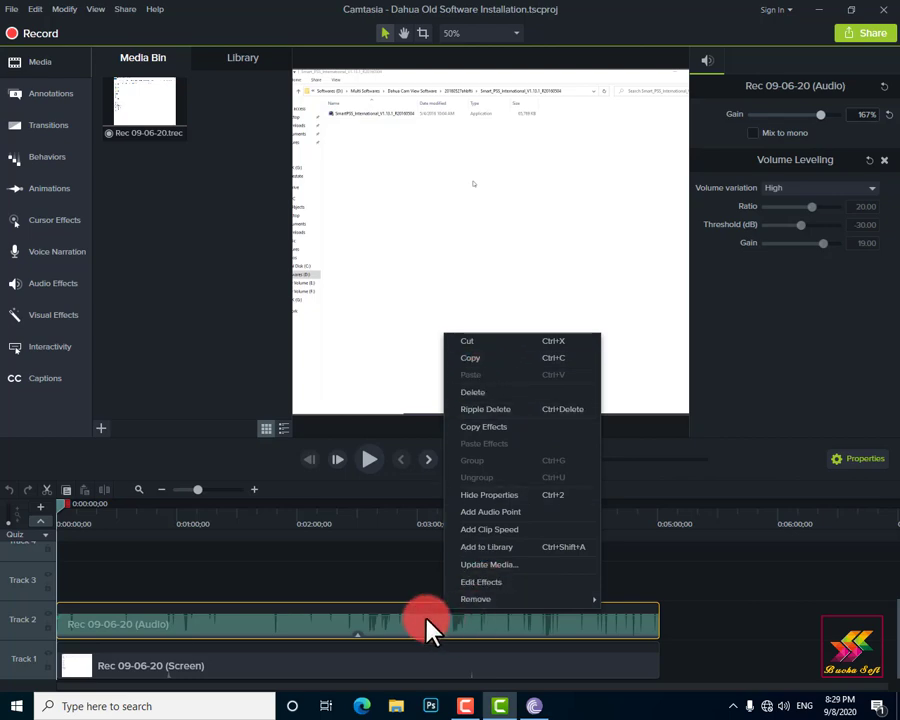
{"action": "left_click", "coordinate": [412, 659]}
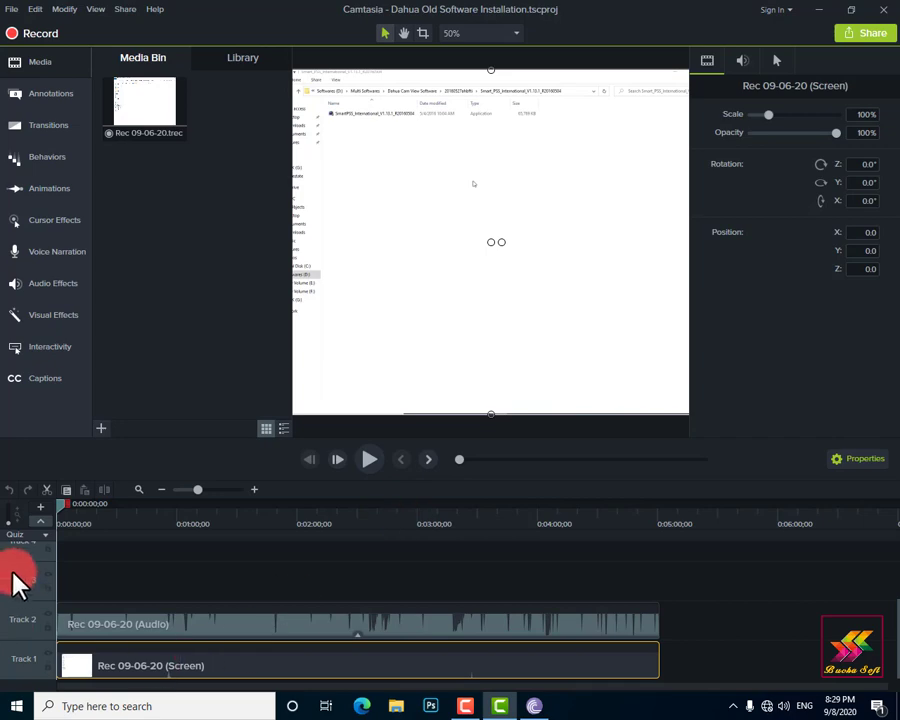
{"action": "scroll", "coordinate": [14, 580], "scroll_direction": "up", "scroll_amount": 2}
{"action": "scroll", "coordinate": [8, 582], "scroll_direction": "down", "scroll_amount": 2}
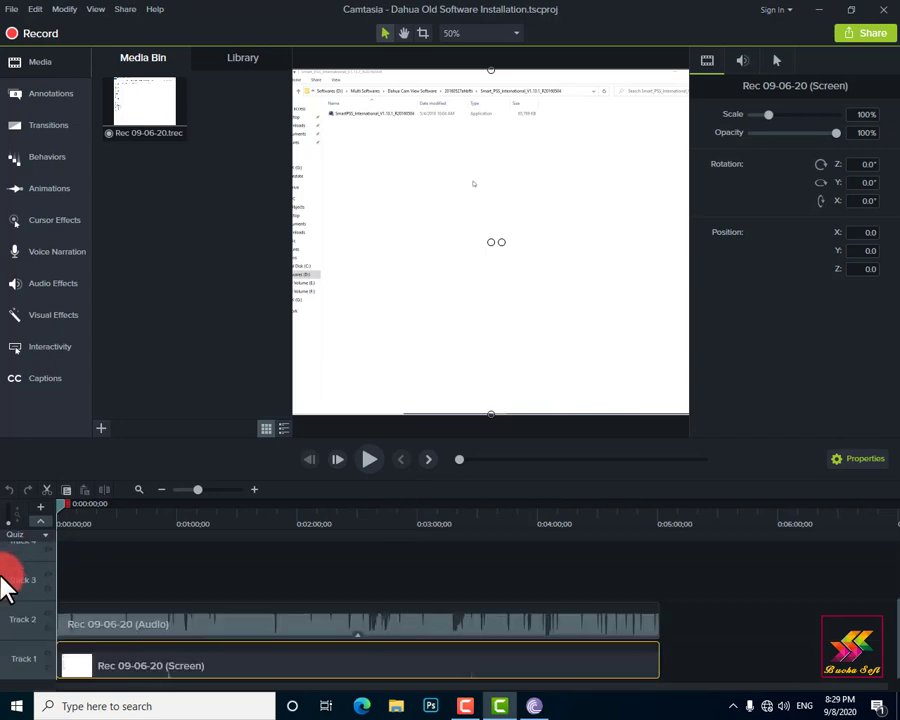
Step: Import the Subscribe - 29881 video from the desktop into the project's media, and restore the full-size editor window
{"action": "left_click", "coordinate": [202, 234]}
{"action": "left_click", "coordinate": [152, 120]}
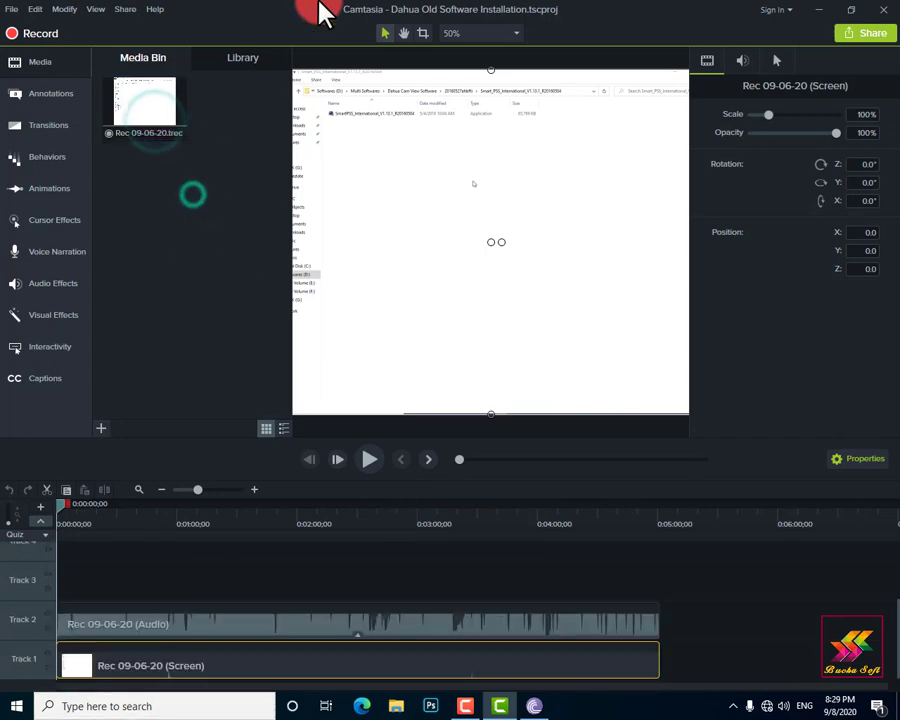
{"action": "double_click", "coordinate": [321, 10]}
{"action": "left_click_drag", "start_coordinate": [210, 20], "coordinate": [310, 105]}
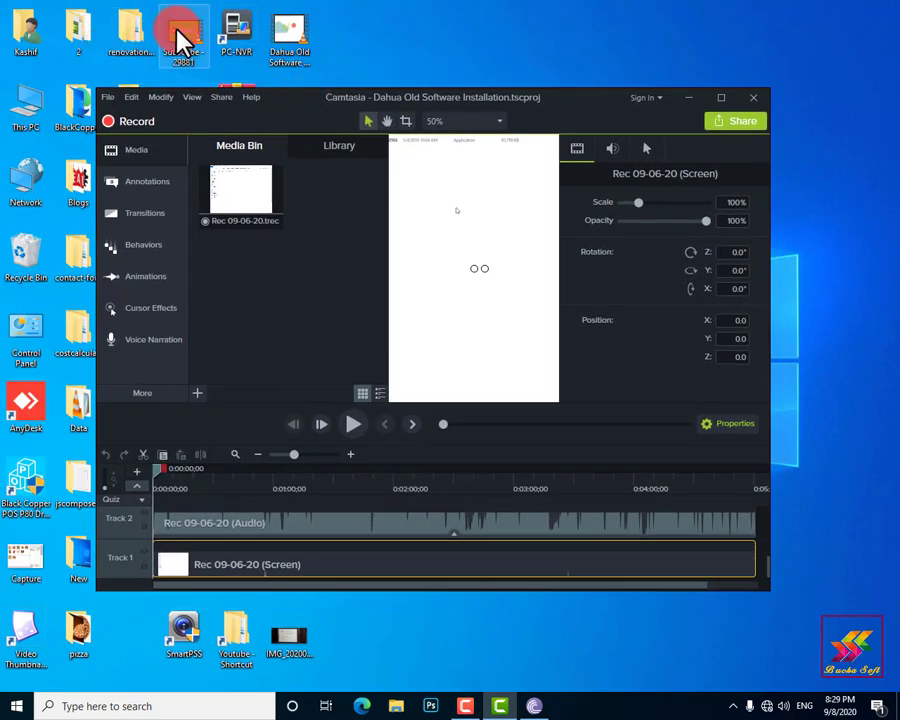
{"action": "mouse_move", "coordinate": [181, 40]}
{"action": "left_mouse_down"}
{"action": "mouse_move", "coordinate": [258, 155]}
{"action": "mouse_move", "coordinate": [310, 205]}
{"action": "mouse_move", "coordinate": [180, 45]}
{"action": "left_mouse_up"}
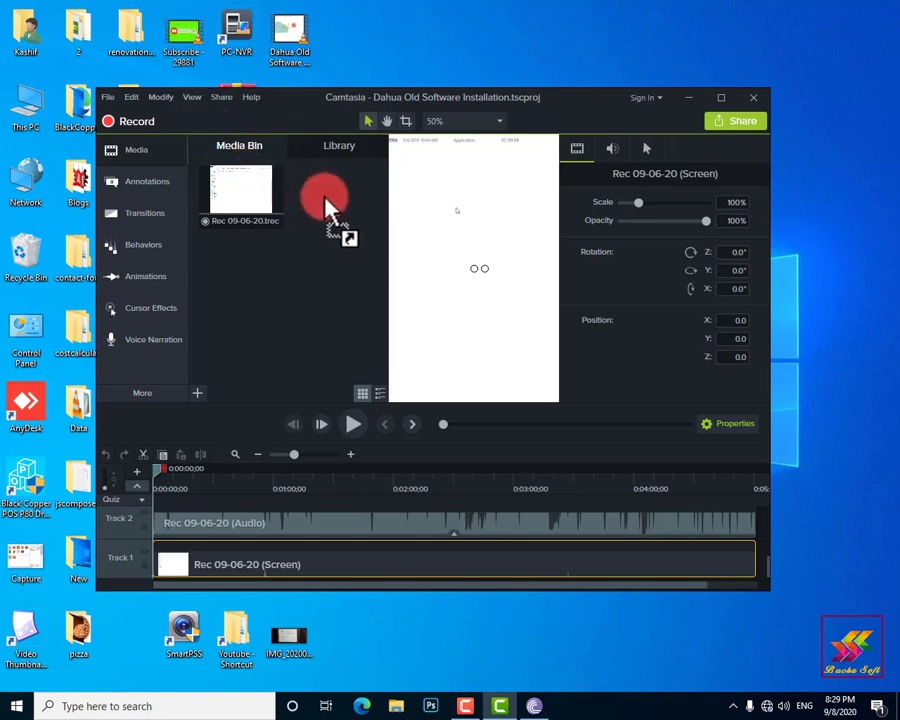
{"action": "left_click_drag", "start_coordinate": [333, 210], "coordinate": [333, 215]}
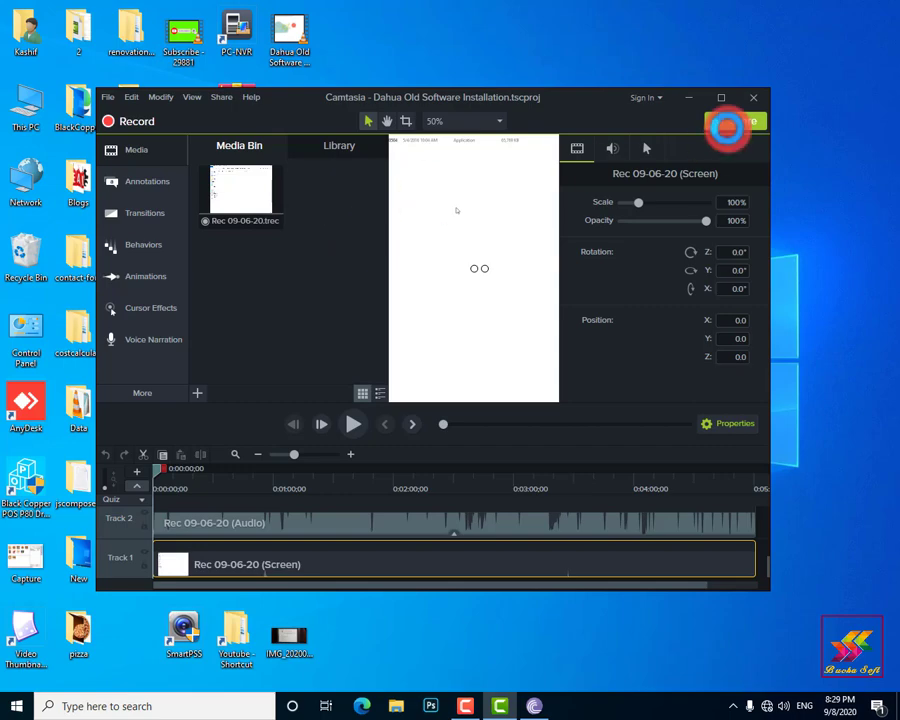
{"action": "left_click", "coordinate": [725, 97]}
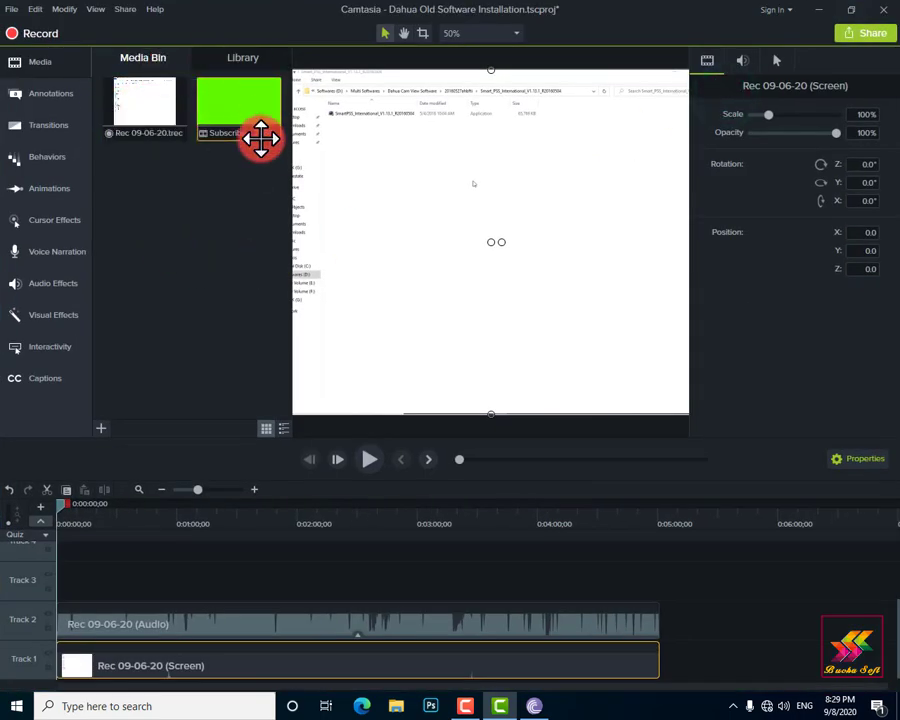
Step: Shift the audio and screen clips together to start at about 0:00:35, freeing space at the beginning of the timeline
{"action": "left_click", "coordinate": [163, 105]}
{"action": "left_click", "coordinate": [226, 102]}
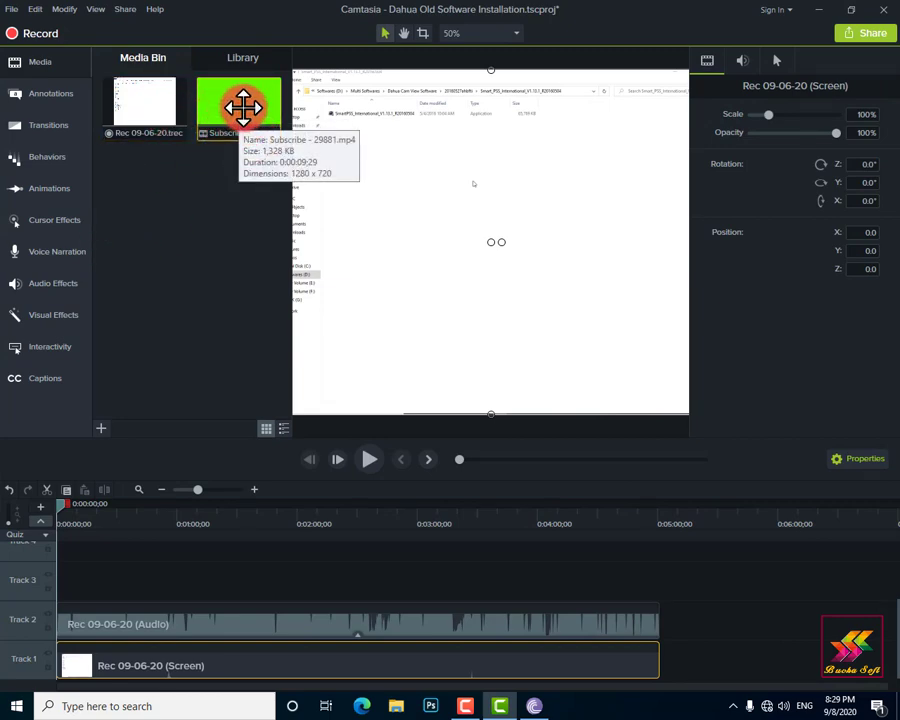
{"action": "left_click_drag", "start_coordinate": [242, 107], "coordinate": [360, 505]}
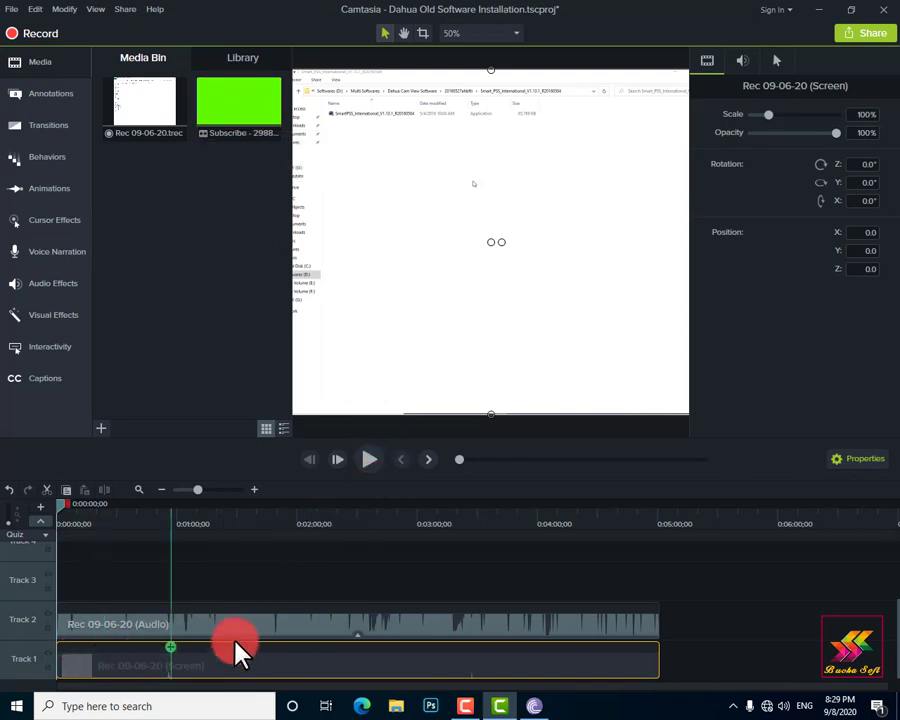
{"action": "left_click_drag", "start_coordinate": [705, 598], "coordinate": [360, 686]}
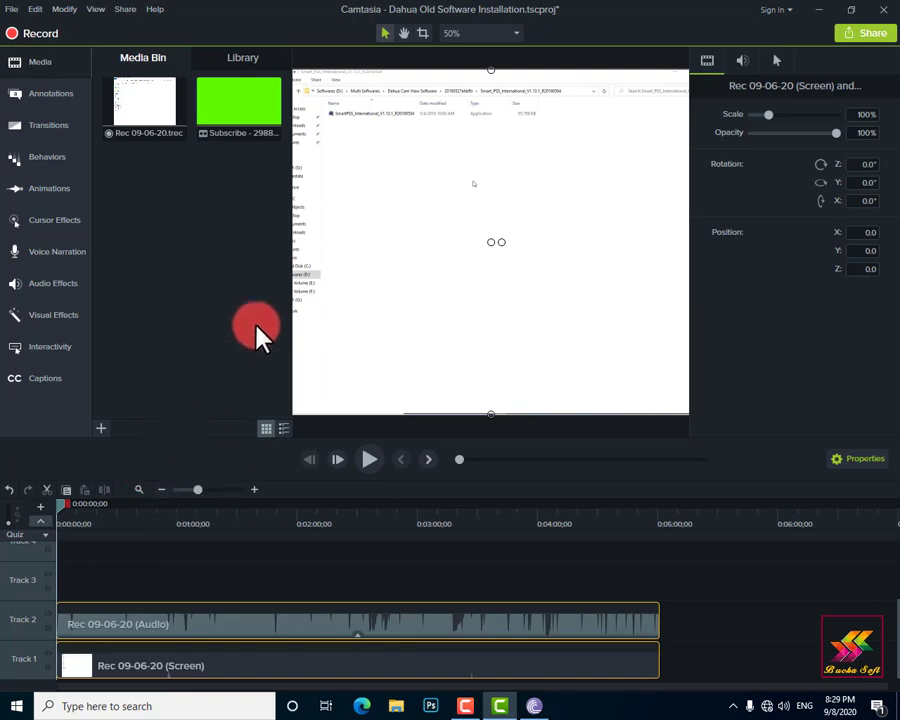
{"action": "left_click", "coordinate": [701, 627]}
{"action": "left_click_drag", "start_coordinate": [702, 604], "coordinate": [128, 706]}
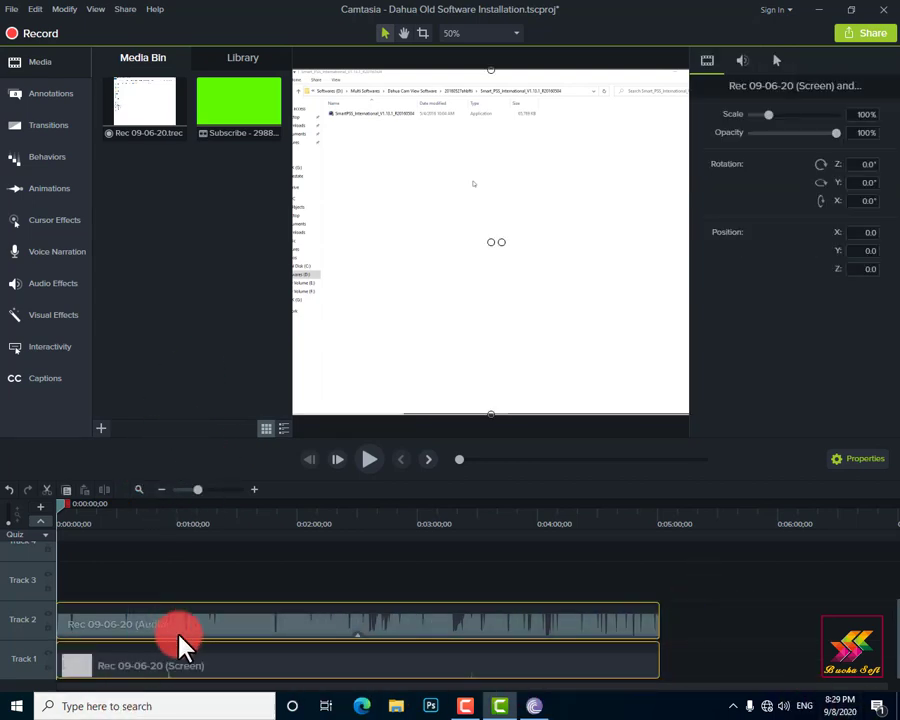
{"action": "left_click_drag", "start_coordinate": [201, 631], "coordinate": [266, 632]}
Step: Place the Subscribe - 29881 video on Track 2 at the very start of the timeline
{"action": "left_click", "coordinate": [233, 114]}
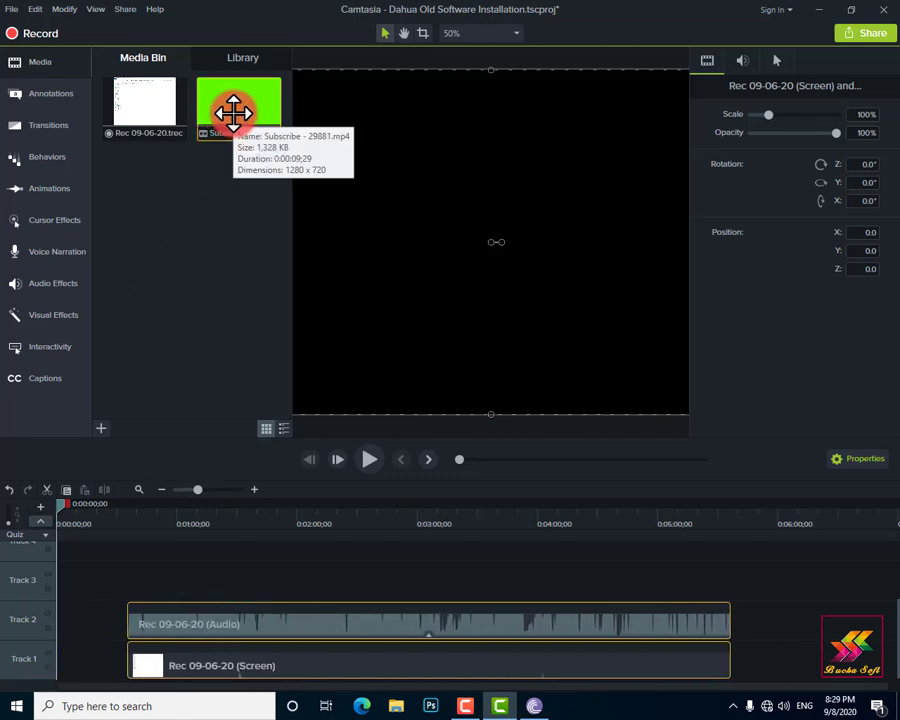
{"action": "left_click_drag", "start_coordinate": [233, 100], "coordinate": [55, 642]}
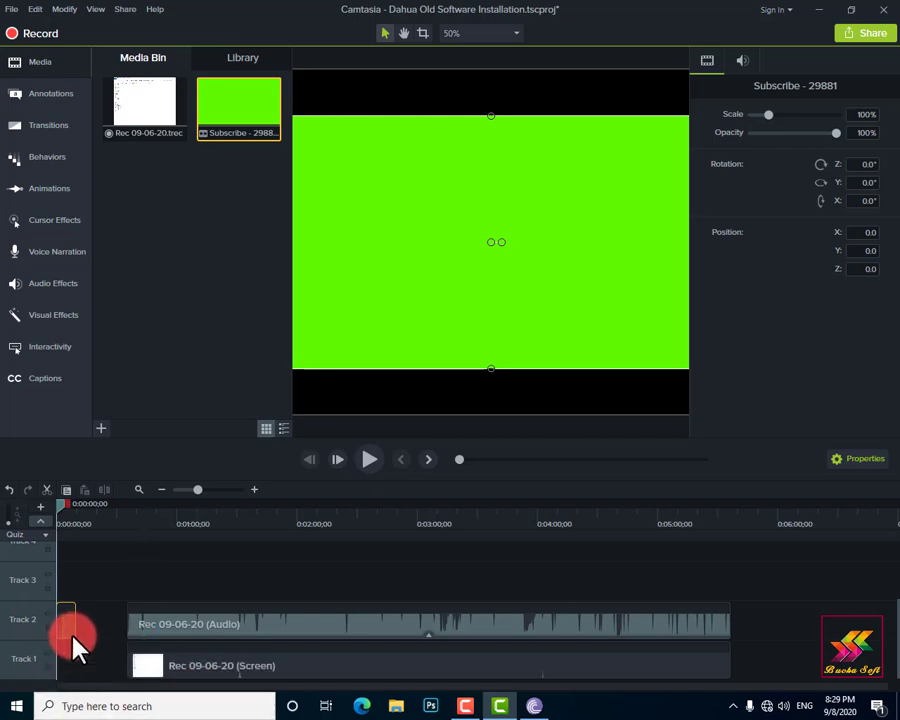
Step: Move the audio and screen clips back together so they directly follow the Subscribe clip, and play the timeline from the start
{"action": "left_click_drag", "start_coordinate": [780, 610], "coordinate": [75, 645]}
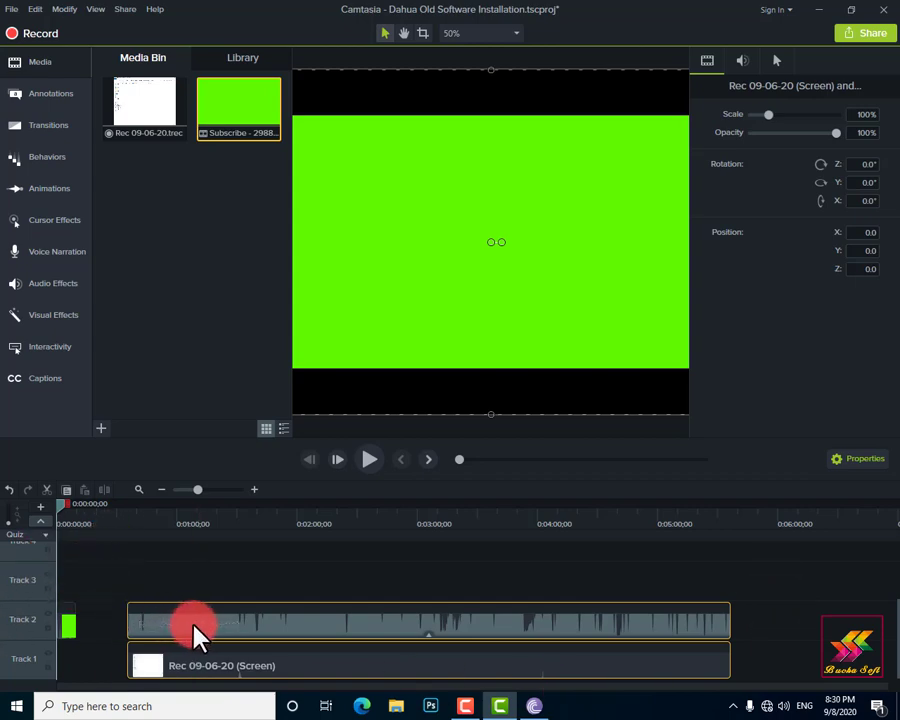
{"action": "left_click", "coordinate": [760, 635]}
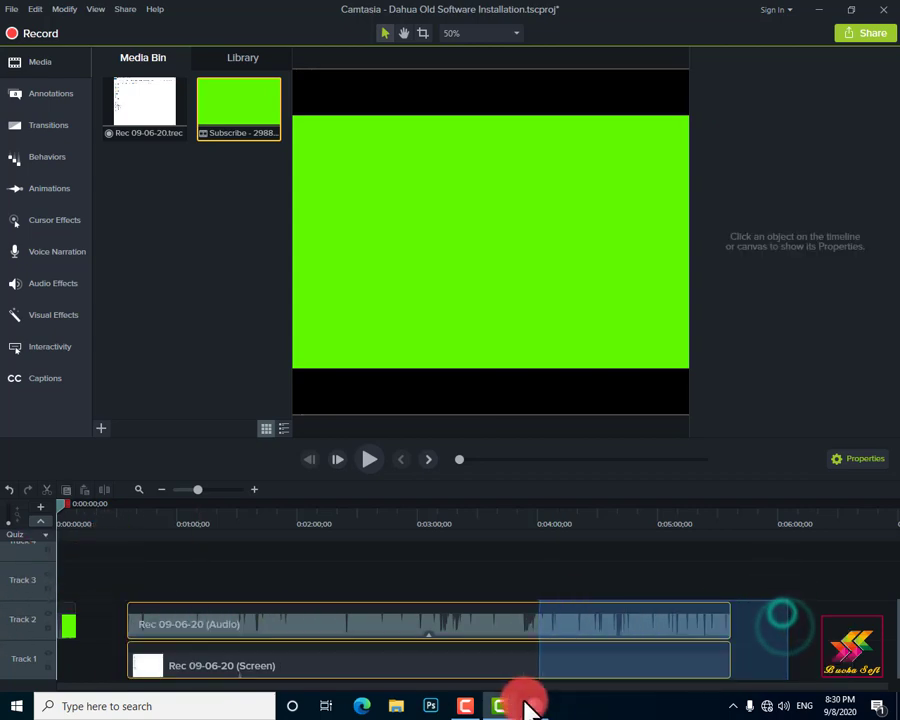
{"action": "left_click", "coordinate": [590, 625]}
{"action": "left_click_drag", "start_coordinate": [631, 635], "coordinate": [590, 638]}
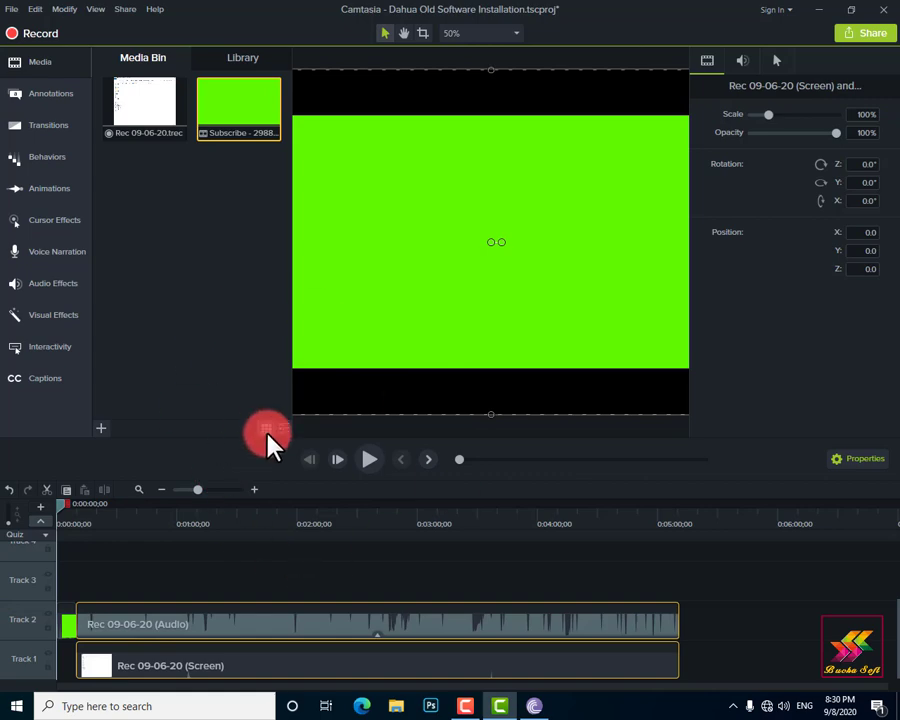
{"action": "left_click", "coordinate": [370, 459]}
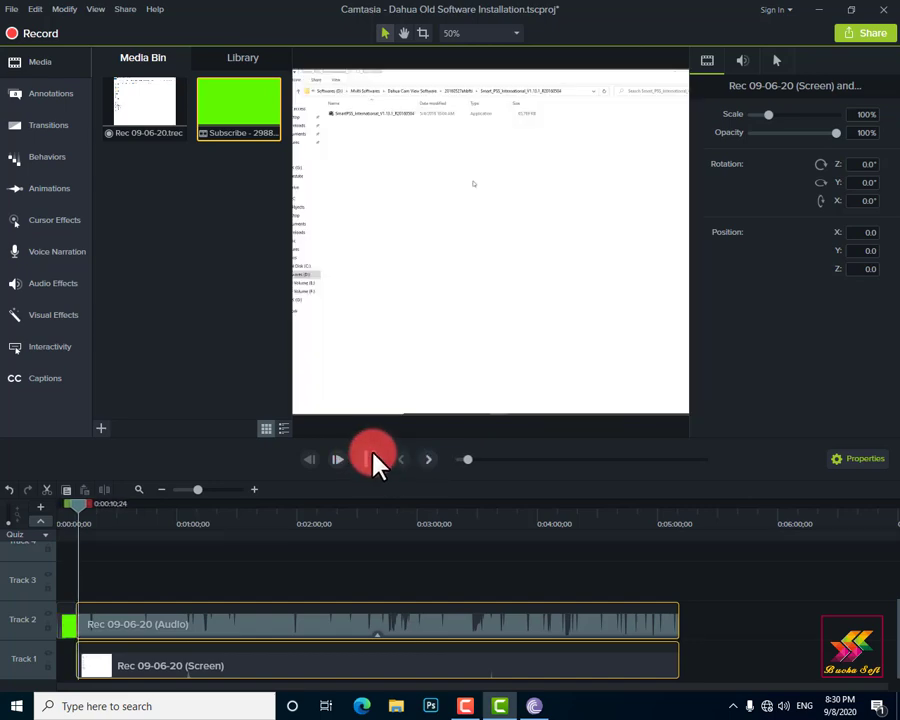
Step: Pause playback and import the main-entrance, dham_02 and dha-multan images from the desktop into the project's media, restoring the full-size editor window
{"action": "left_click", "coordinate": [371, 460]}
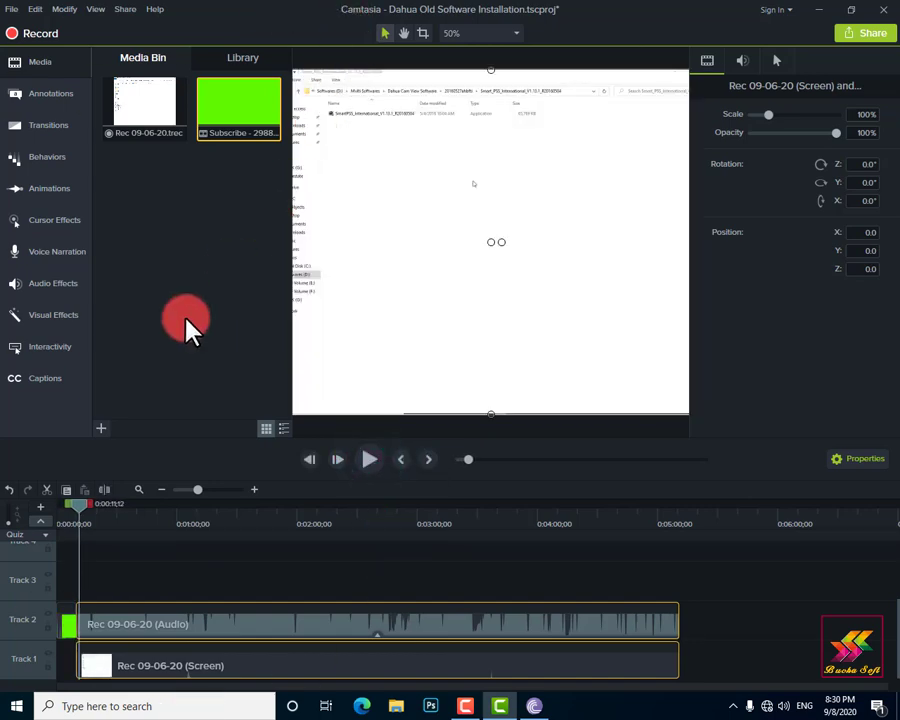
{"action": "double_click", "coordinate": [289, 9]}
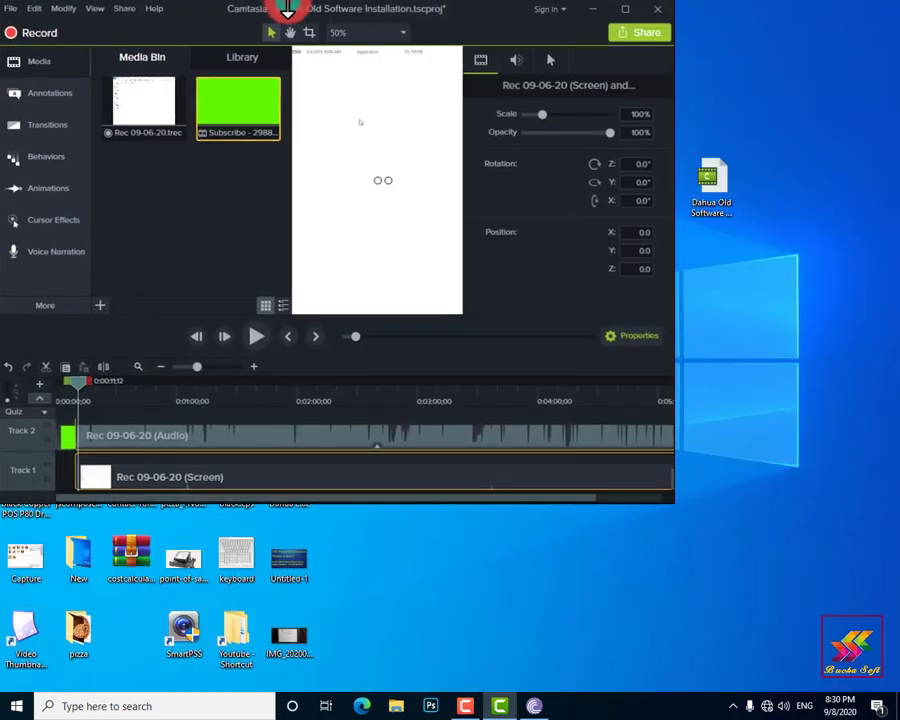
{"action": "left_click_drag", "start_coordinate": [210, 25], "coordinate": [613, 32]}
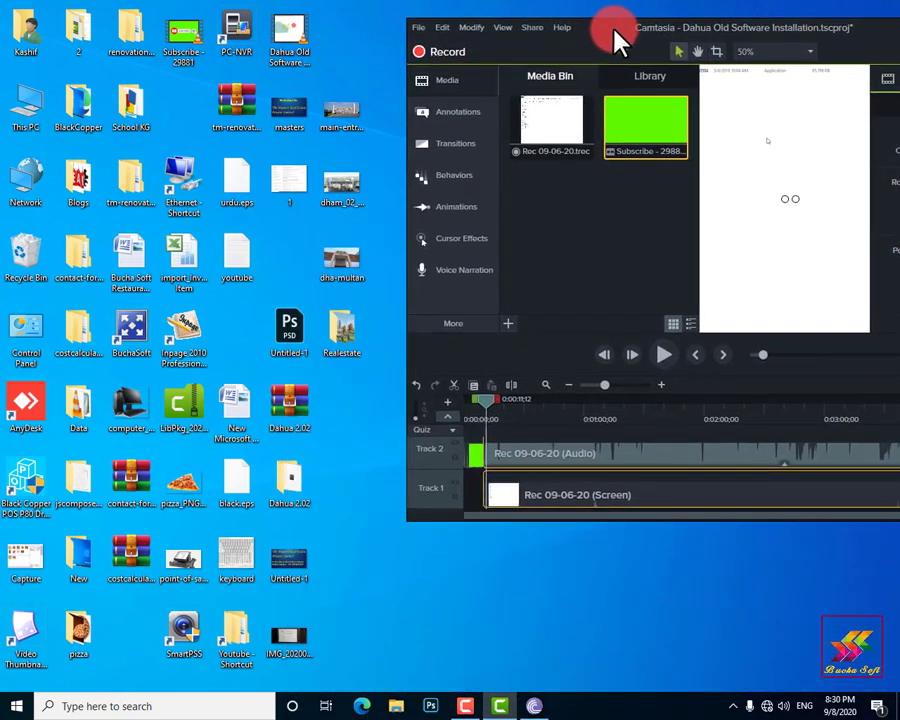
{"action": "left_click_drag", "start_coordinate": [366, 188], "coordinate": [332, 274]}
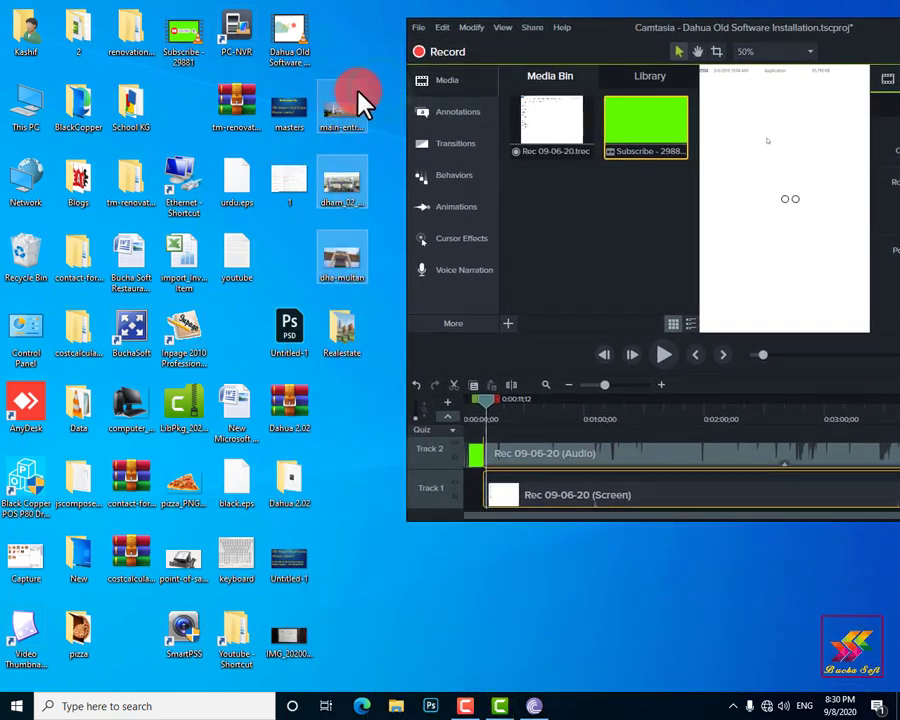
{"action": "left_click_drag", "start_coordinate": [350, 117], "coordinate": [548, 196]}
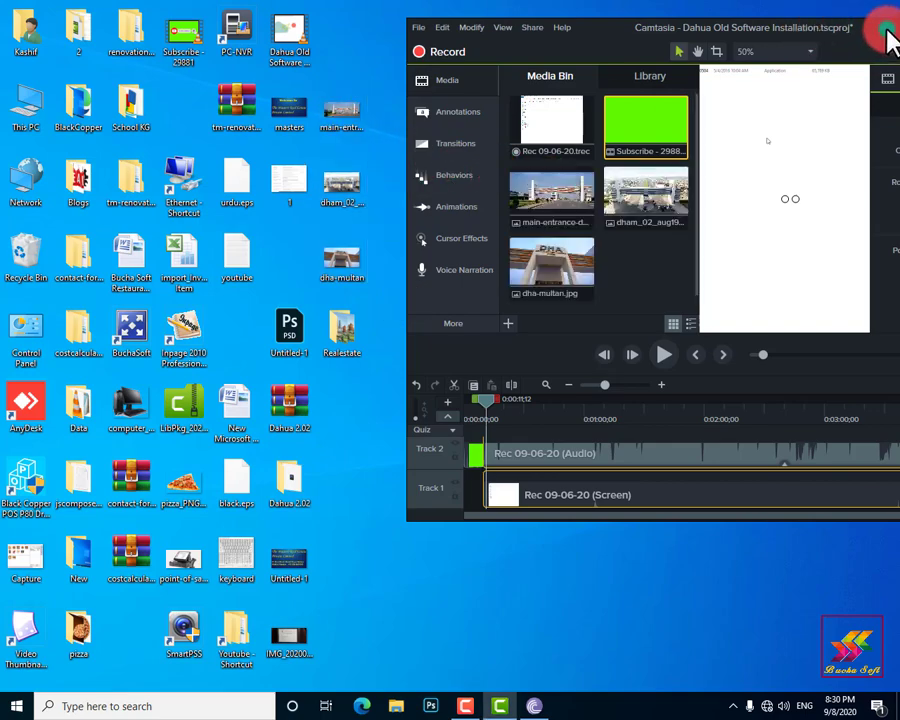
{"action": "double_click", "coordinate": [878, 30]}
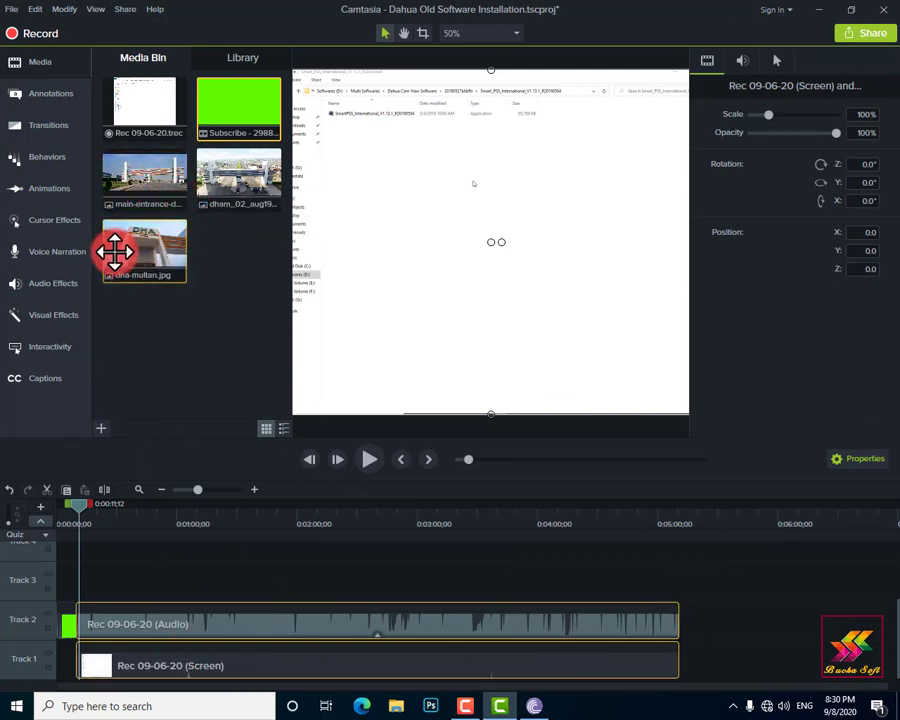
Step: Shift the audio and screen clips together to about 0:00:56 and place the three imported images after the Subscribe clip on Track 2
{"action": "left_click", "coordinate": [725, 625]}
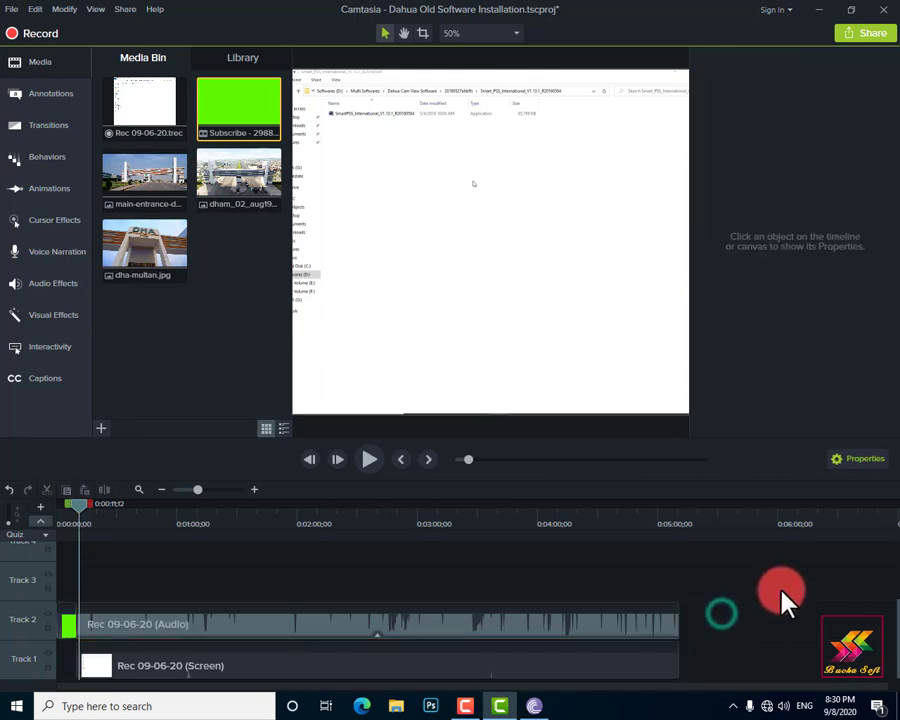
{"action": "left_click_drag", "start_coordinate": [780, 590], "coordinate": [390, 700]}
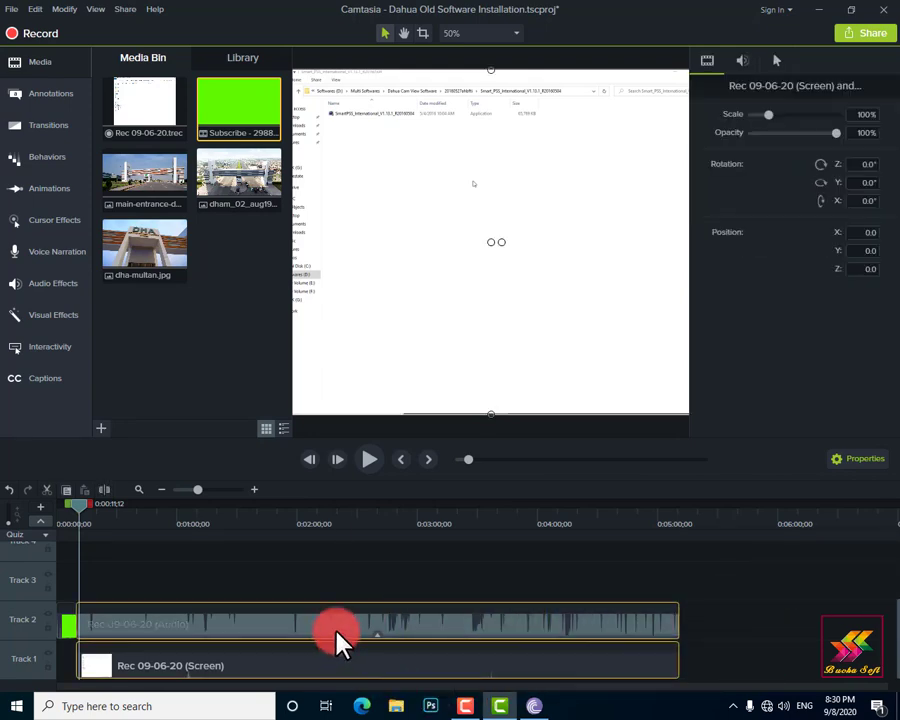
{"action": "left_click_drag", "start_coordinate": [341, 633], "coordinate": [432, 636]}
{"action": "left_click_drag", "start_coordinate": [232, 298], "coordinate": [80, 630]}
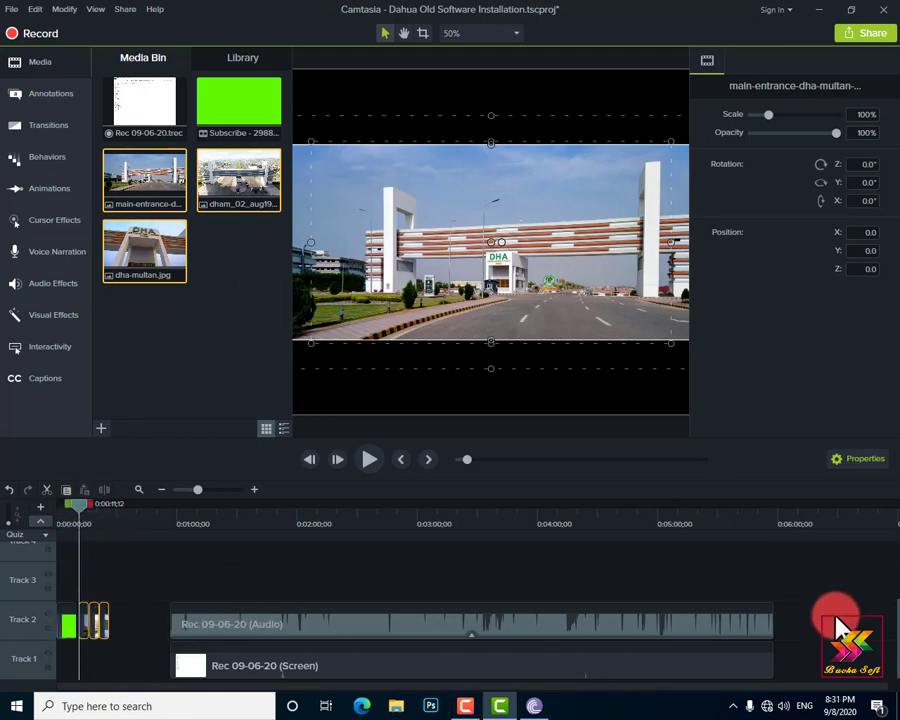
Step: Extend the dha-multan image clip on Track 2 so that it ends at about 0:00:31
{"action": "left_click_drag", "start_coordinate": [815, 622], "coordinate": [116, 656]}
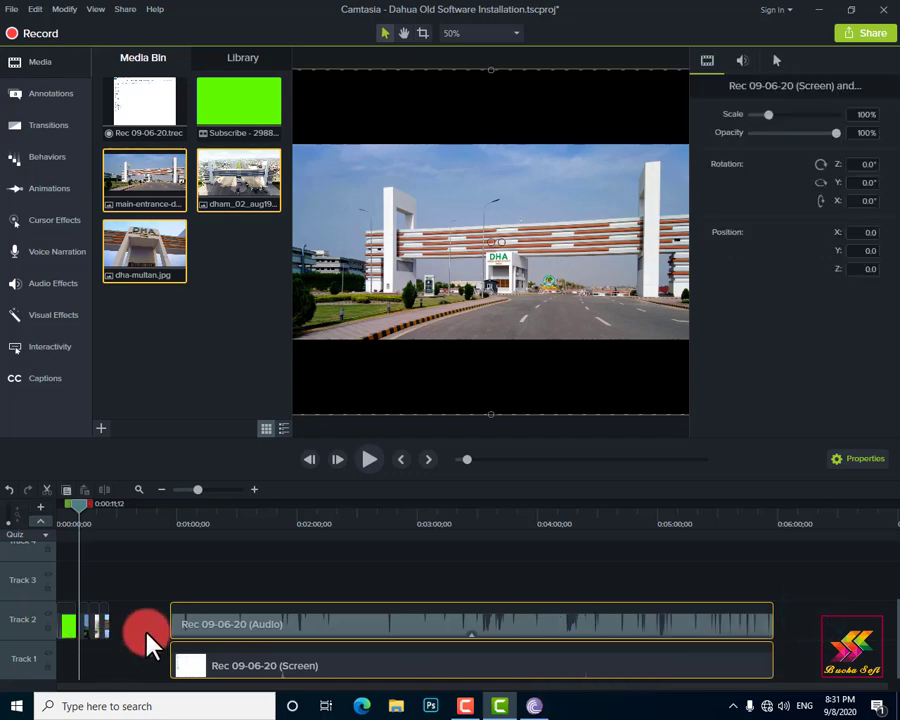
{"action": "left_click", "coordinate": [107, 623]}
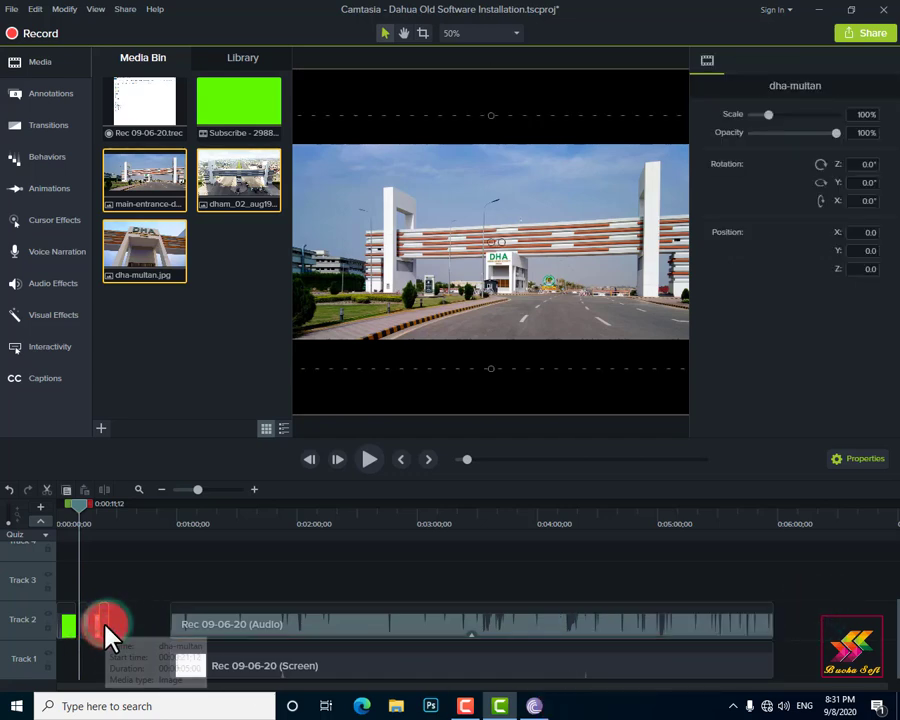
{"action": "mouse_move", "coordinate": [107, 623]}
{"action": "left_mouse_down"}
{"action": "mouse_move", "coordinate": [140, 621]}
{"action": "mouse_move", "coordinate": [104, 621]}
{"action": "left_mouse_up"}
{"action": "left_click", "coordinate": [94, 626]}
{"action": "left_click", "coordinate": [92, 626]}
{"action": "left_click", "coordinate": [99, 620]}
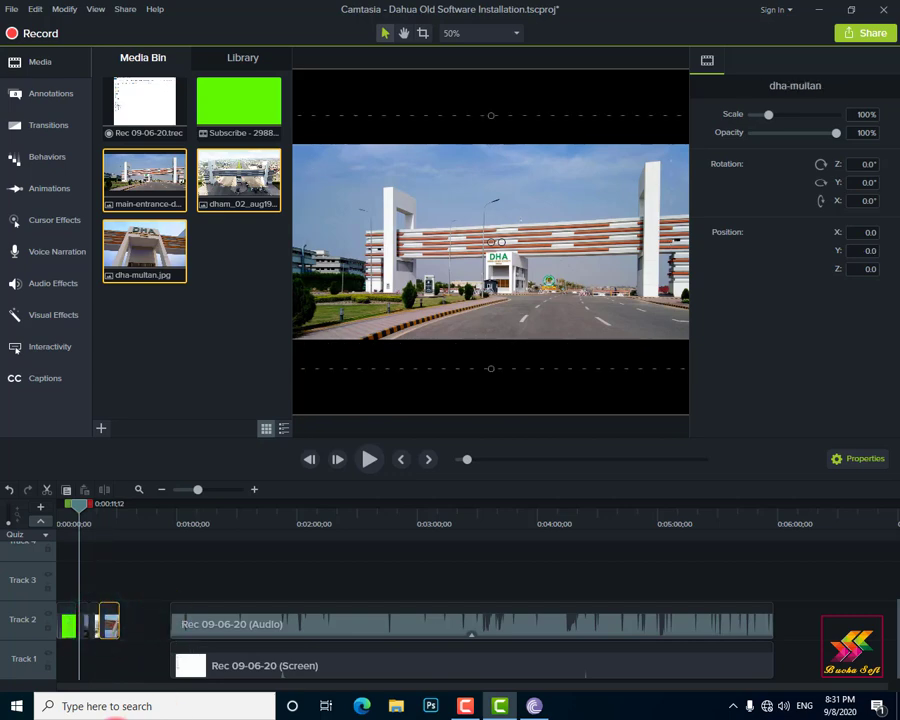
Step: Move the audio and screen clips back to directly follow the dha-multan image, and return the playhead to the start
{"action": "left_click_drag", "start_coordinate": [800, 607], "coordinate": [518, 686]}
{"action": "left_click_drag", "start_coordinate": [707, 625], "coordinate": [660, 640]}
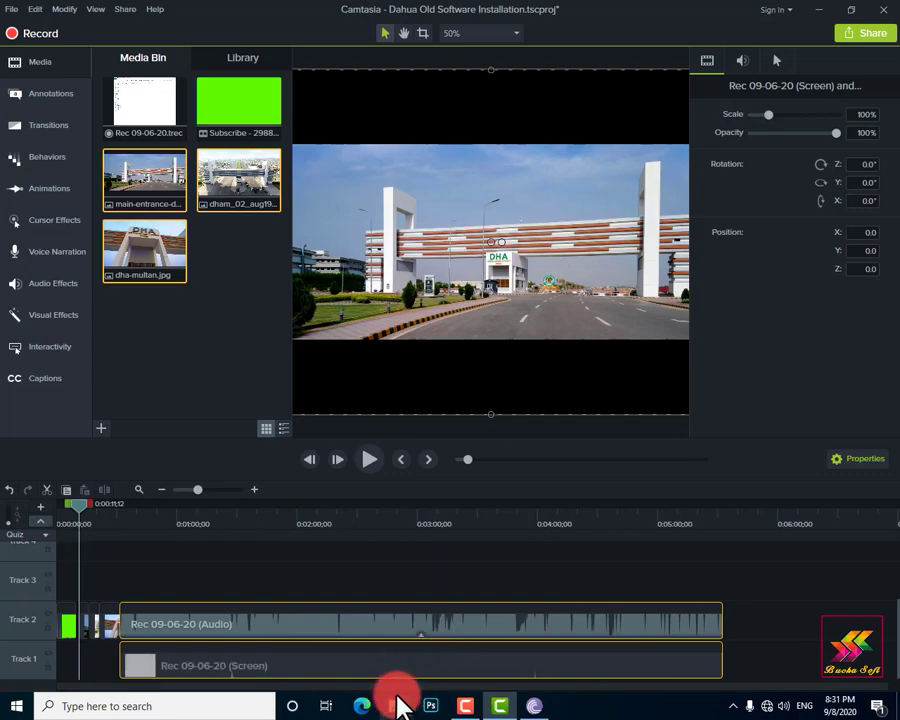
{"action": "left_click_drag", "start_coordinate": [80, 510], "coordinate": [58, 506]}
Step: Shift the audio and screen clips together to start at about 0:02:47, leaving a wide gap after the images
{"action": "left_click_drag", "start_coordinate": [760, 606], "coordinate": [540, 710]}
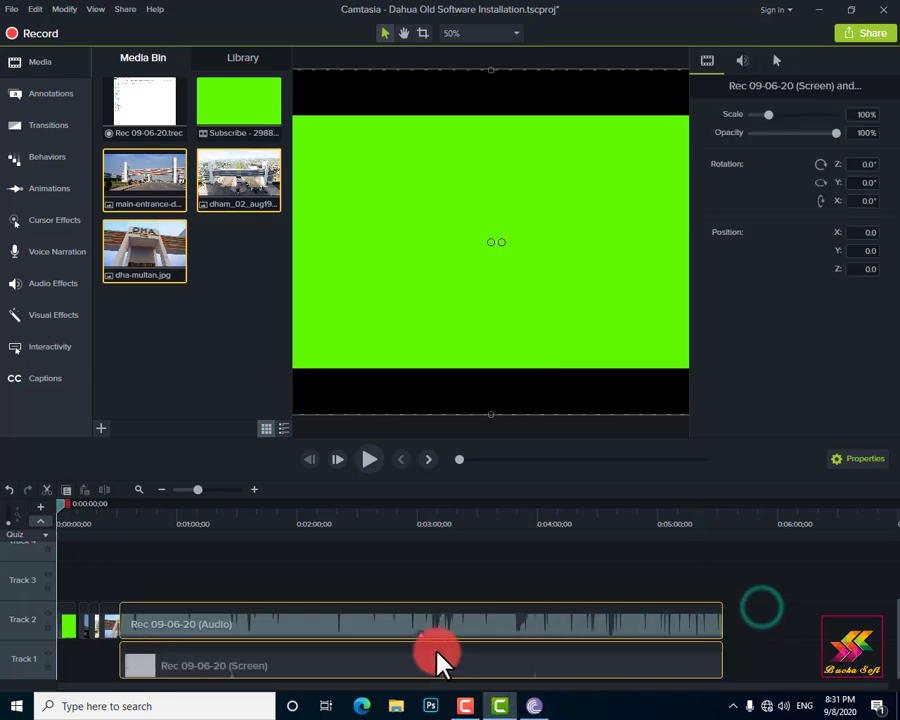
{"action": "left_click_drag", "start_coordinate": [438, 653], "coordinate": [760, 648]}
{"action": "left_click", "coordinate": [155, 620]}
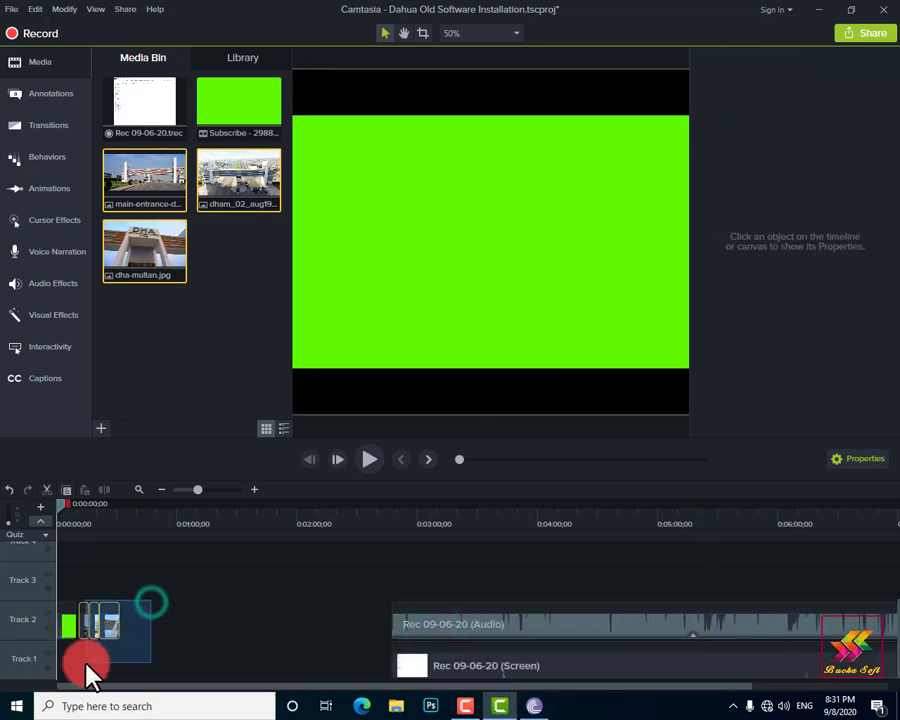
Step: Try to nudge the three selected image clips to the left
{"action": "left_click", "coordinate": [82, 622]}
{"action": "left_click_drag", "start_coordinate": [82, 622], "coordinate": [85, 683]}
{"action": "left_click", "coordinate": [575, 460]}
{"action": "left_click", "coordinate": [145, 628]}
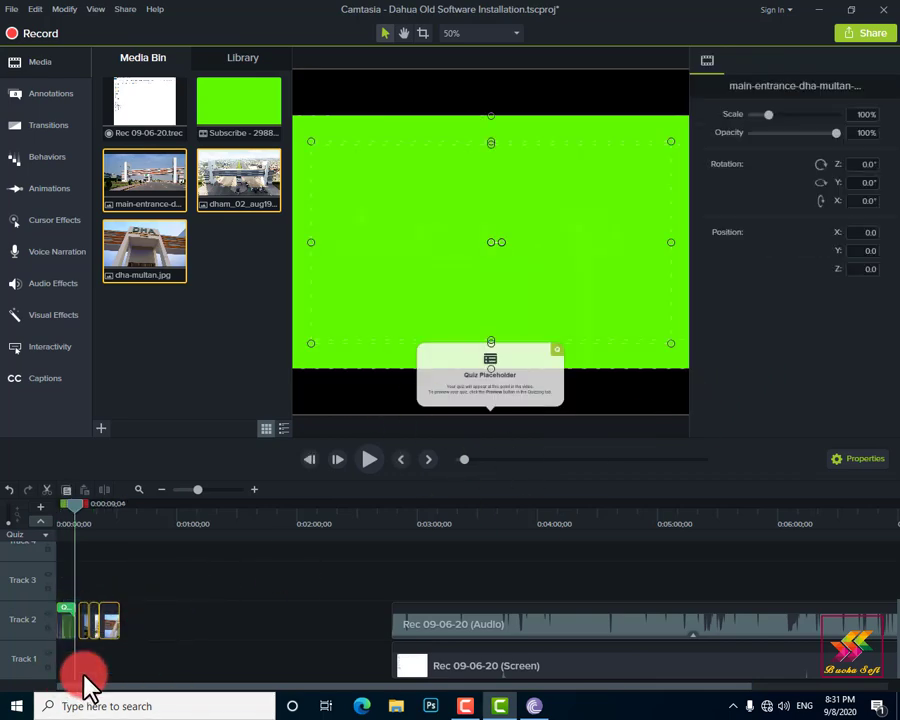
{"action": "key", "text": "Left"}
{"action": "key", "text": "Left"}
{"action": "key", "text": "Left"}
{"action": "key", "text": "Left"}
{"action": "key", "text": "Left"}
{"action": "key", "text": "Left"}
{"action": "key", "text": "Left"}
{"action": "key", "text": "Left"}
{"action": "key", "text": "Left"}
{"action": "key", "text": "Left"}
{"action": "key", "text": "Left"}
{"action": "key", "text": "Left"}
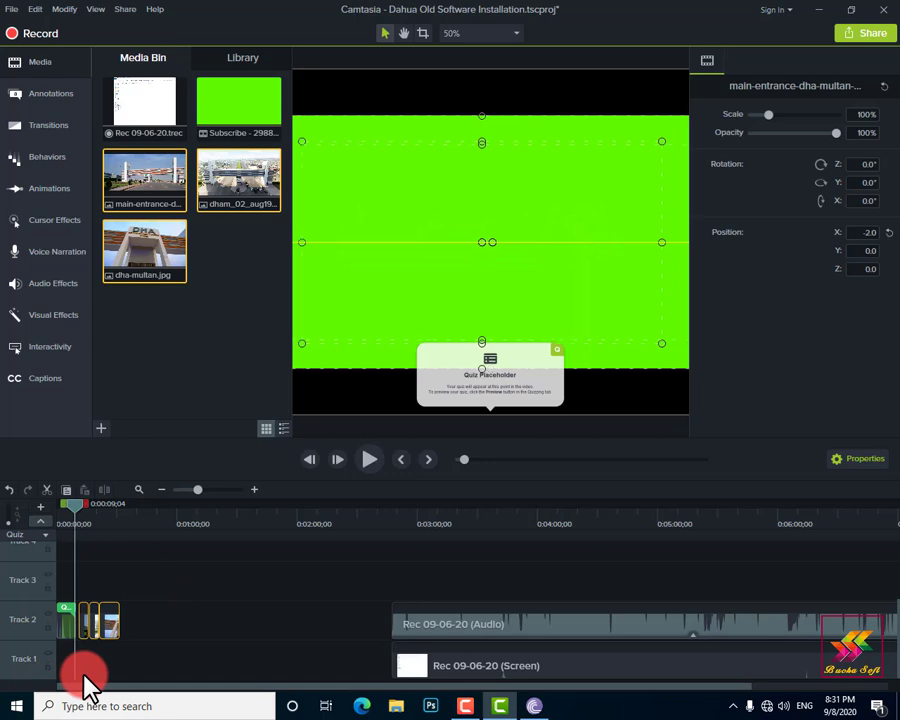
Step: Delete the three image clips and the Subscribe clip from Track 2
{"action": "left_click_drag", "start_coordinate": [178, 614], "coordinate": [83, 657]}
{"action": "key", "text": "Delete"}
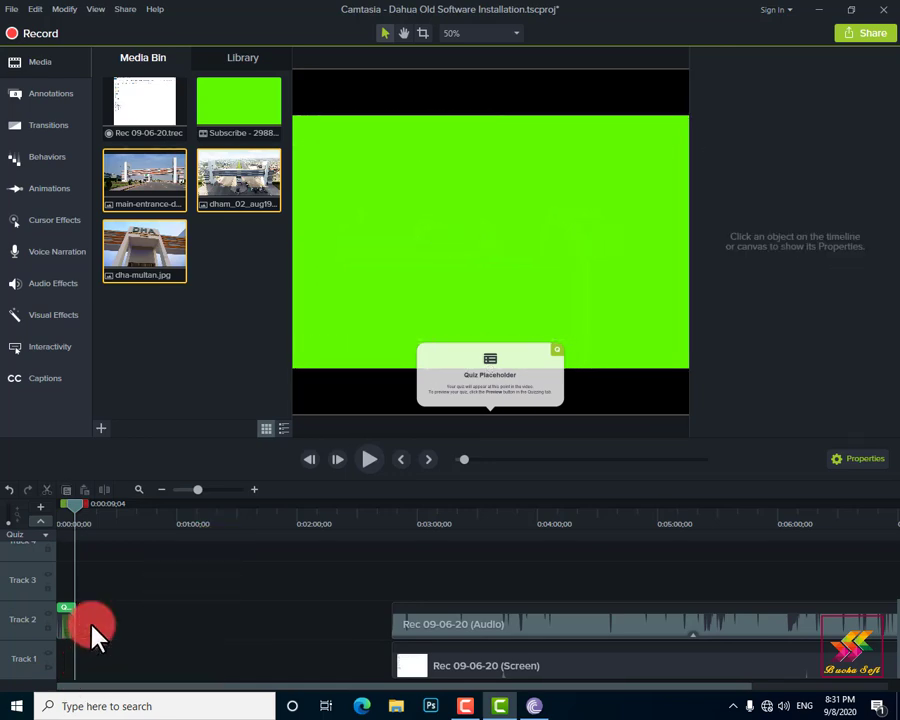
{"action": "left_click", "coordinate": [75, 620]}
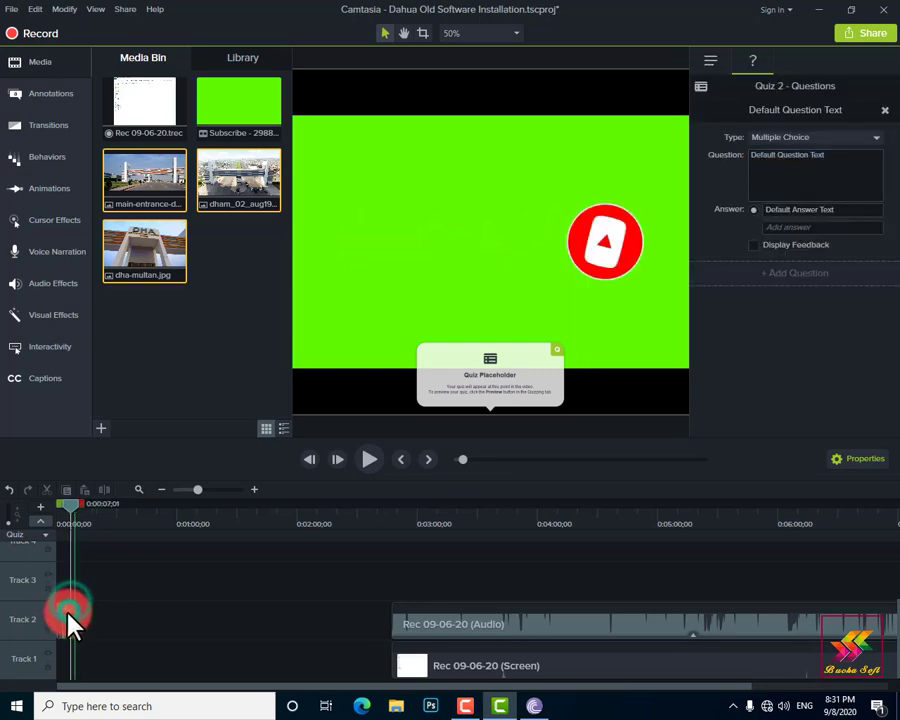
{"action": "left_click", "coordinate": [100, 630]}
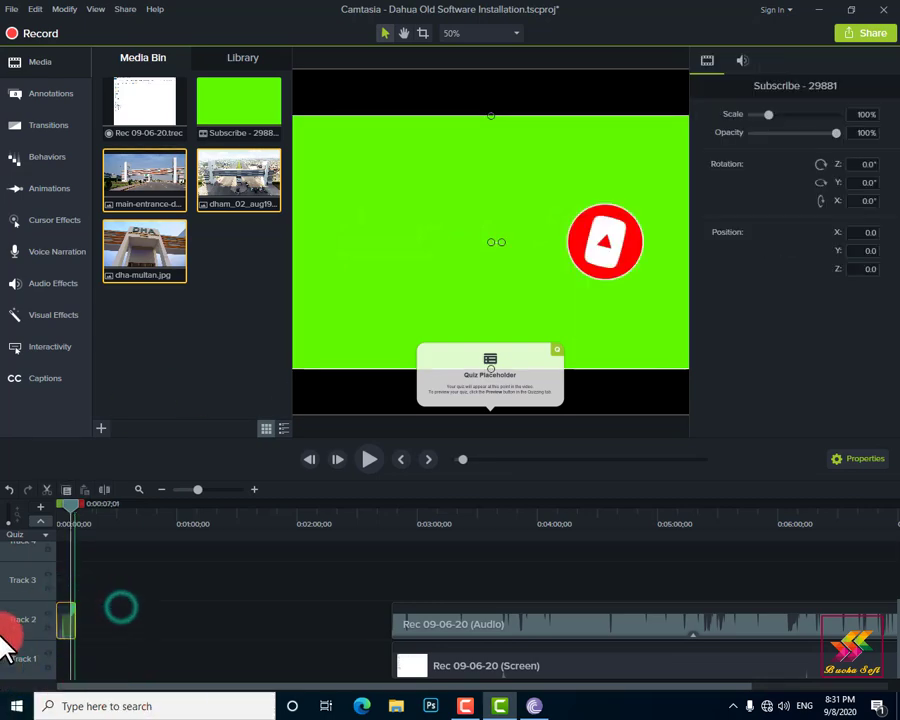
{"action": "key", "text": "Delete"}
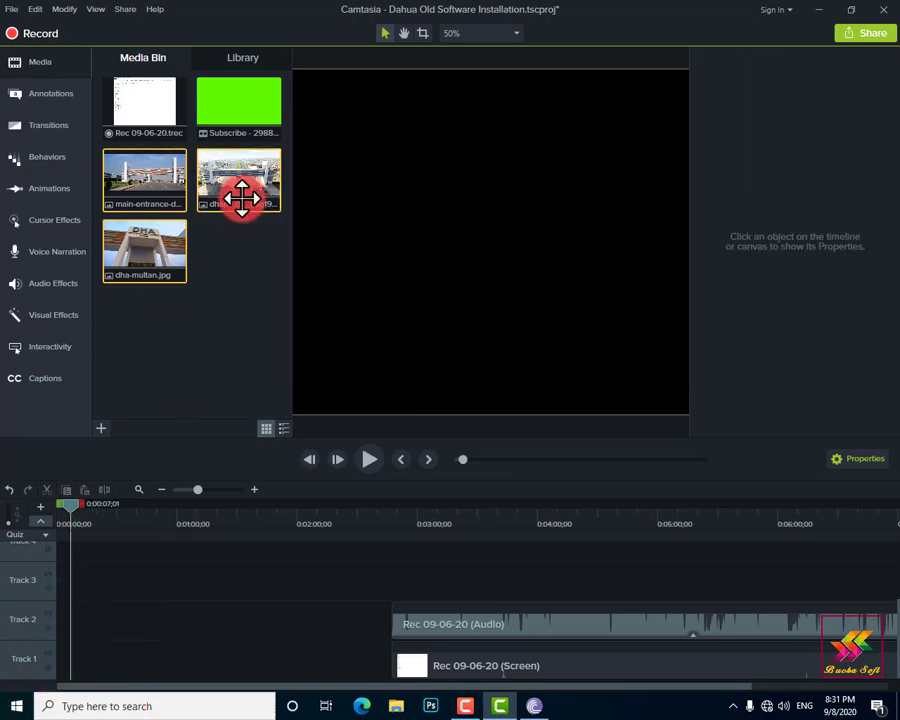
Step: Place the Subscribe - 29881 video at the start of Track 2, followed by the three images
{"action": "left_click_drag", "start_coordinate": [240, 104], "coordinate": [64, 630]}
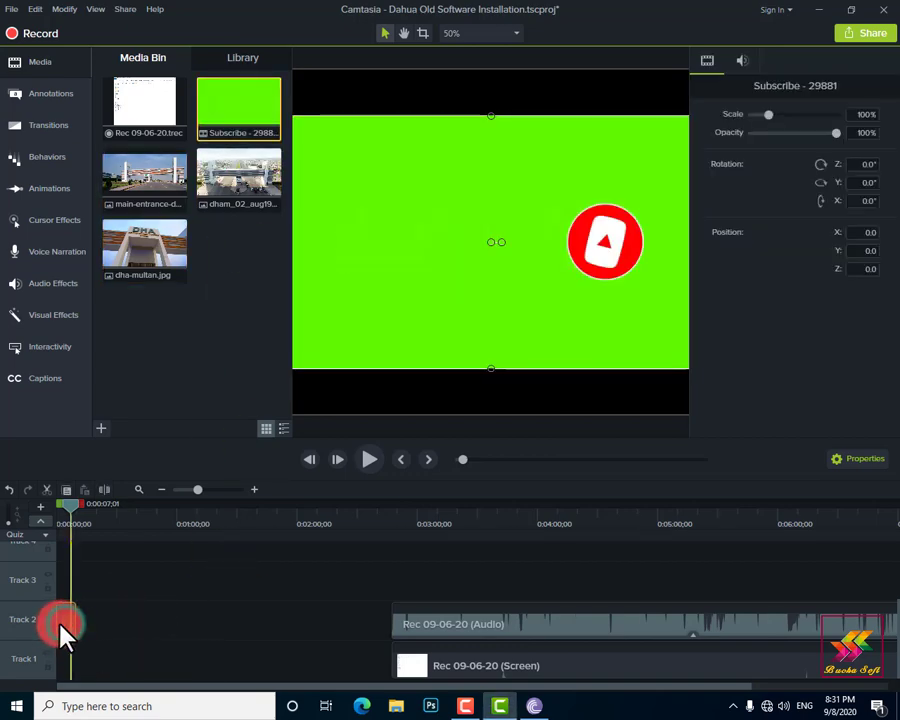
{"action": "left_click_drag", "start_coordinate": [243, 331], "coordinate": [112, 629]}
Step: Move the audio and screen clips together so they directly follow the images, and scrub through the timeline to review the sequence
{"action": "left_click", "coordinate": [362, 633]}
{"action": "left_click_drag", "start_coordinate": [344, 600], "coordinate": [460, 632]}
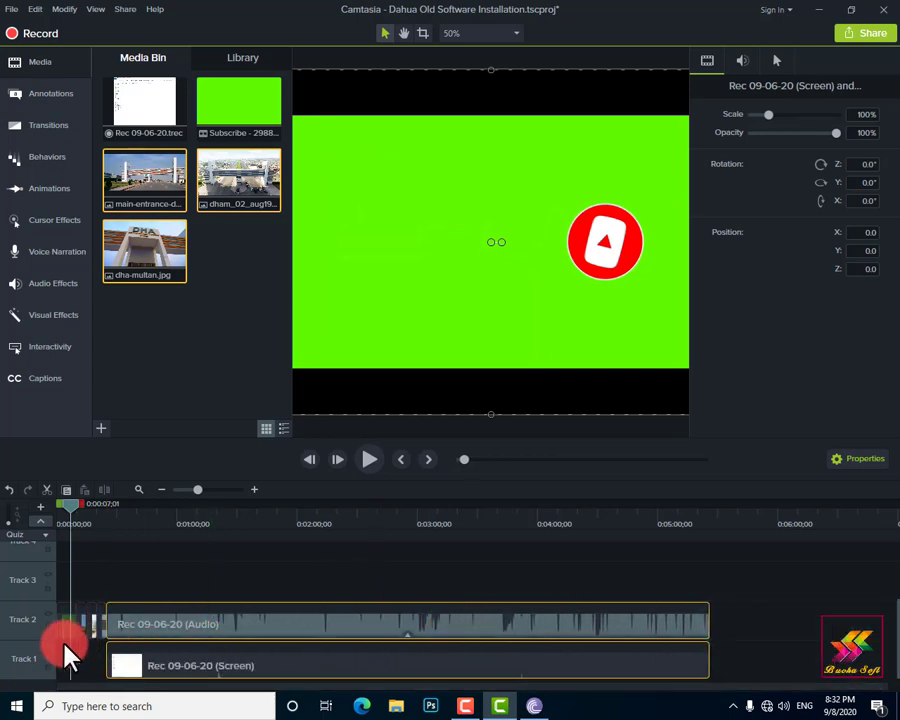
{"action": "left_click_drag", "start_coordinate": [84, 515], "coordinate": [697, 492]}
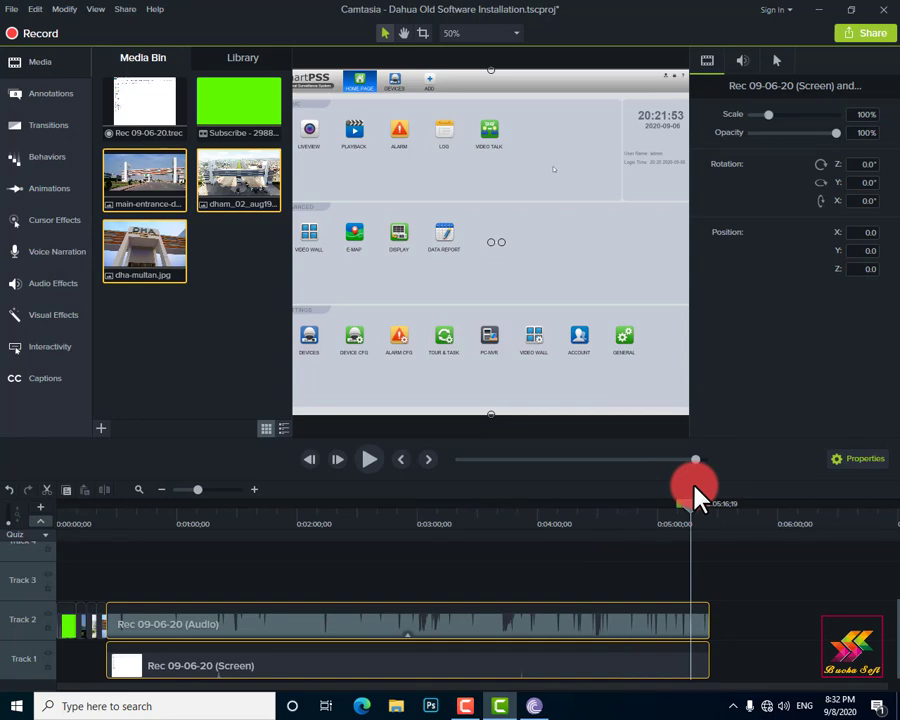
{"action": "left_click_drag", "start_coordinate": [697, 492], "coordinate": [75, 514]}
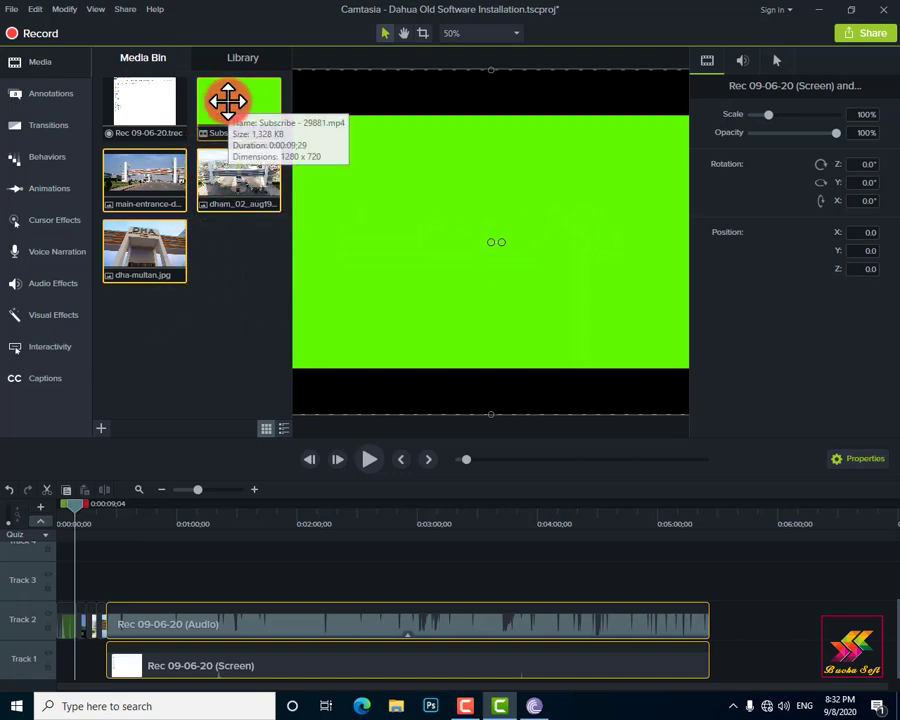
Step: Examine the available annotations, including the callout, arrow, shape, and blur and highlight collections
{"action": "left_click", "coordinate": [52, 96]}
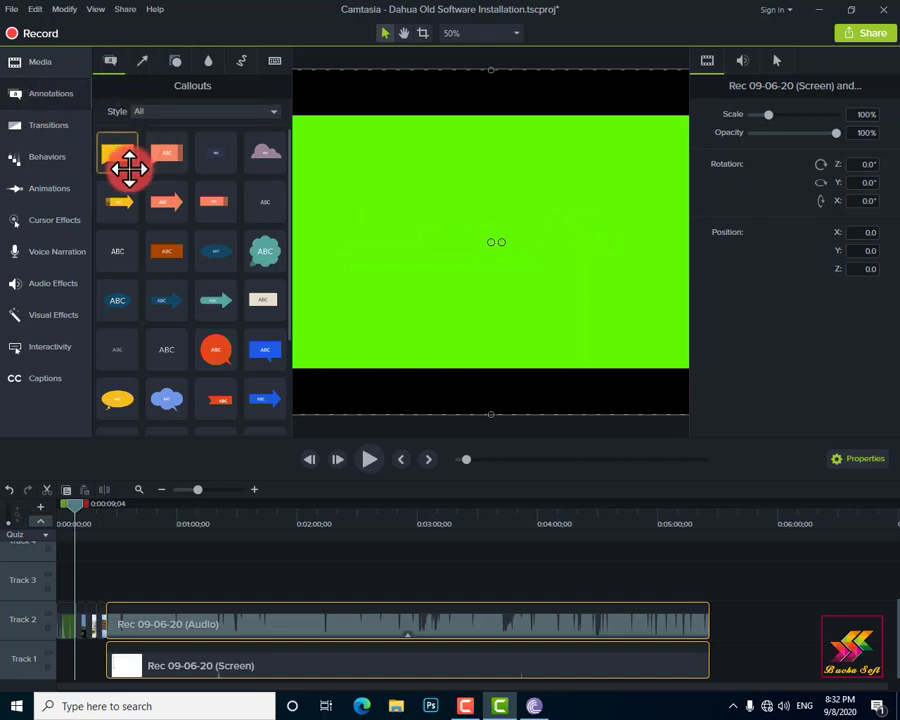
{"action": "left_click_drag", "start_coordinate": [126, 164], "coordinate": [176, 169]}
{"action": "left_click", "coordinate": [117, 349]}
{"action": "left_click", "coordinate": [117, 251]}
{"action": "left_click", "coordinate": [115, 160]}
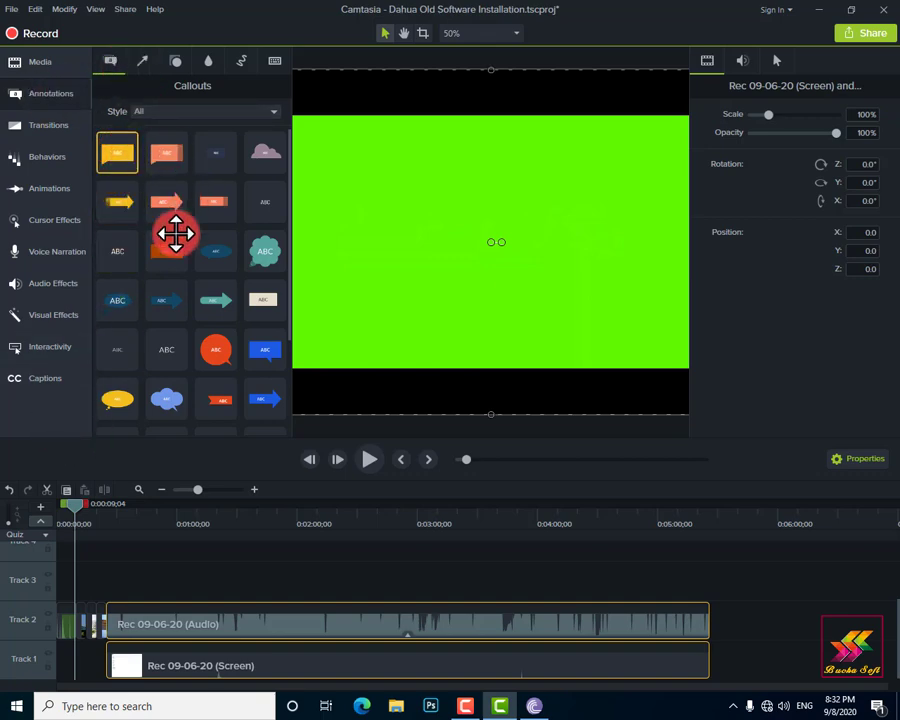
{"action": "left_click", "coordinate": [178, 240]}
{"action": "left_click", "coordinate": [265, 202]}
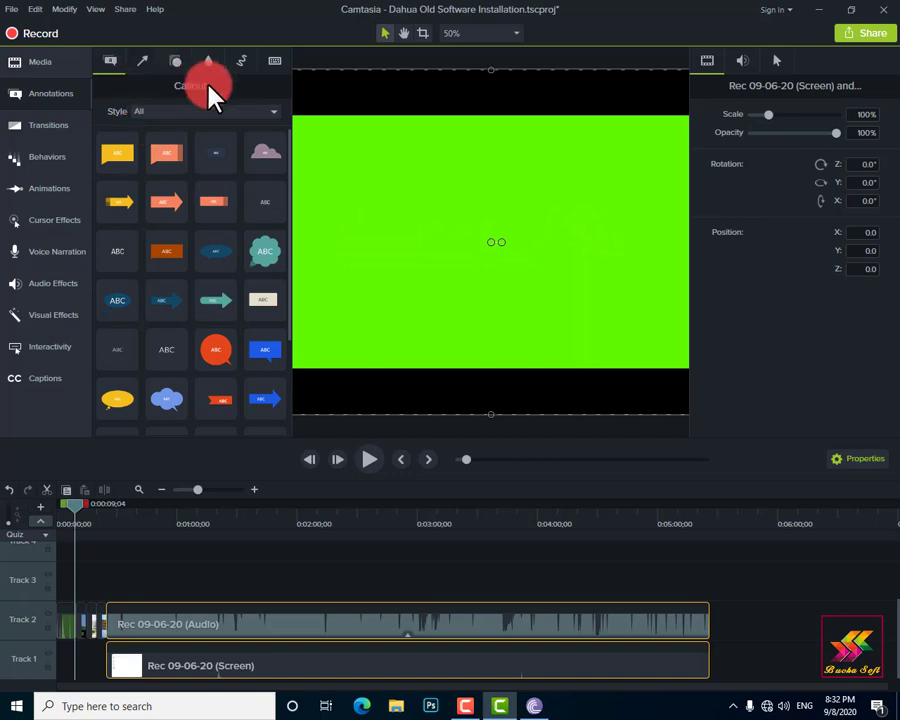
{"action": "left_click", "coordinate": [195, 113]}
{"action": "left_click", "coordinate": [195, 110]}
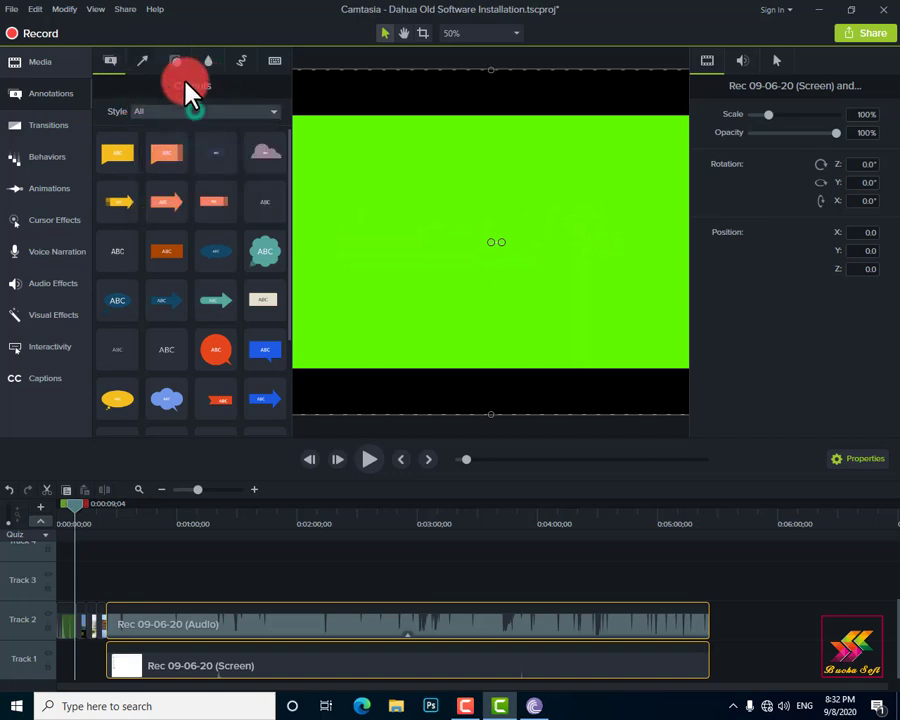
{"action": "left_click", "coordinate": [142, 61]}
{"action": "left_click", "coordinate": [175, 62]}
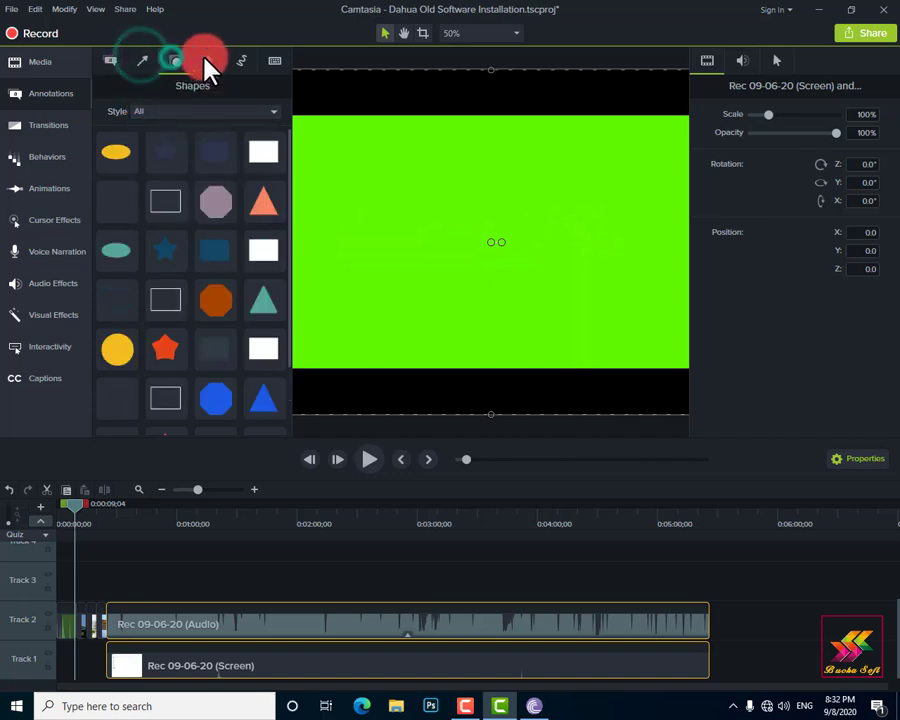
{"action": "left_click", "coordinate": [207, 62]}
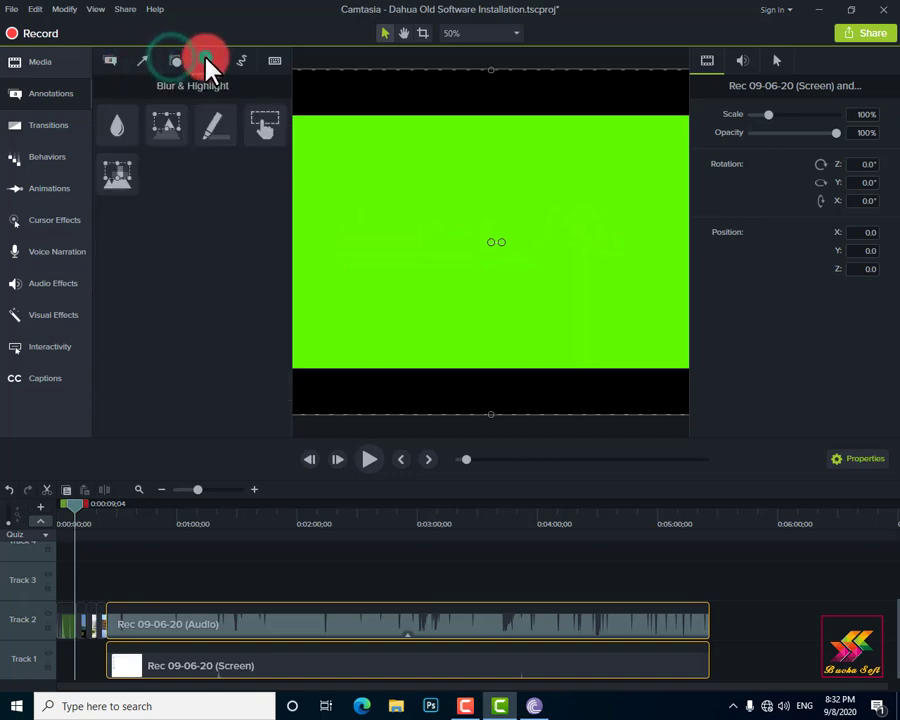
Step: Add the green thought bubble callout at 0:00:27;12, placing it in the lower-right area of the recording on the canvas
{"action": "left_click", "coordinate": [108, 62]}
{"action": "scroll", "coordinate": [226, 330], "scroll_direction": "down", "scroll_amount": 5}
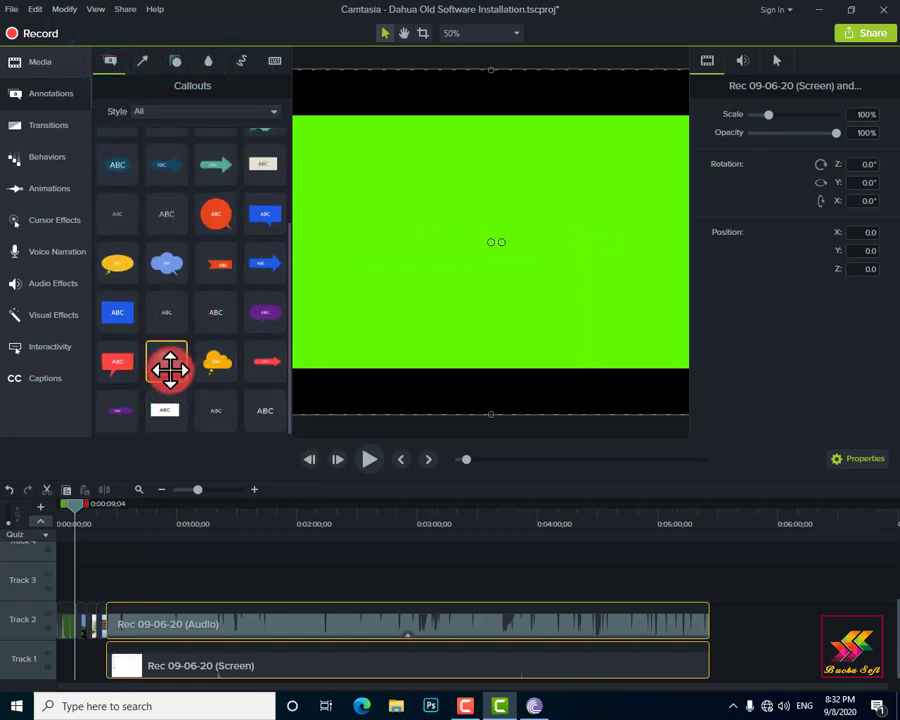
{"action": "left_click", "coordinate": [78, 500]}
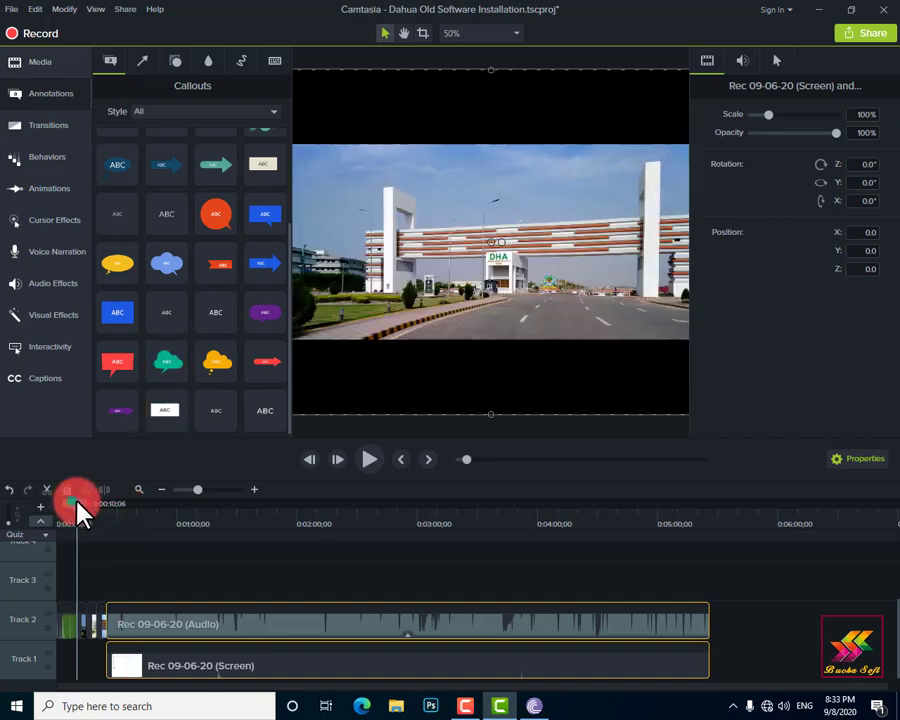
{"action": "left_click_drag", "start_coordinate": [77, 500], "coordinate": [108, 506]}
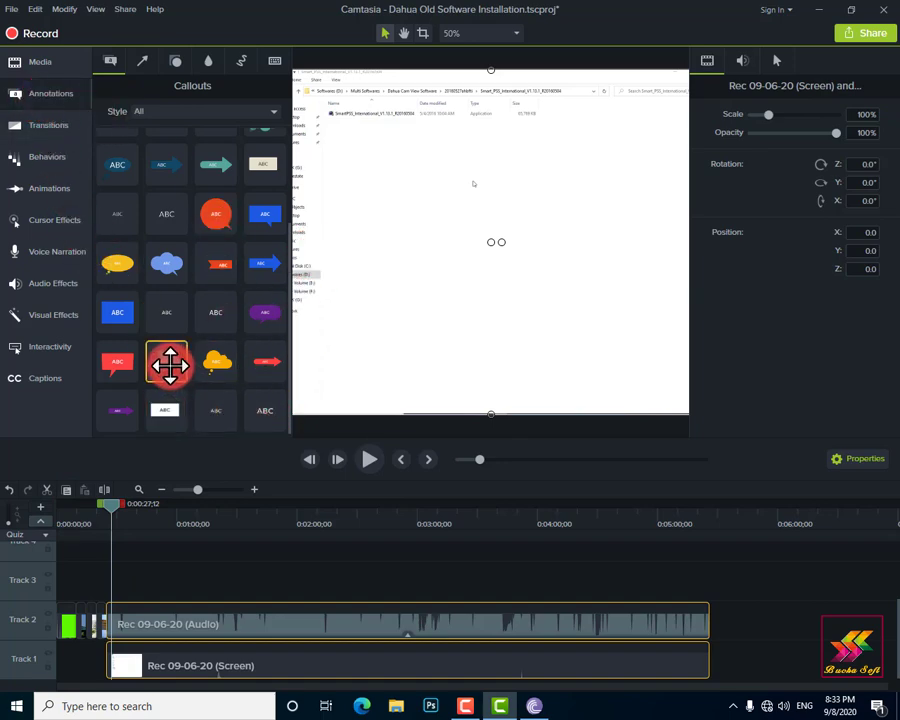
{"action": "left_click_drag", "start_coordinate": [170, 366], "coordinate": [597, 327]}
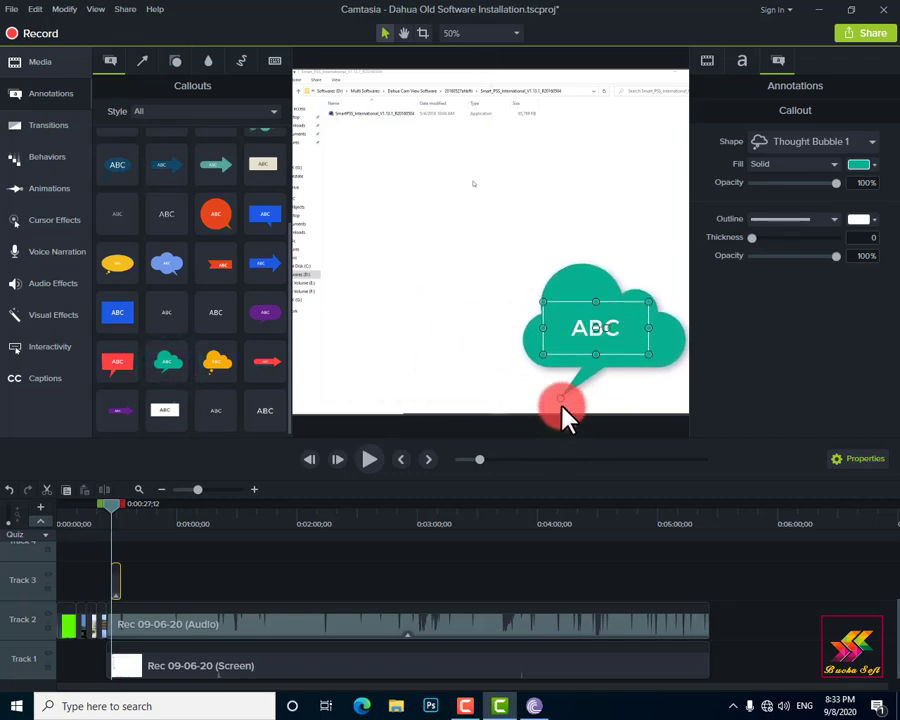
Step: Tuck the thought bubble callout's pointer tail inside the cloud and replace its ABC text with BuchaSoft
{"action": "left_click_drag", "start_coordinate": [586, 381], "coordinate": [664, 396]}
{"action": "left_click_drag", "start_coordinate": [556, 401], "coordinate": [613, 330]}
{"action": "double_click", "coordinate": [613, 330]}
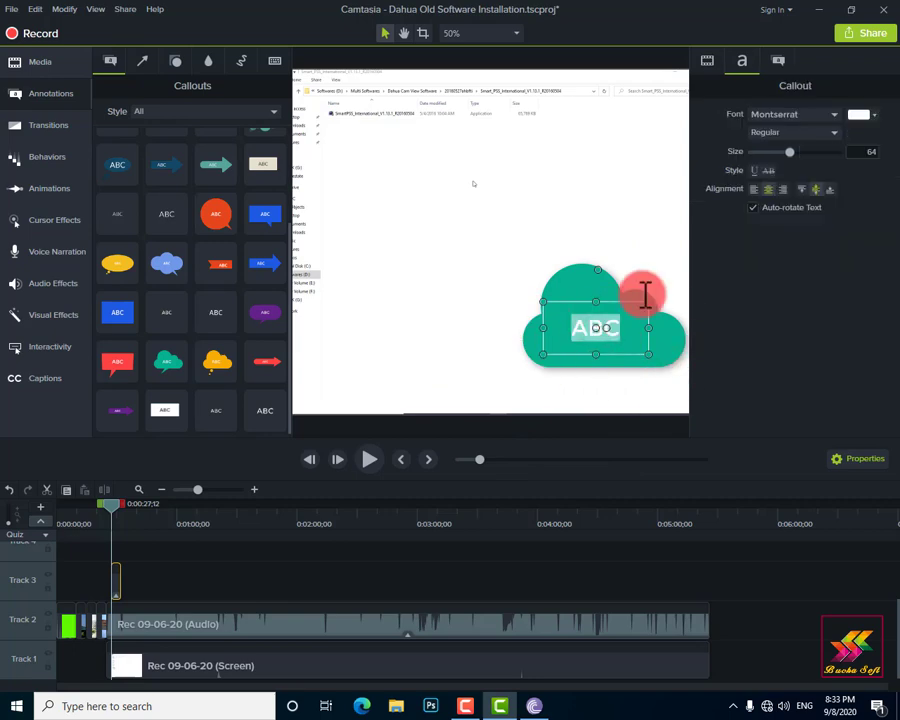
{"action": "type", "text": "Bucha"}
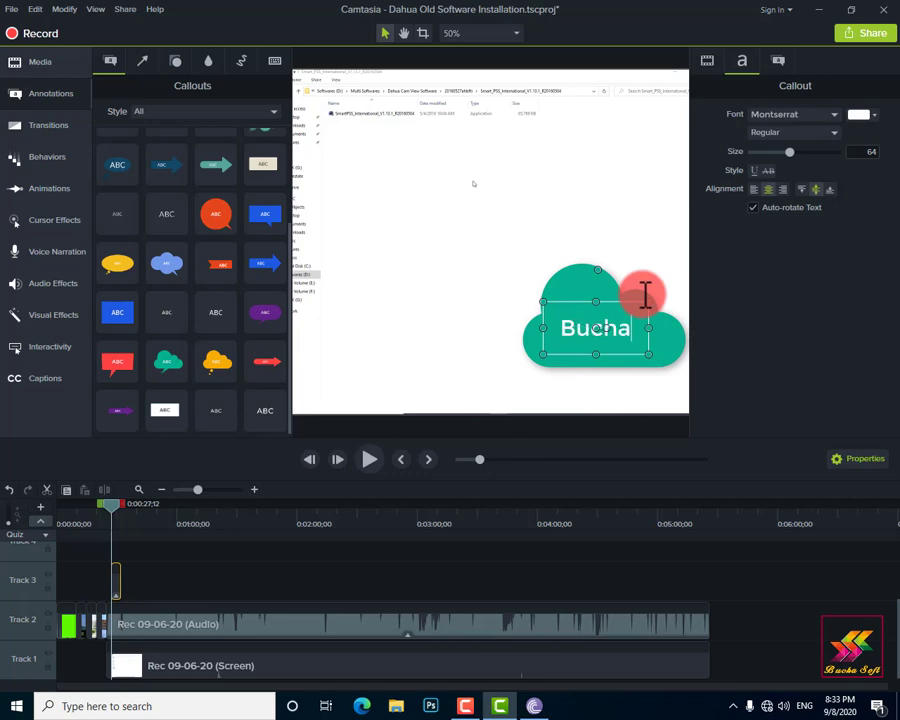
{"action": "type", "text": "Soft"}
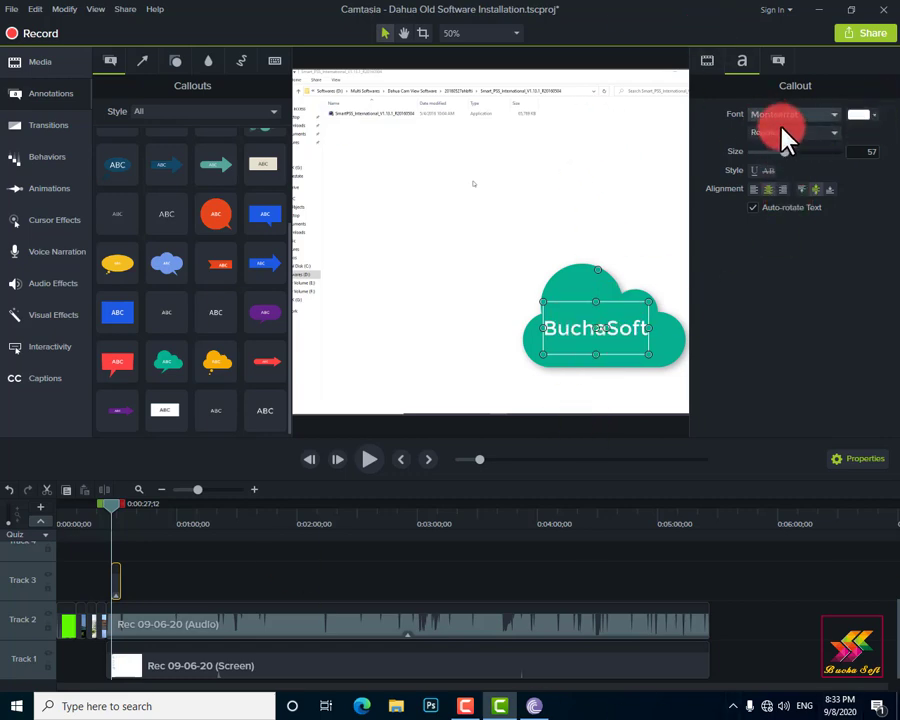
Step: Select the BuchaSoft callout text and enlarge its font size to 84
{"action": "left_click", "coordinate": [786, 153]}
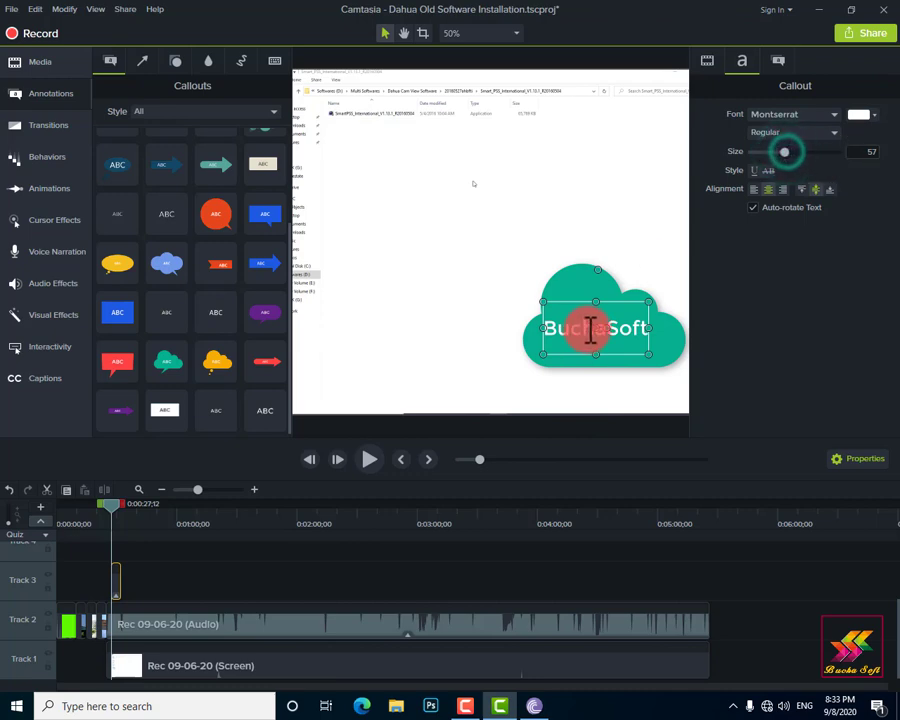
{"action": "left_click", "coordinate": [595, 284]}
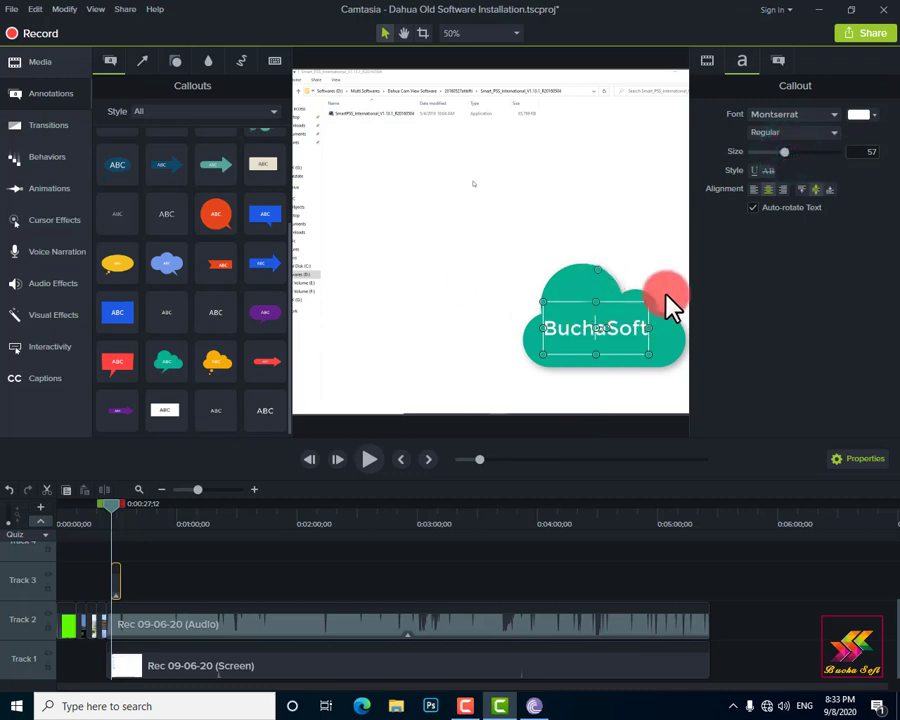
{"action": "double_click", "coordinate": [633, 343]}
{"action": "left_click", "coordinate": [786, 153]}
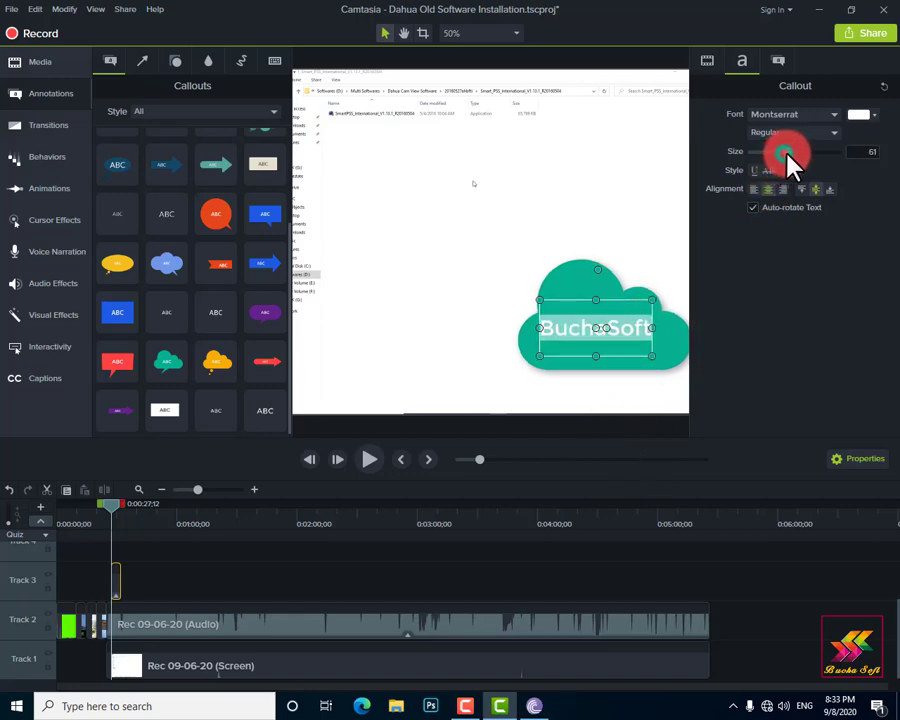
{"action": "left_click_drag", "start_coordinate": [786, 152], "coordinate": [804, 157]}
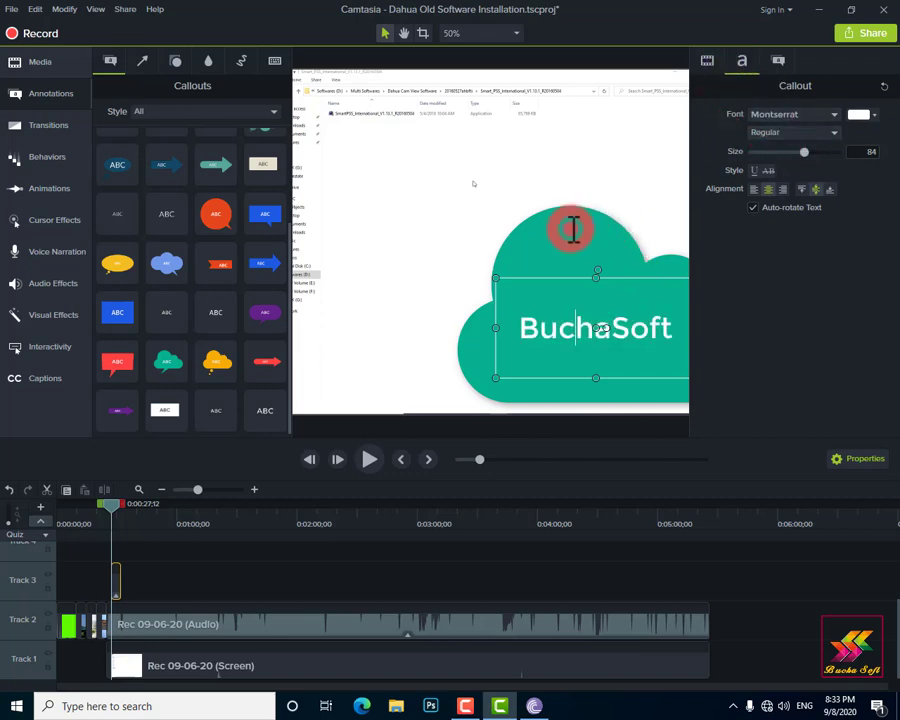
Step: Try a yellow fill on the thought bubble callout and return it to green, keeping fill opacity at 100%
{"action": "left_click", "coordinate": [777, 61]}
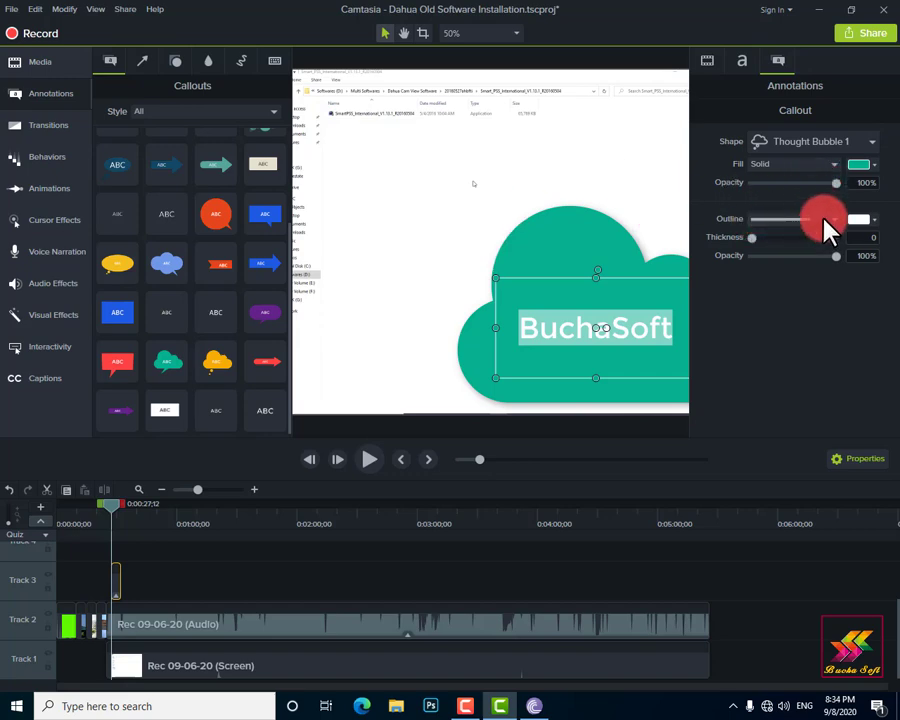
{"action": "left_click_drag", "start_coordinate": [818, 195], "coordinate": [840, 182]}
{"action": "left_click", "coordinate": [862, 165]}
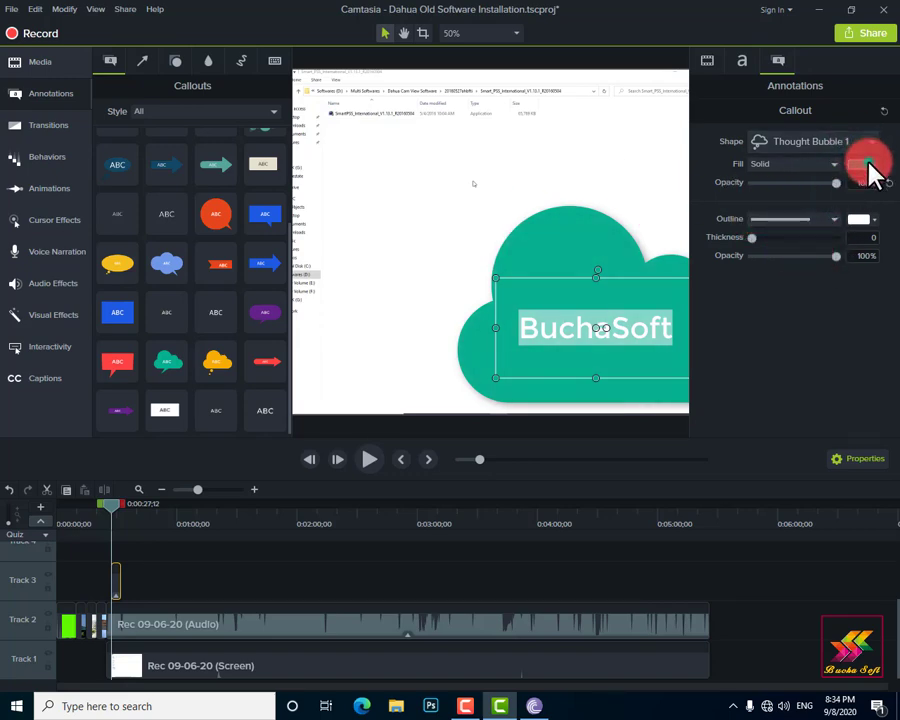
{"action": "left_click", "coordinate": [792, 208]}
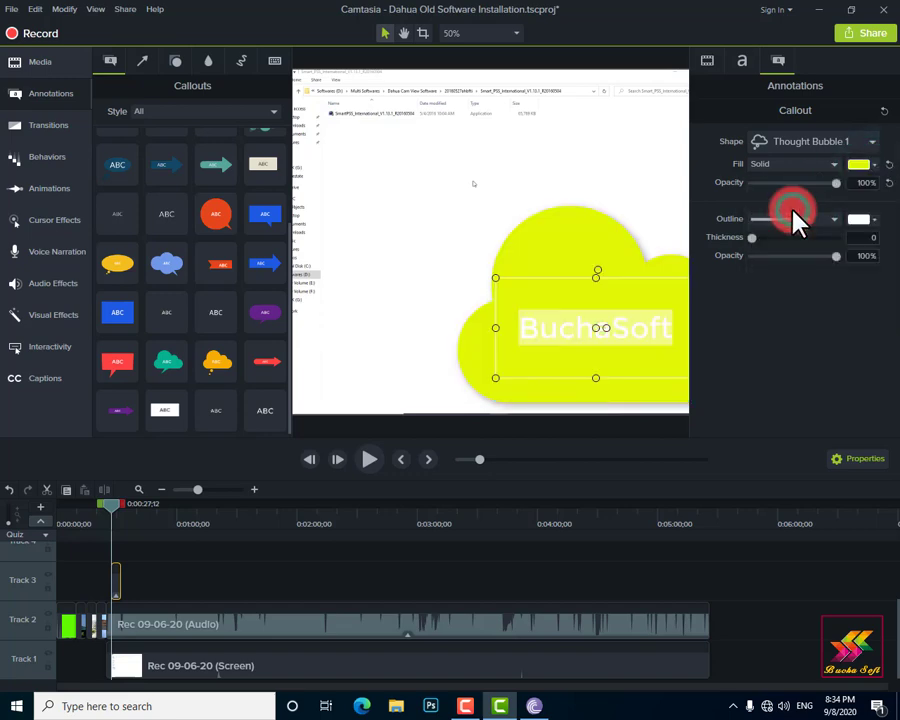
{"action": "left_click", "coordinate": [862, 166]}
{"action": "left_click", "coordinate": [840, 207]}
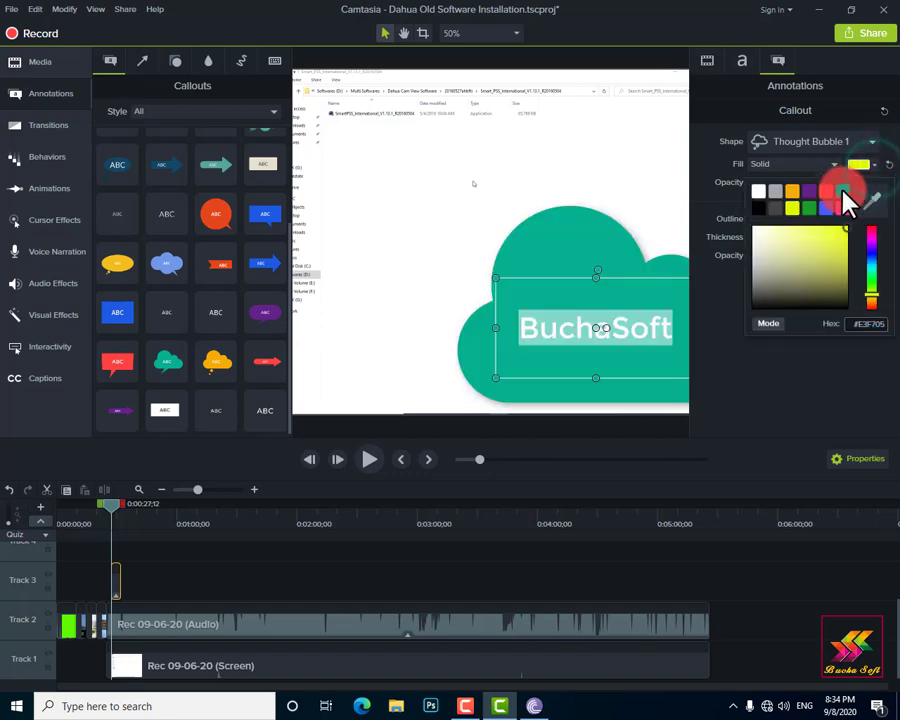
{"action": "left_click", "coordinate": [839, 187]}
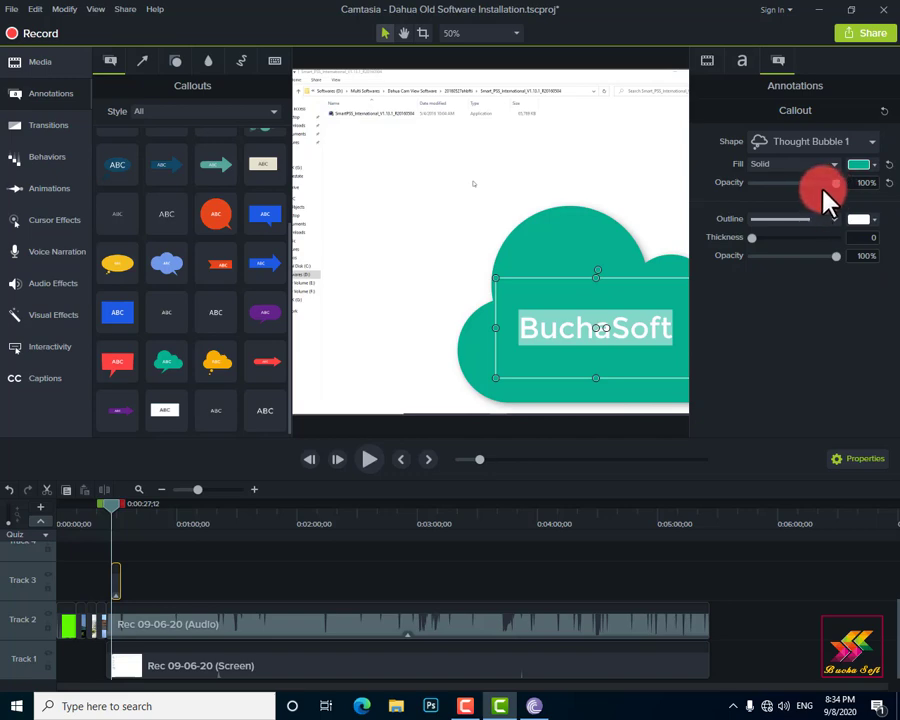
Step: Lower the callout's fill opacity to 38% and change its shape to Speech Bubble 1
{"action": "left_click_drag", "start_coordinate": [823, 186], "coordinate": [783, 190]}
{"action": "left_click", "coordinate": [804, 146]}
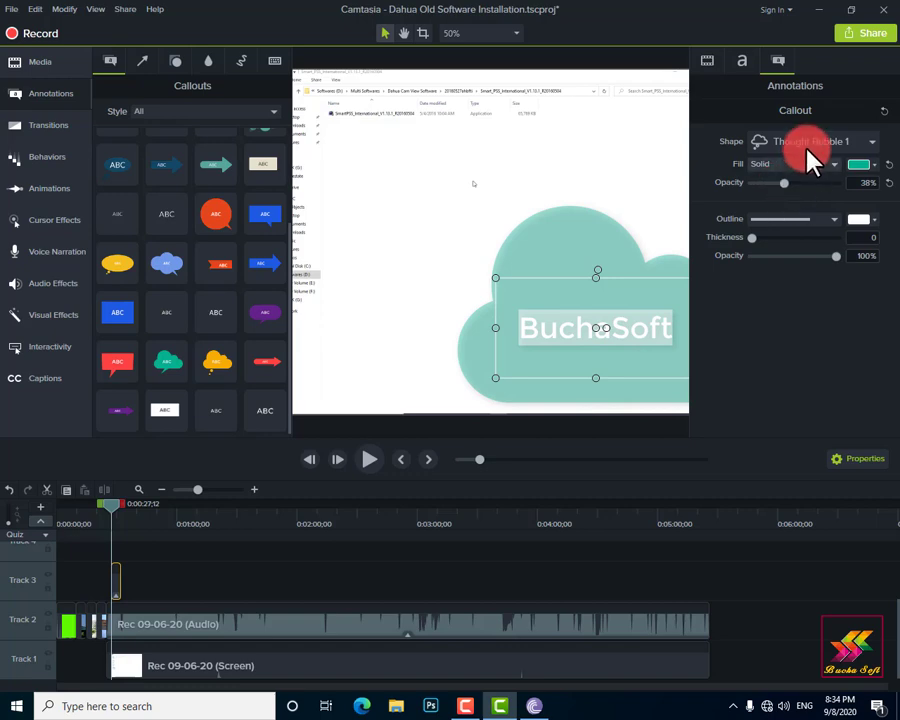
{"action": "left_click", "coordinate": [800, 172]}
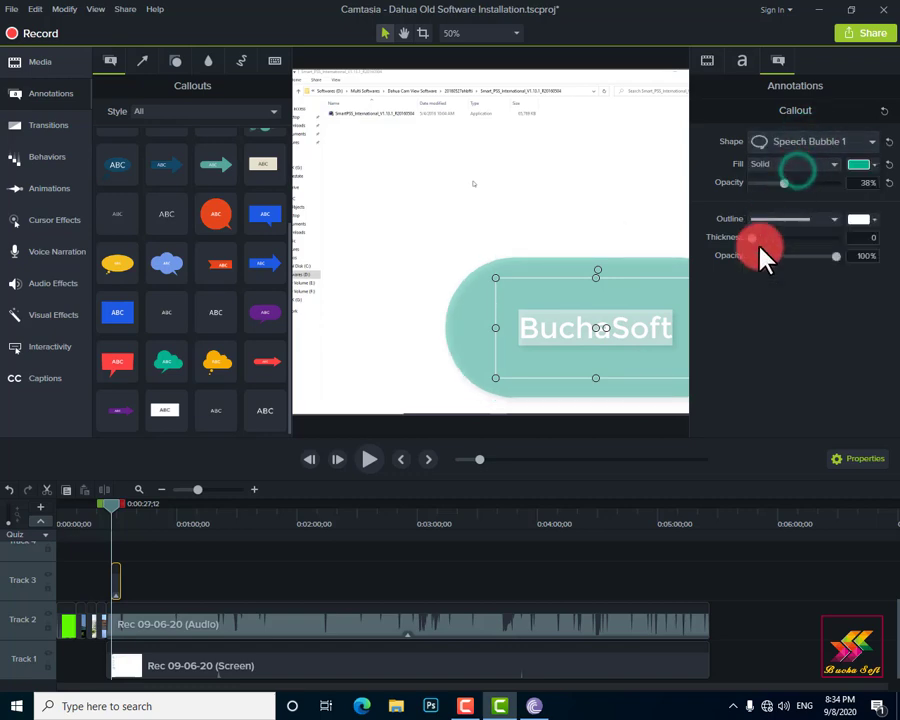
Step: Try the Text Arrow 1, Text Rectangle and Thought Bubble 2 shapes on the callout and return to Speech Bubble 1
{"action": "left_click", "coordinate": [822, 152]}
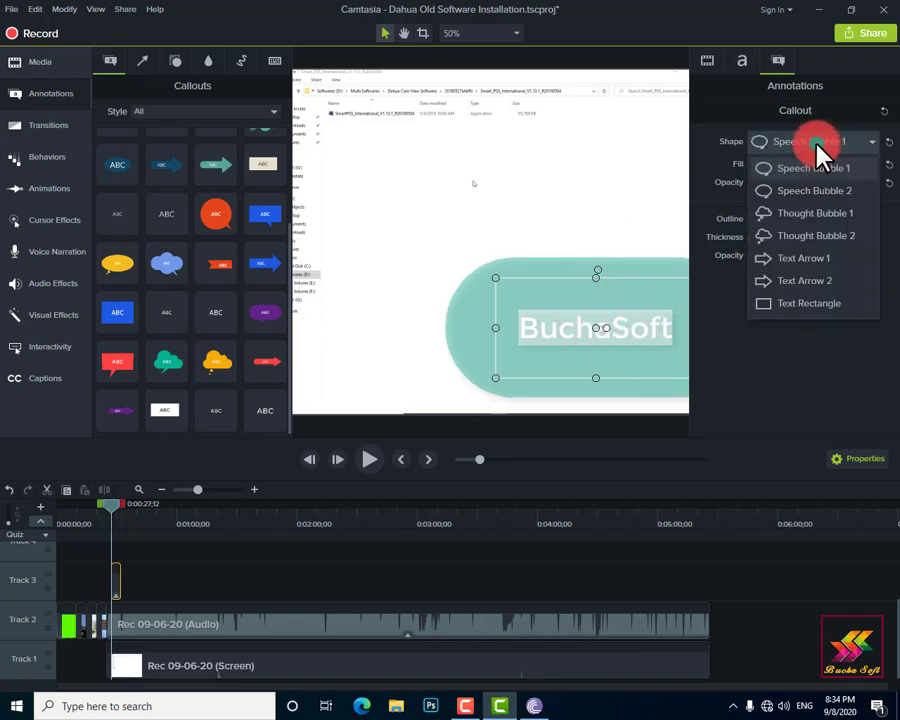
{"action": "left_click", "coordinate": [797, 282]}
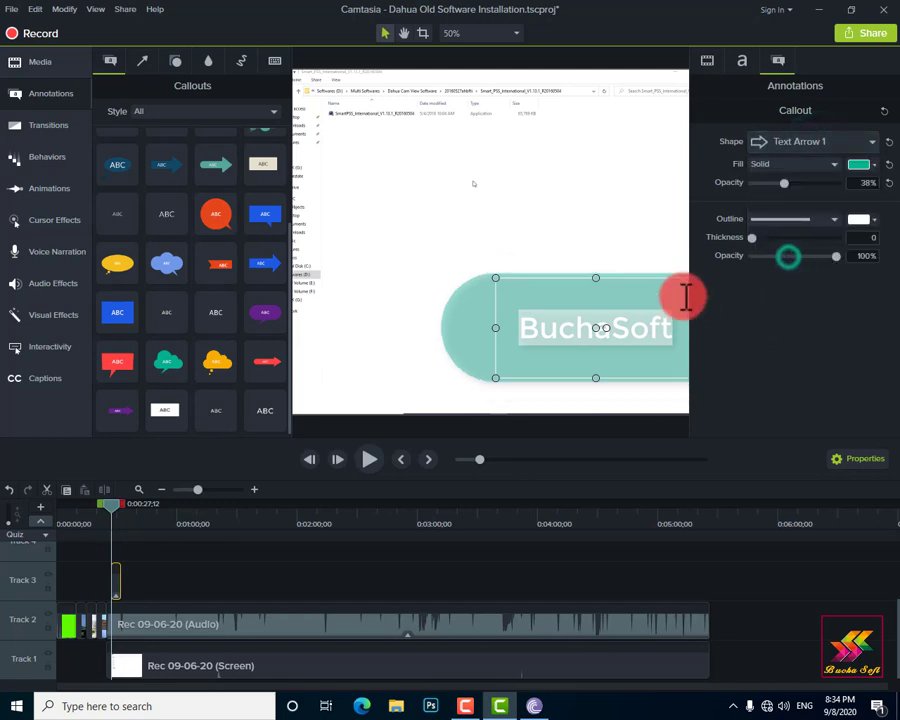
{"action": "left_click", "coordinate": [822, 143]}
{"action": "left_click", "coordinate": [777, 303]}
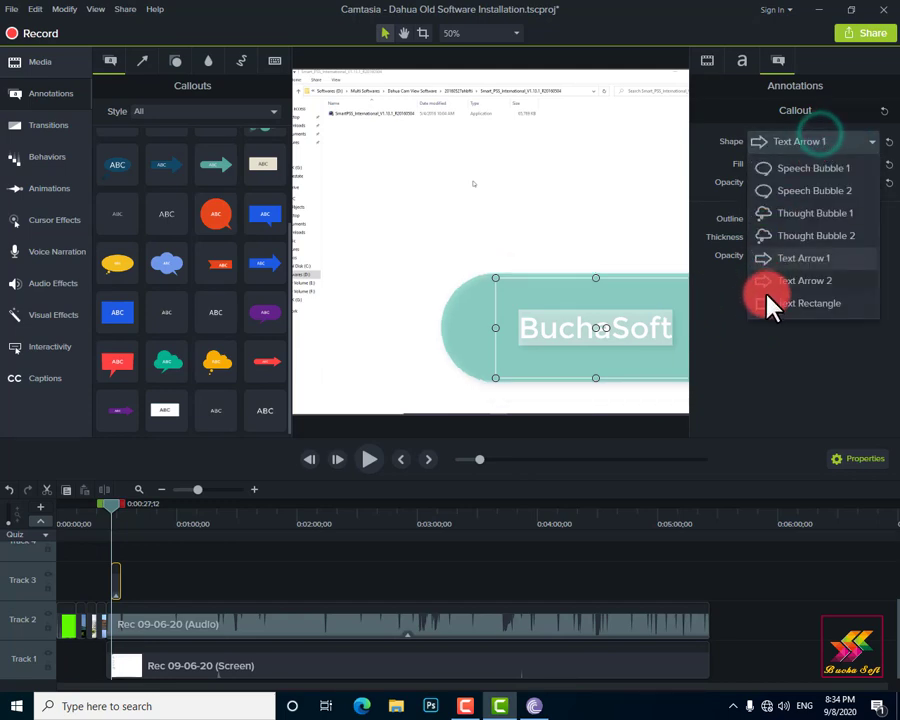
{"action": "left_click", "coordinate": [797, 143]}
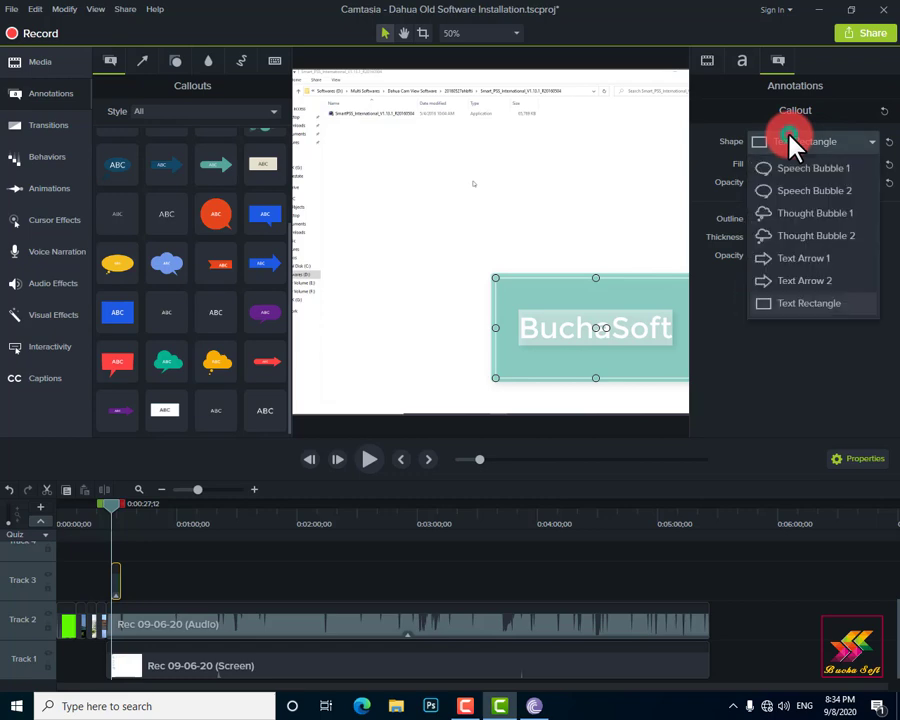
{"action": "left_click", "coordinate": [777, 236]}
{"action": "left_click", "coordinate": [814, 145]}
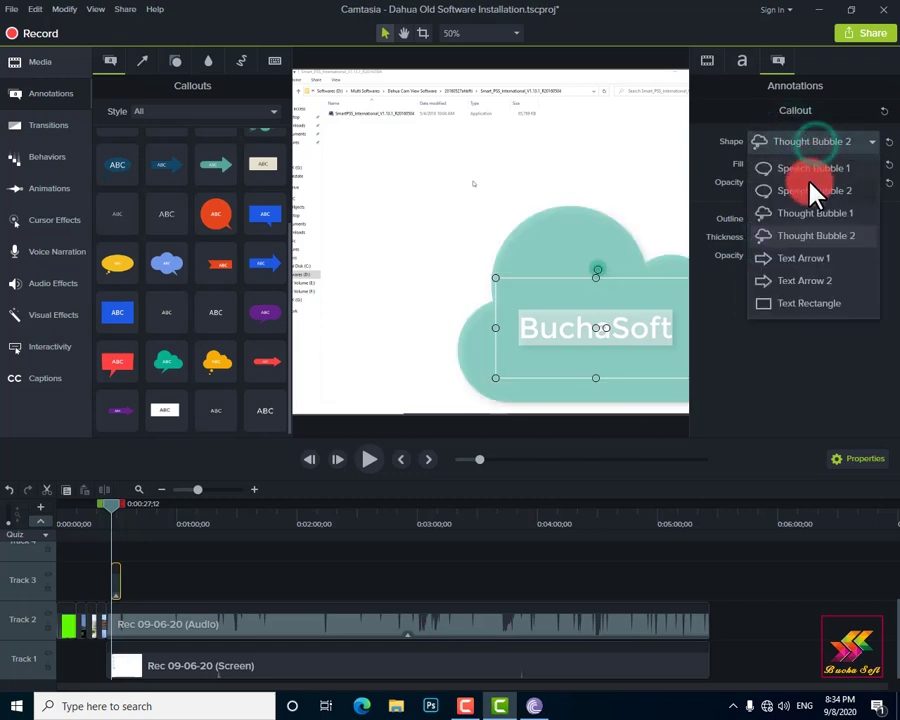
{"action": "left_click", "coordinate": [813, 169]}
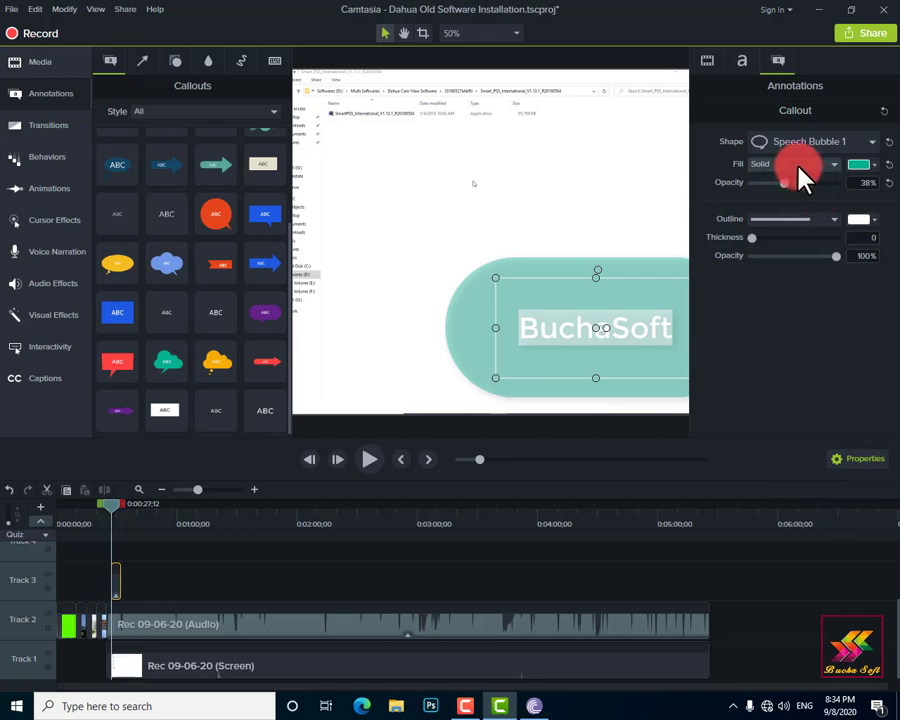
Step: Change the speech bubble's fill from solid to Gradient and set its fill opacity to 44%
{"action": "left_click", "coordinate": [800, 166]}
{"action": "left_click", "coordinate": [790, 192]}
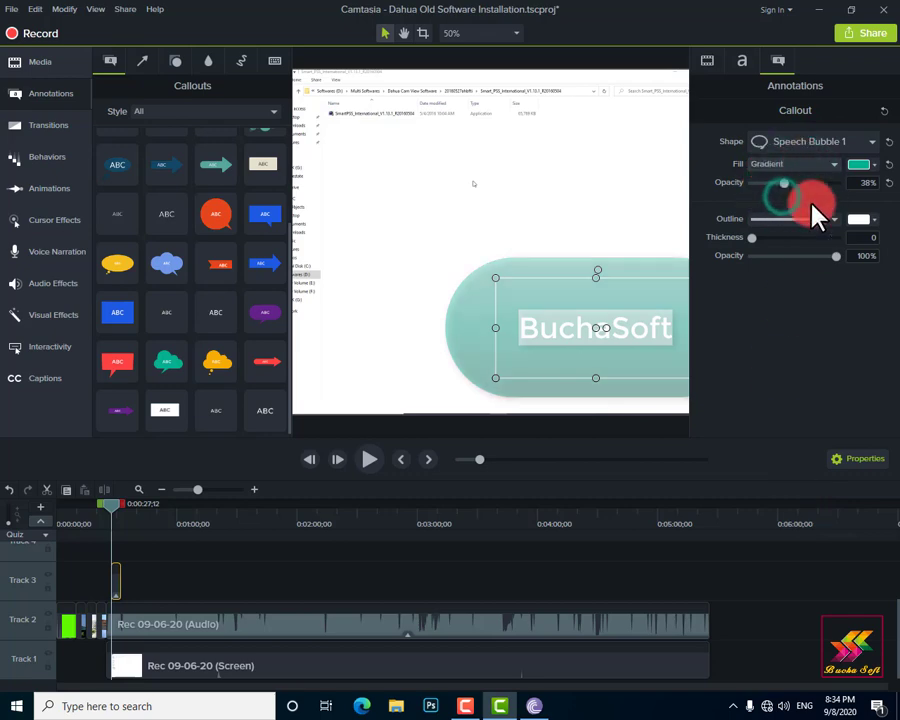
{"action": "left_click", "coordinate": [791, 166]}
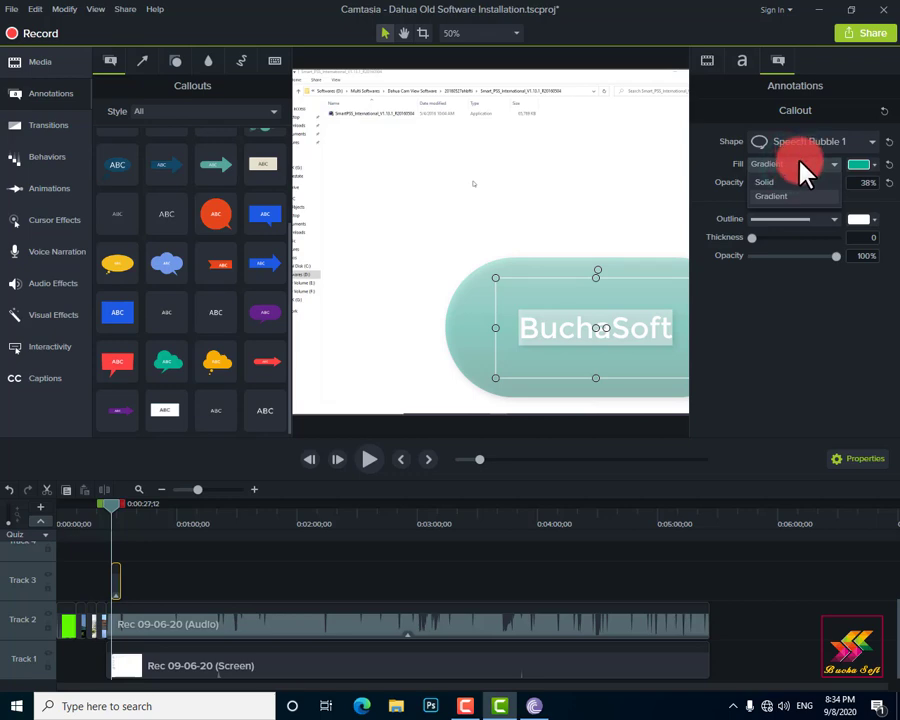
{"action": "left_click", "coordinate": [780, 197]}
{"action": "left_click", "coordinate": [770, 197]}
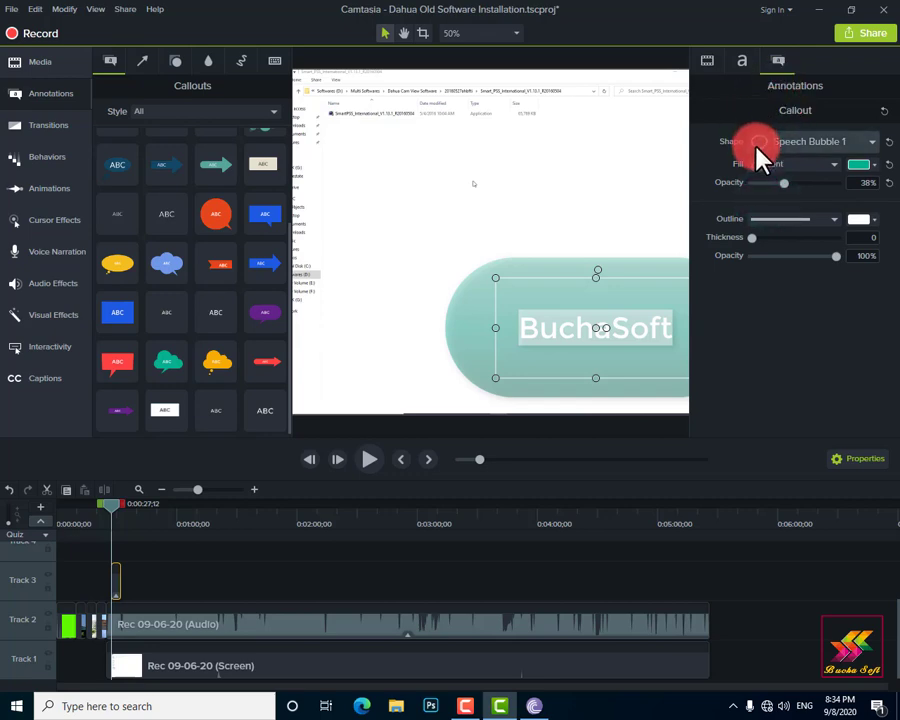
{"action": "mouse_move", "coordinate": [783, 184]}
{"action": "left_mouse_down"}
{"action": "mouse_move", "coordinate": [766, 184]}
{"action": "mouse_move", "coordinate": [806, 184]}
{"action": "mouse_move", "coordinate": [790, 184]}
{"action": "mouse_move", "coordinate": [790, 195]}
{"action": "left_mouse_up"}
Step: Give the speech bubble a dashed white outline with thickness 19 and 80% opacity
{"action": "left_click", "coordinate": [834, 220]}
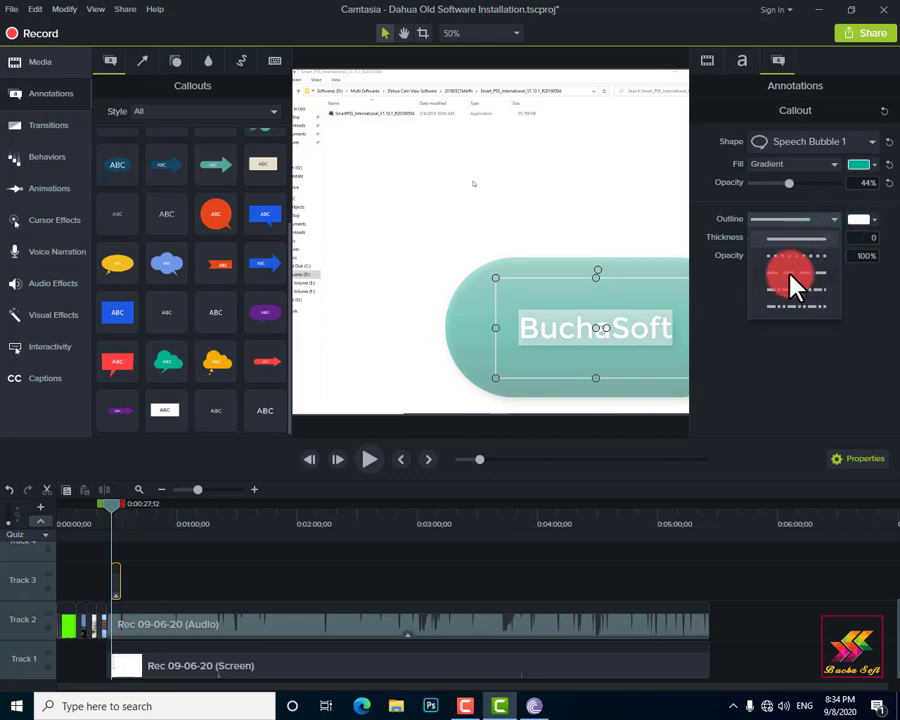
{"action": "left_click", "coordinate": [795, 274]}
{"action": "mouse_move", "coordinate": [753, 237]}
{"action": "left_mouse_down"}
{"action": "mouse_move", "coordinate": [784, 238]}
{"action": "mouse_move", "coordinate": [764, 240]}
{"action": "left_mouse_up"}
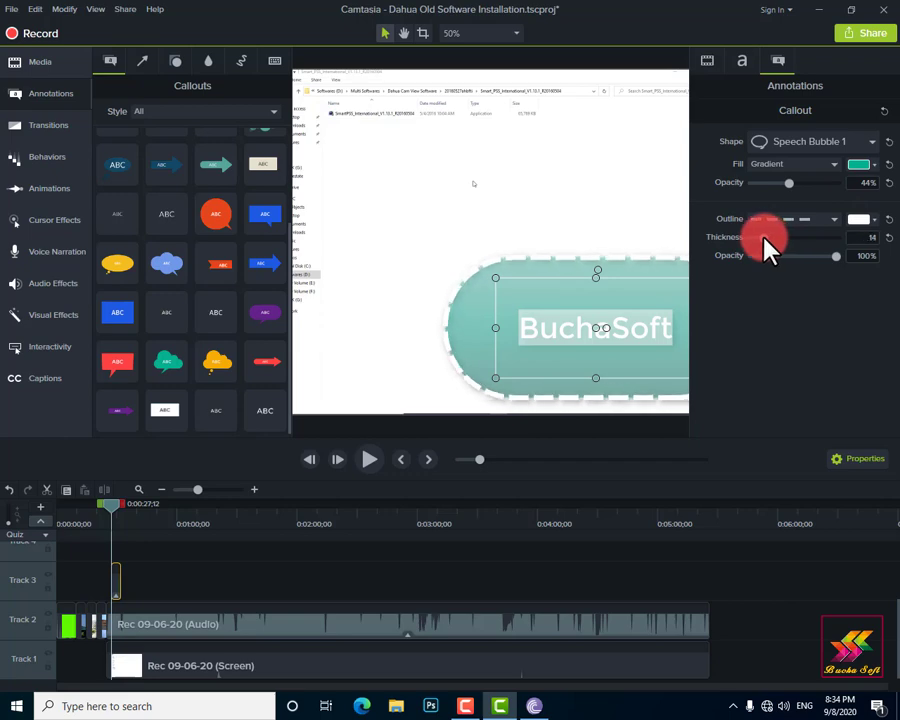
{"action": "left_click", "coordinate": [772, 224]}
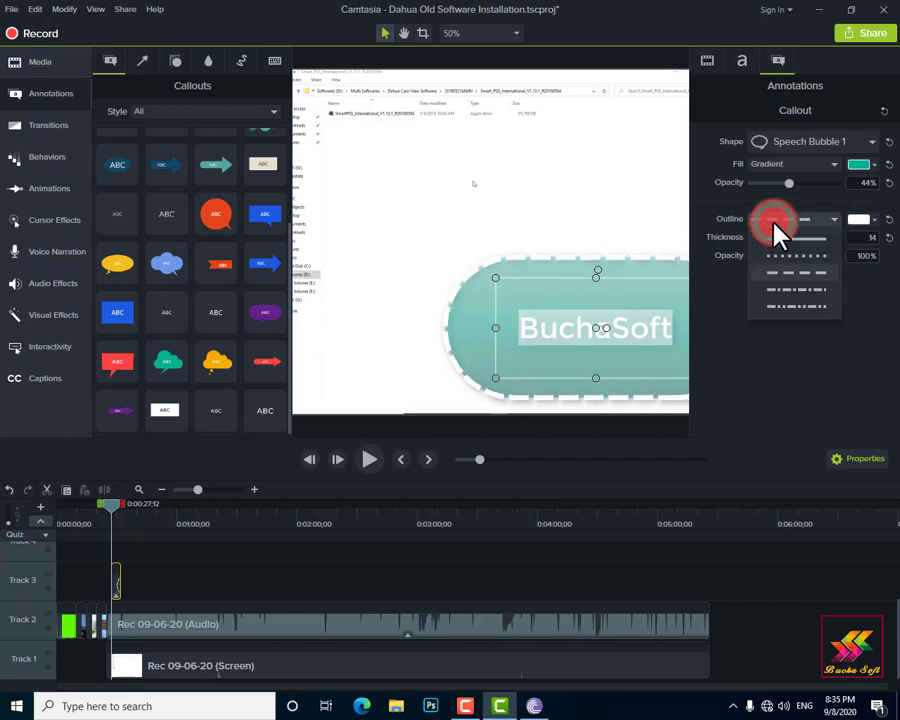
{"action": "left_click", "coordinate": [772, 224]}
{"action": "mouse_move", "coordinate": [765, 238]}
{"action": "left_mouse_down"}
{"action": "mouse_move", "coordinate": [800, 238]}
{"action": "mouse_move", "coordinate": [731, 238]}
{"action": "mouse_move", "coordinate": [768, 238]}
{"action": "left_mouse_up"}
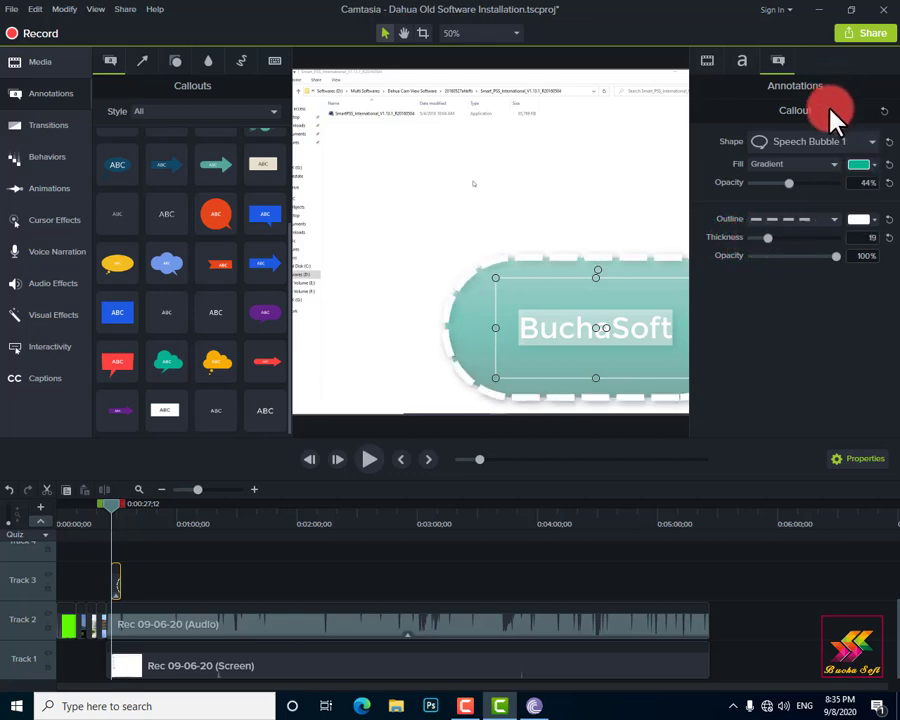
{"action": "mouse_move", "coordinate": [837, 258]}
{"action": "left_mouse_down"}
{"action": "mouse_move", "coordinate": [770, 268]}
{"action": "mouse_move", "coordinate": [820, 266]}
{"action": "left_mouse_up"}
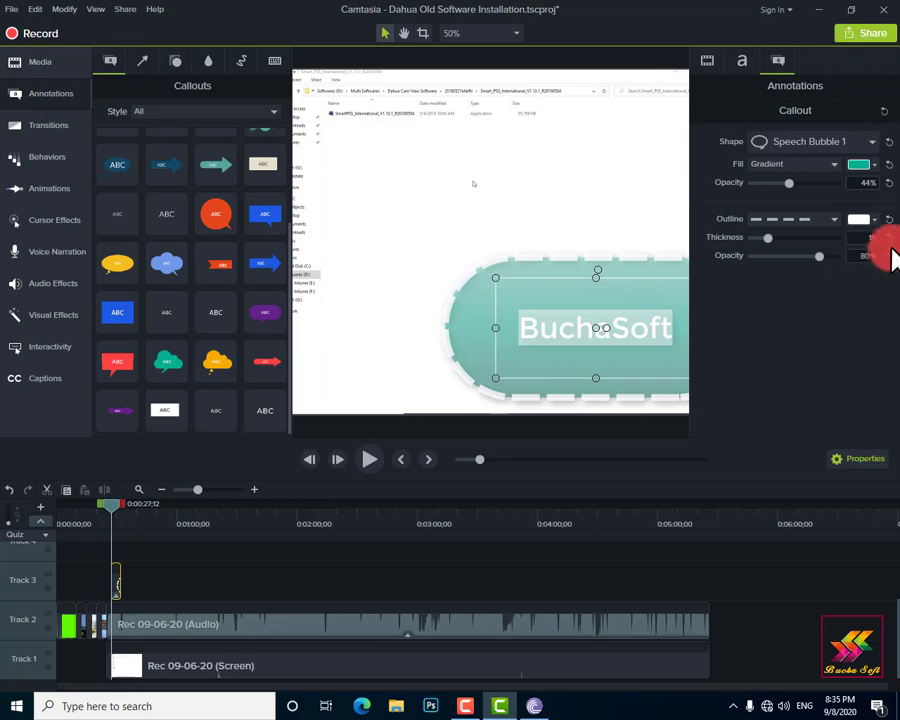
Step: Reduce the BuchaSoft callout text to font size 72
{"action": "left_click", "coordinate": [739, 66]}
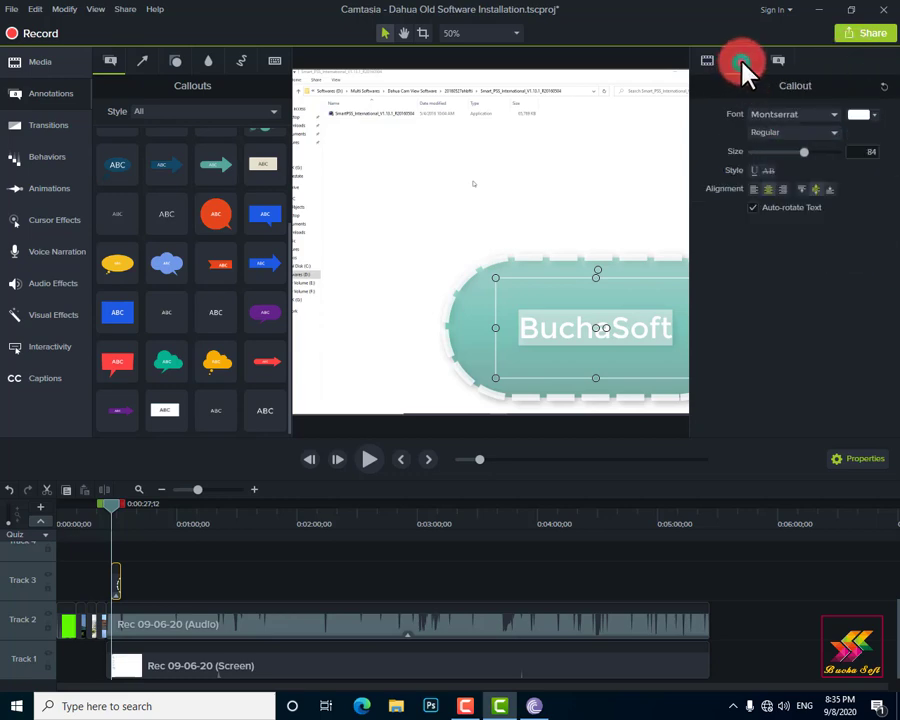
{"action": "mouse_move", "coordinate": [802, 152]}
{"action": "left_mouse_down"}
{"action": "mouse_move", "coordinate": [781, 153]}
{"action": "mouse_move", "coordinate": [798, 162]}
{"action": "left_mouse_up"}
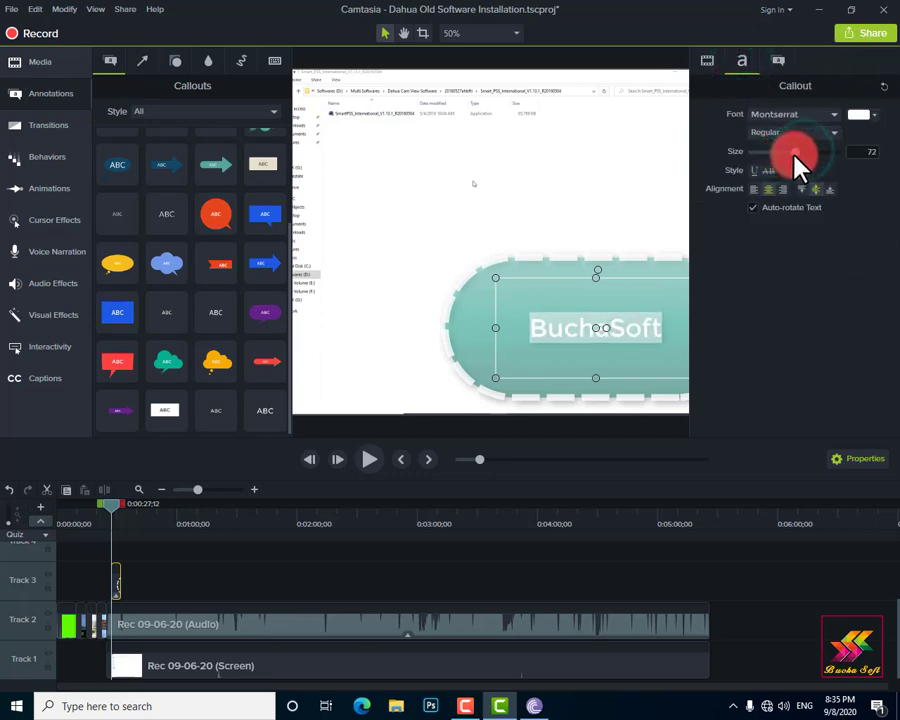
{"action": "left_click", "coordinate": [470, 302]}
{"action": "left_click", "coordinate": [741, 64]}
Step: Extend the BuchaSoft callout clip on Track 3 so it ends at about 0:00:40
{"action": "left_click_drag", "start_coordinate": [120, 578], "coordinate": [239, 571]}
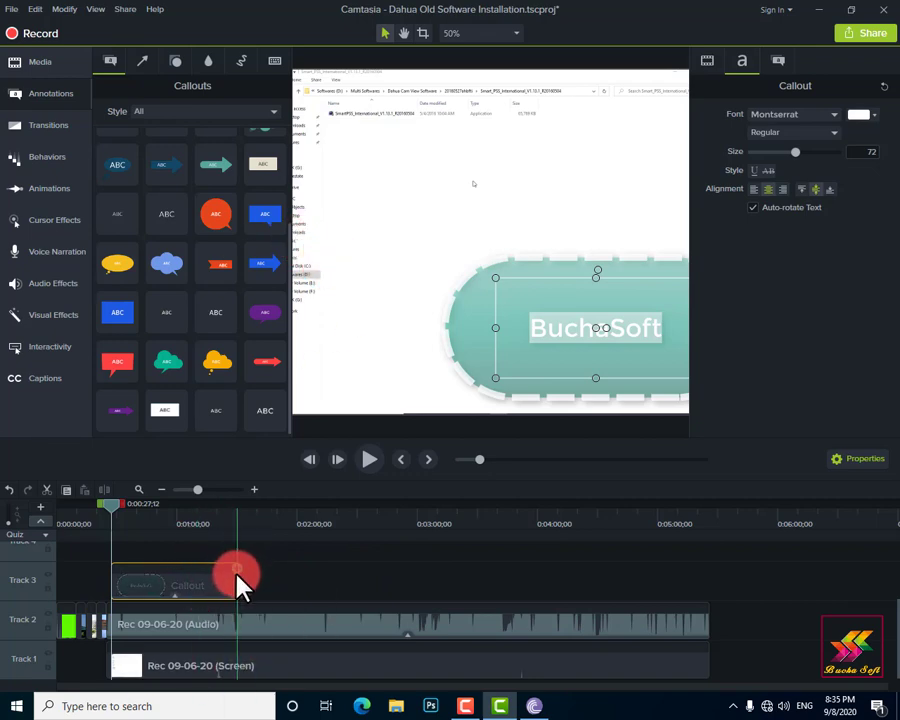
{"action": "left_click_drag", "start_coordinate": [237, 578], "coordinate": [136, 578]}
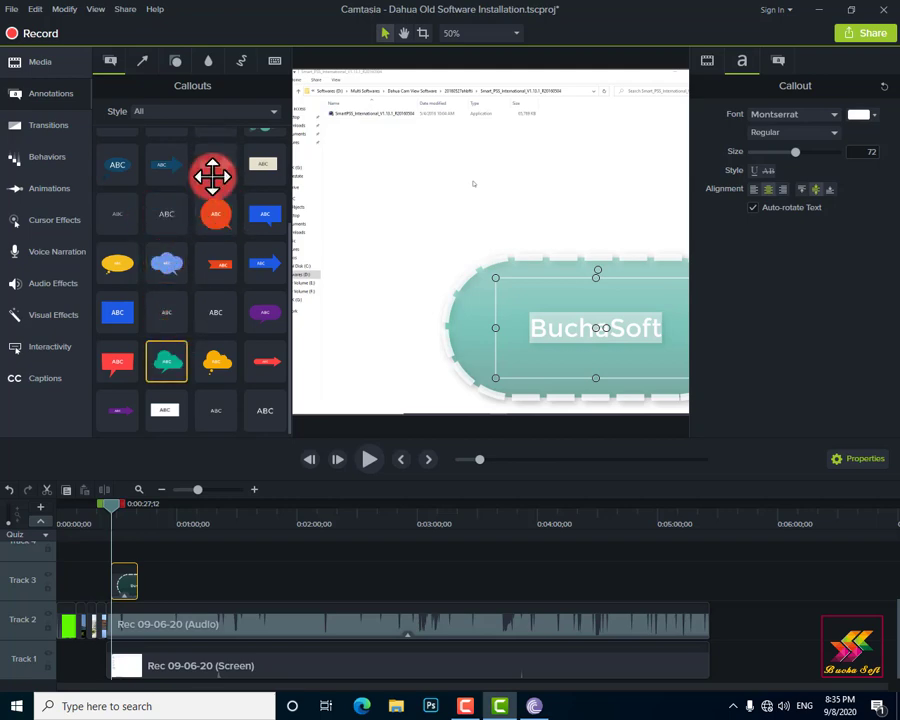
Step: Add the teal arrow callout to Track 3 at about 0:00:46;21 and place it in the lower middle of the canvas
{"action": "left_click_drag", "start_coordinate": [215, 165], "coordinate": [151, 598]}
{"action": "left_click_drag", "start_coordinate": [112, 510], "coordinate": [150, 518]}
{"action": "left_click", "coordinate": [552, 245]}
{"action": "left_click_drag", "start_coordinate": [552, 245], "coordinate": [538, 346]}
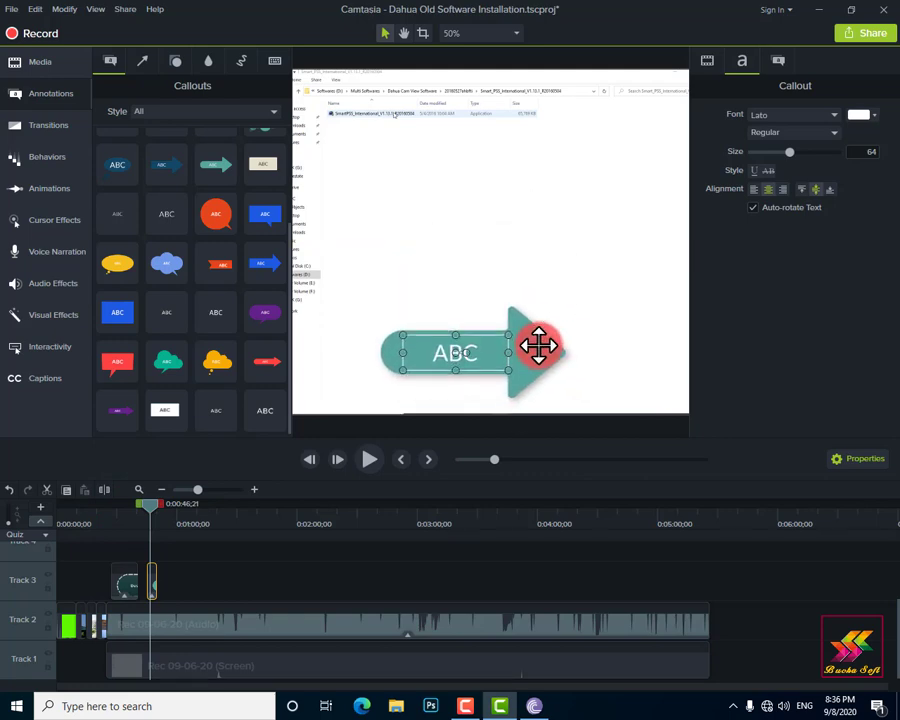
Step: Replace the teal arrow callout's placeholder text with "BuchaSoft"
{"action": "double_click", "coordinate": [482, 358]}
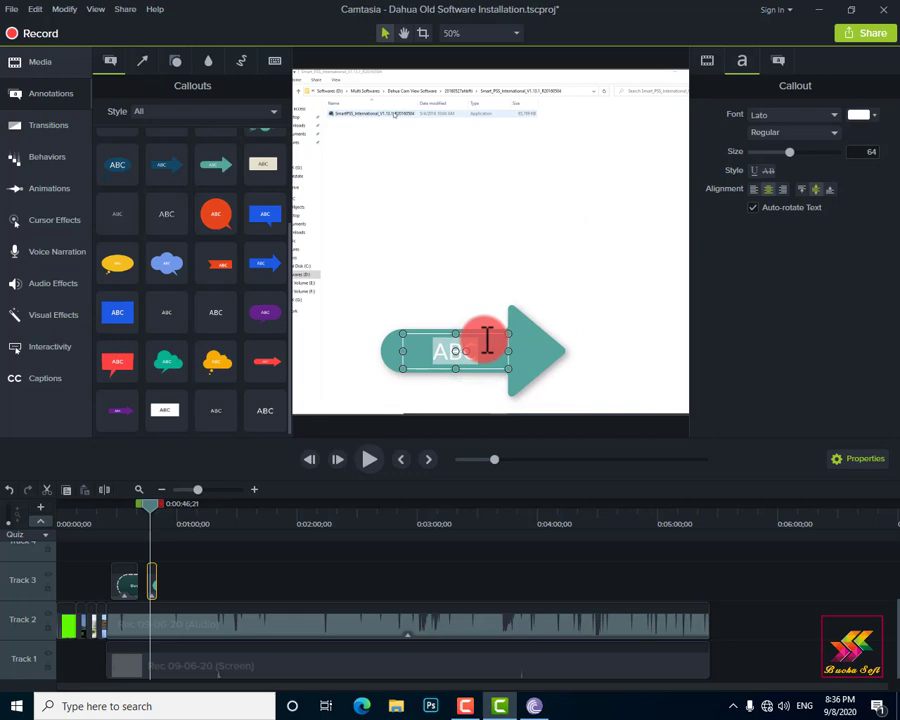
{"action": "key", "text": "BackSpace"}
{"action": "type", "text": "Buck"}
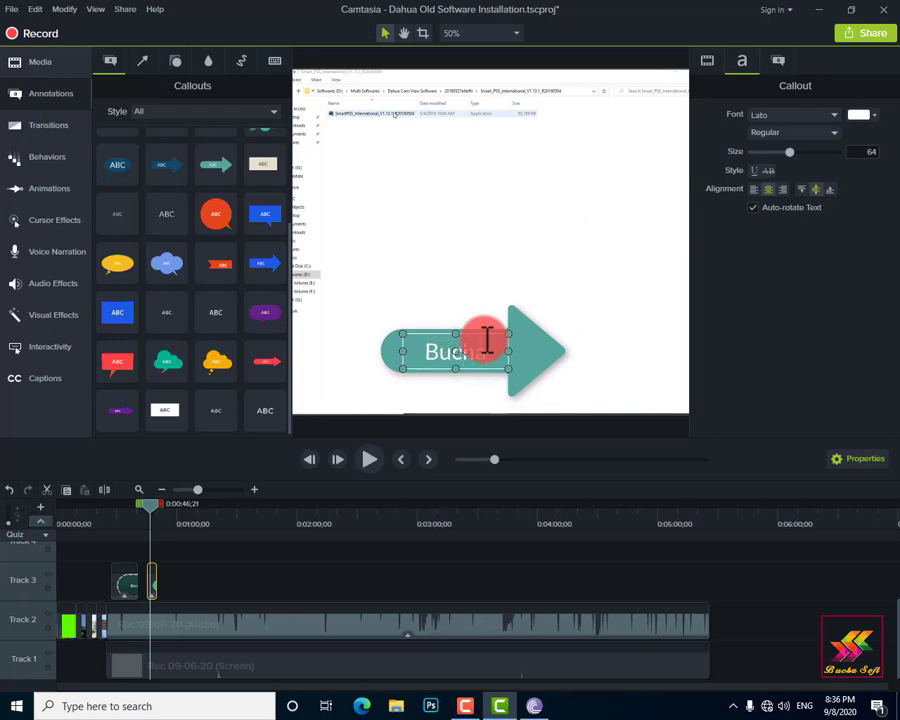
{"action": "type", "text": "aSoft"}
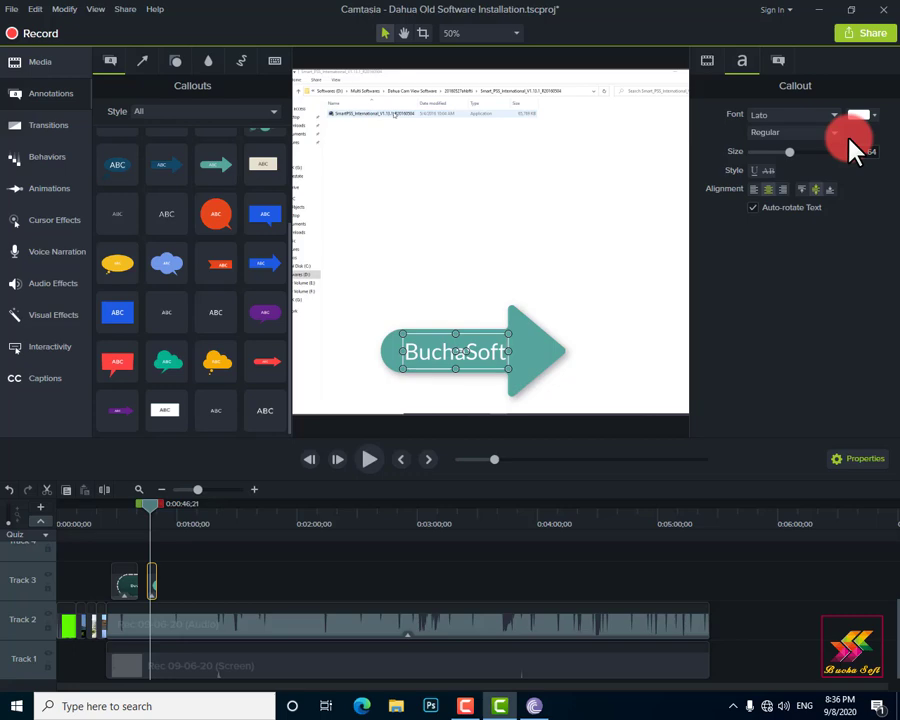
{"action": "left_click", "coordinate": [789, 151]}
Step: Fill the BuchaSoft arrow callout with purple and set its outline colour to red #DE1717
{"action": "double_click", "coordinate": [538, 357]}
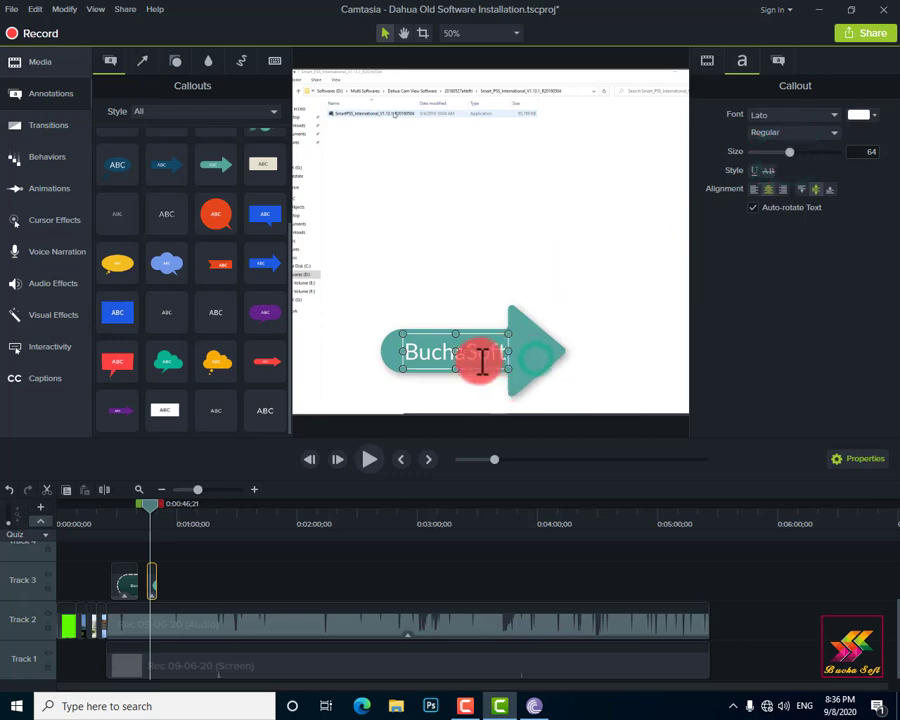
{"action": "left_click", "coordinate": [779, 61]}
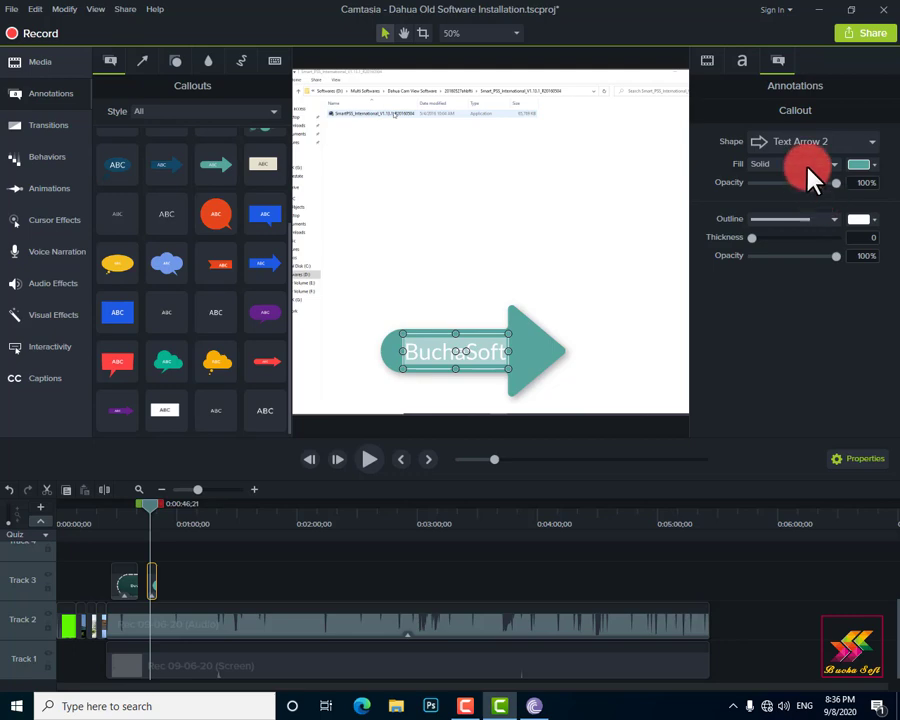
{"action": "left_click", "coordinate": [866, 166]}
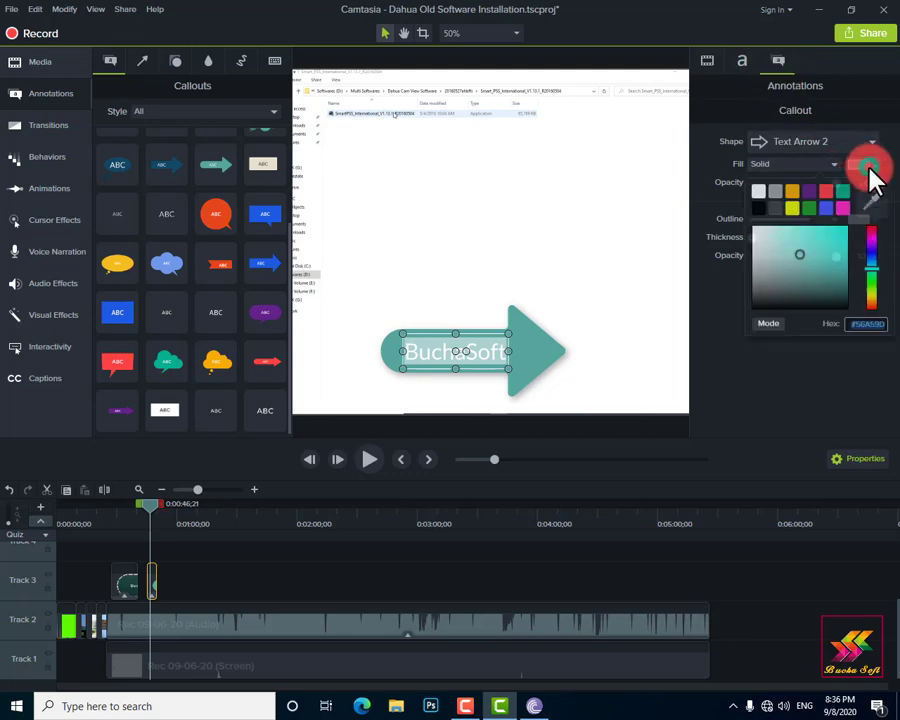
{"action": "left_click", "coordinate": [810, 196]}
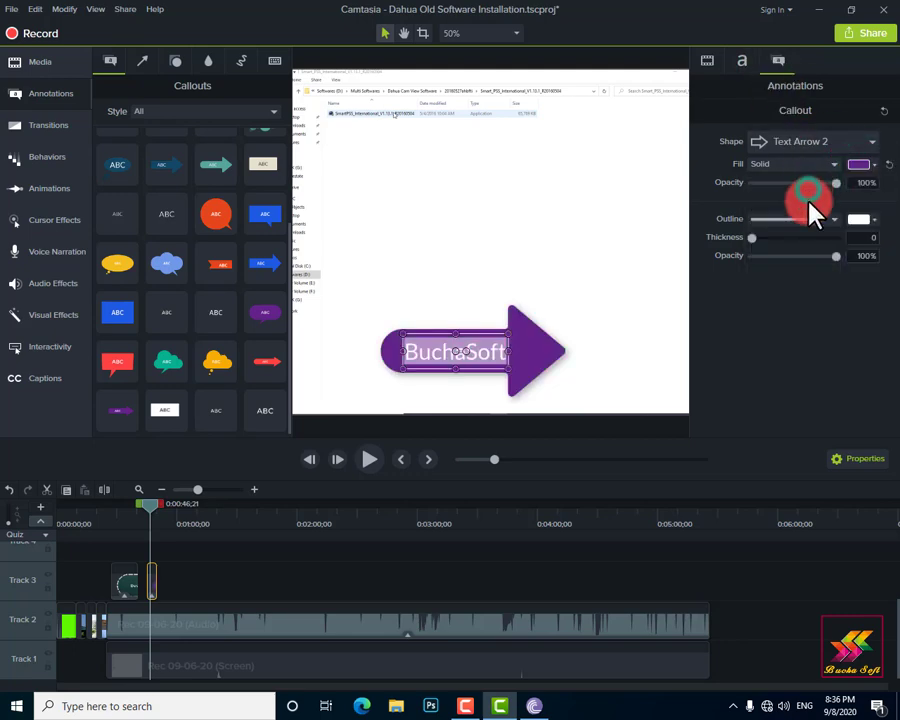
{"action": "left_click", "coordinate": [858, 219]}
{"action": "left_click", "coordinate": [840, 291]}
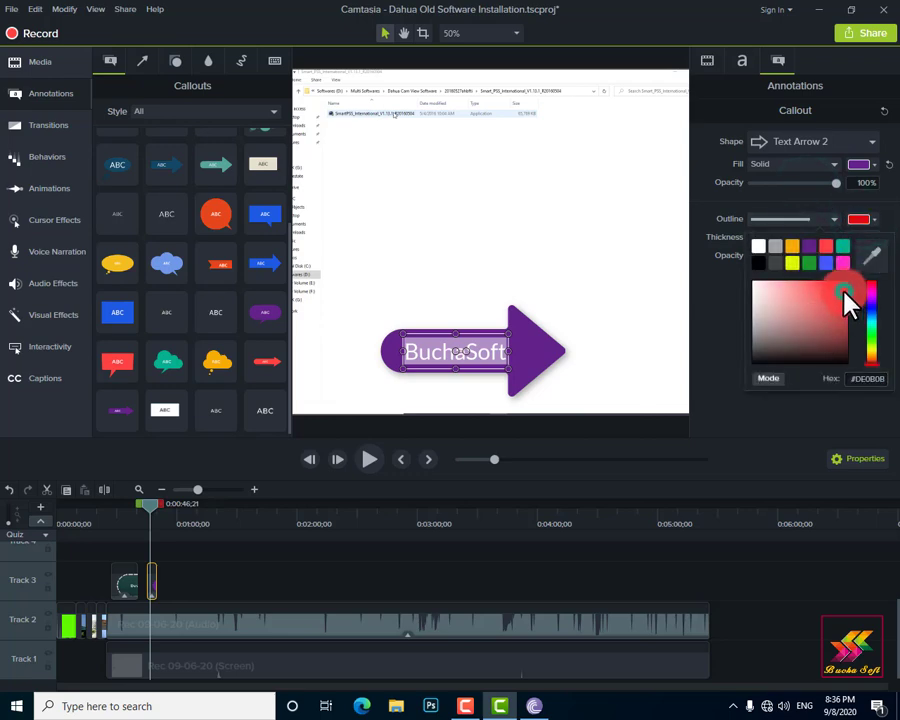
{"action": "left_click", "coordinate": [476, 334]}
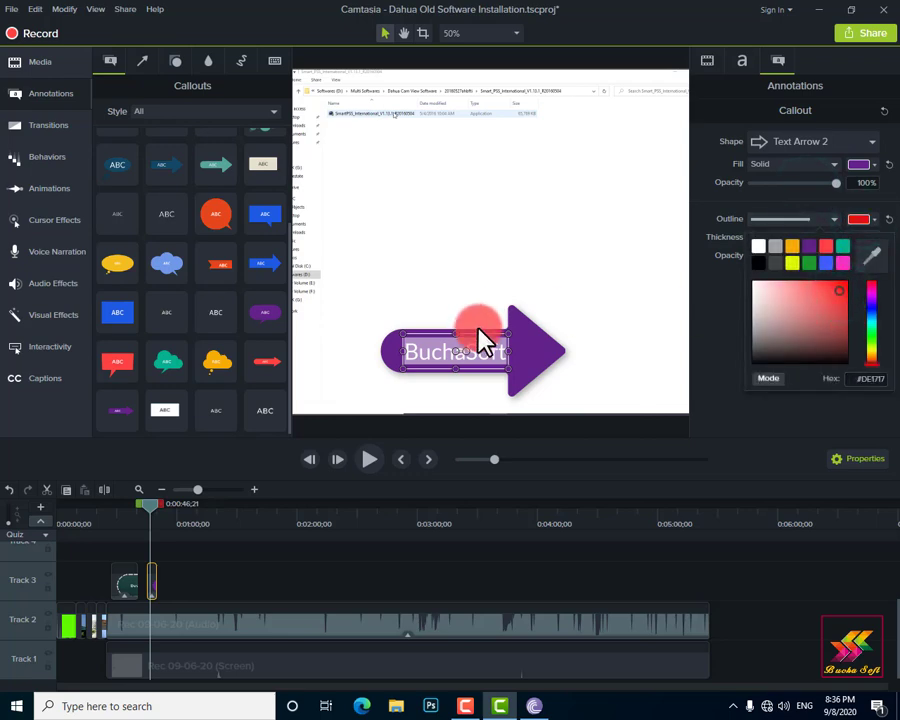
{"action": "left_click", "coordinate": [472, 354]}
{"action": "left_click", "coordinate": [797, 192]}
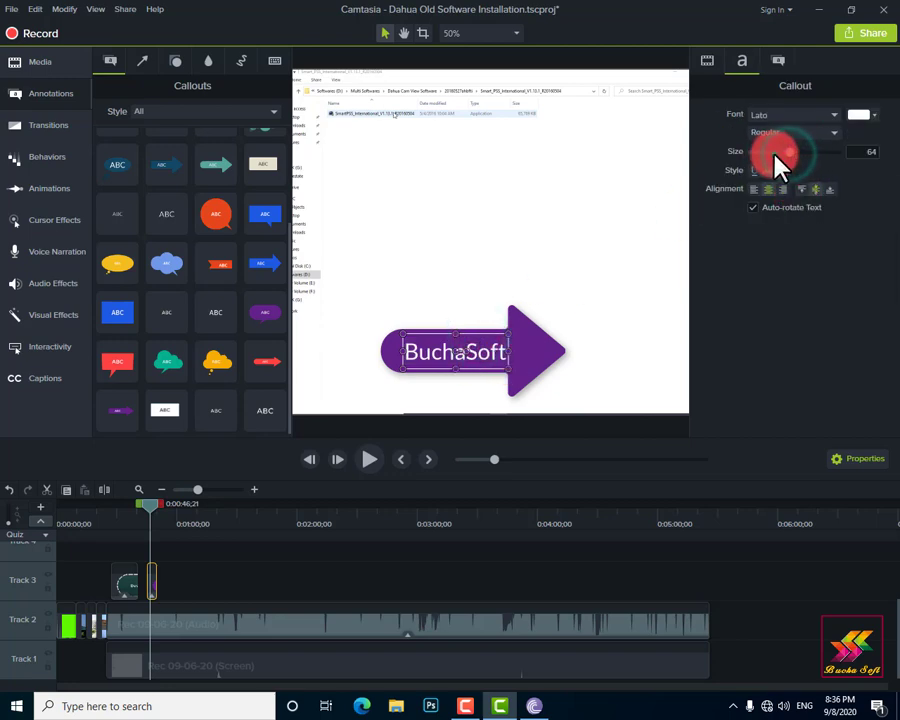
{"action": "double_click", "coordinate": [540, 352]}
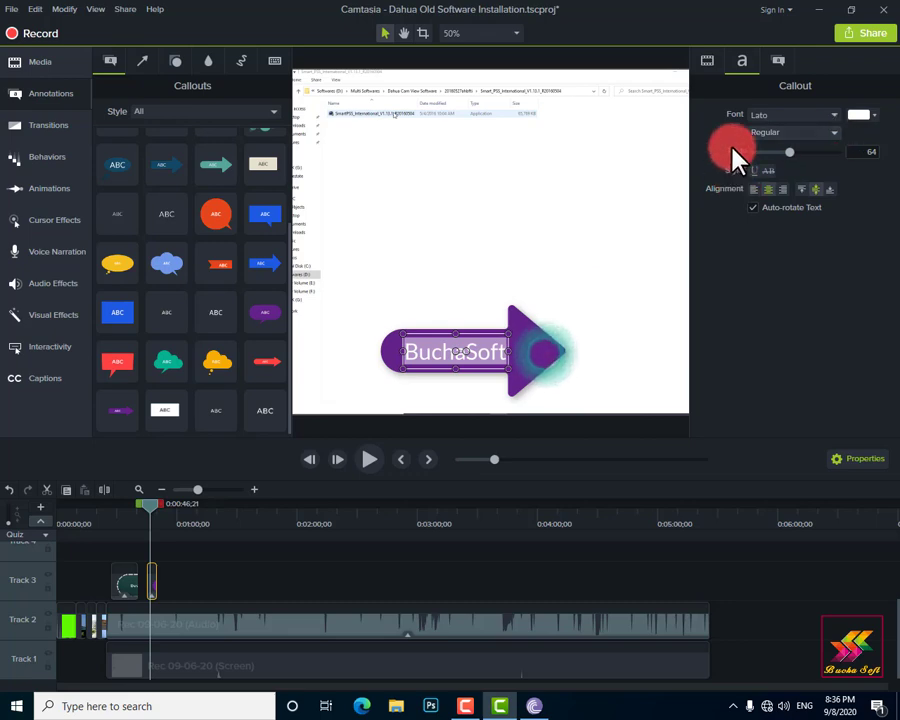
{"action": "left_click", "coordinate": [777, 61]}
{"action": "left_click", "coordinate": [745, 61]}
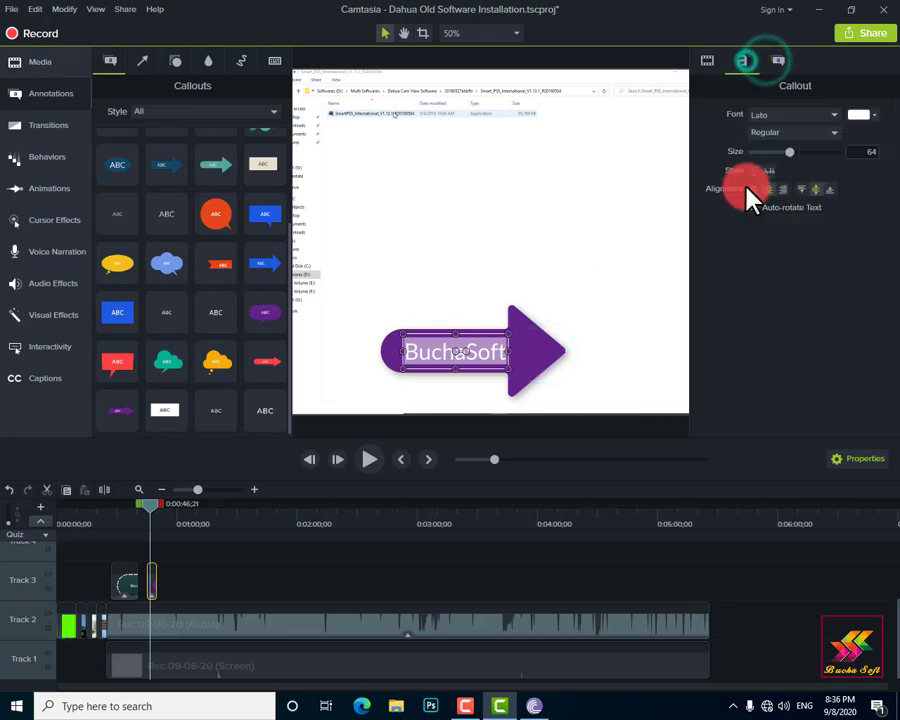
Step: Extend the purple arrow callout clip on Track 3 so it ends at about 0:02:01
{"action": "left_click", "coordinate": [737, 303]}
{"action": "left_click", "coordinate": [562, 343]}
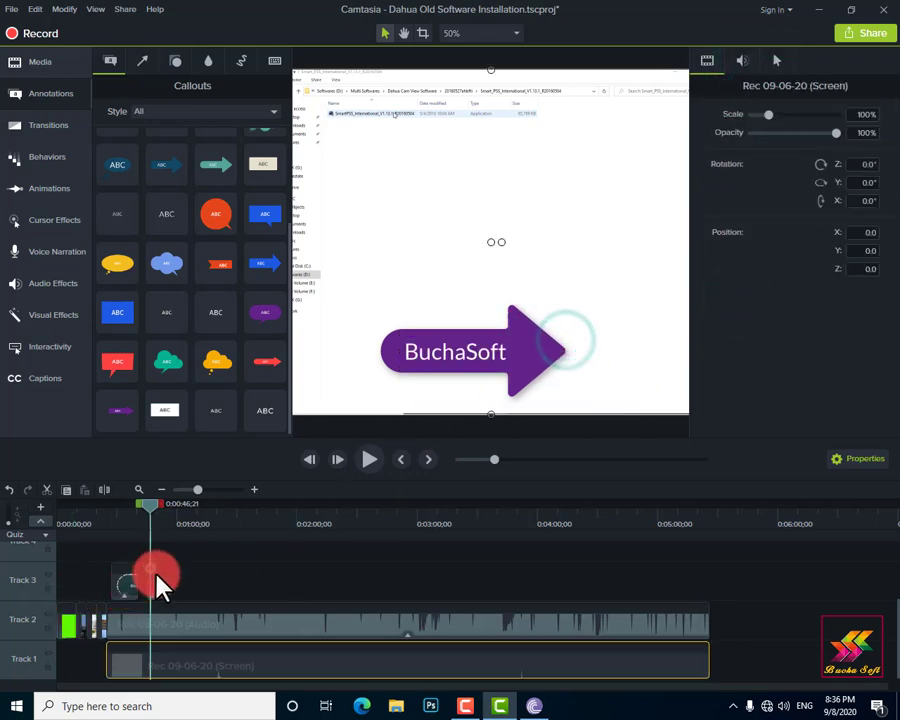
{"action": "mouse_move", "coordinate": [155, 582]}
{"action": "left_mouse_down"}
{"action": "mouse_move", "coordinate": [322, 585]}
{"action": "mouse_move", "coordinate": [300, 584]}
{"action": "left_mouse_up"}
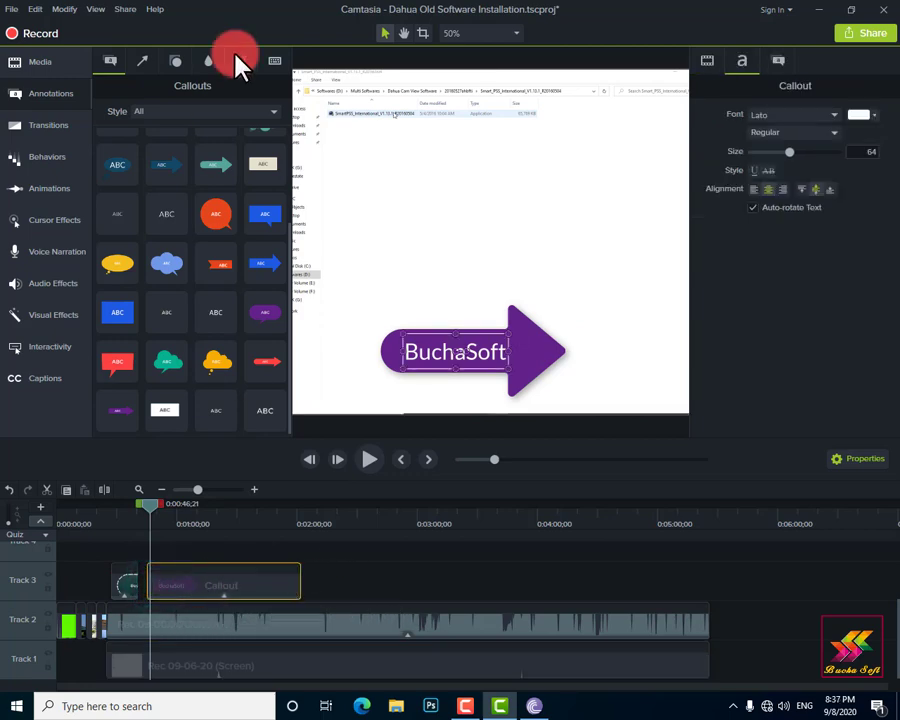
{"action": "left_click", "coordinate": [141, 60]}
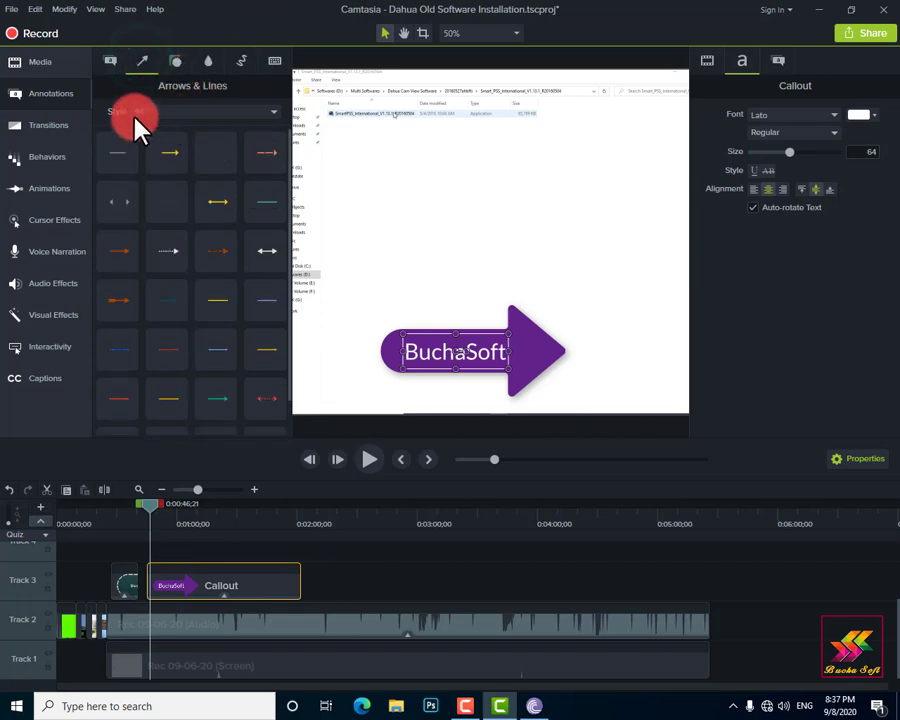
{"action": "left_click", "coordinate": [140, 111]}
{"action": "left_click", "coordinate": [174, 62]}
{"action": "left_click", "coordinate": [176, 60]}
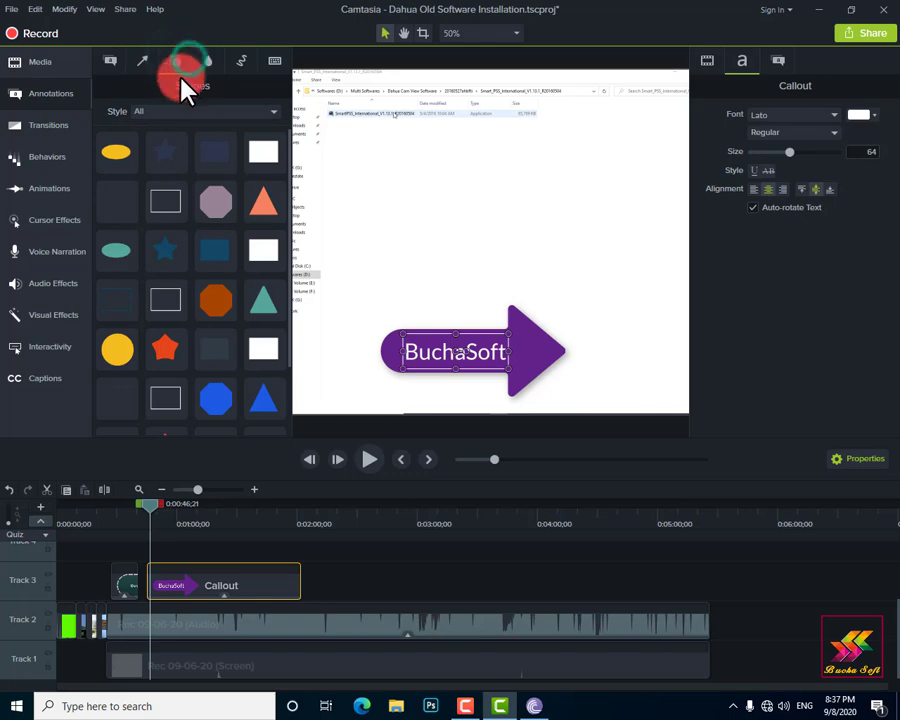
Step: Add a Spotlight annotation at 0:02:07;13 and resize it on the canvas to cover the whole SmartPSS installer window
{"action": "left_click", "coordinate": [212, 64]}
{"action": "left_click", "coordinate": [161, 136]}
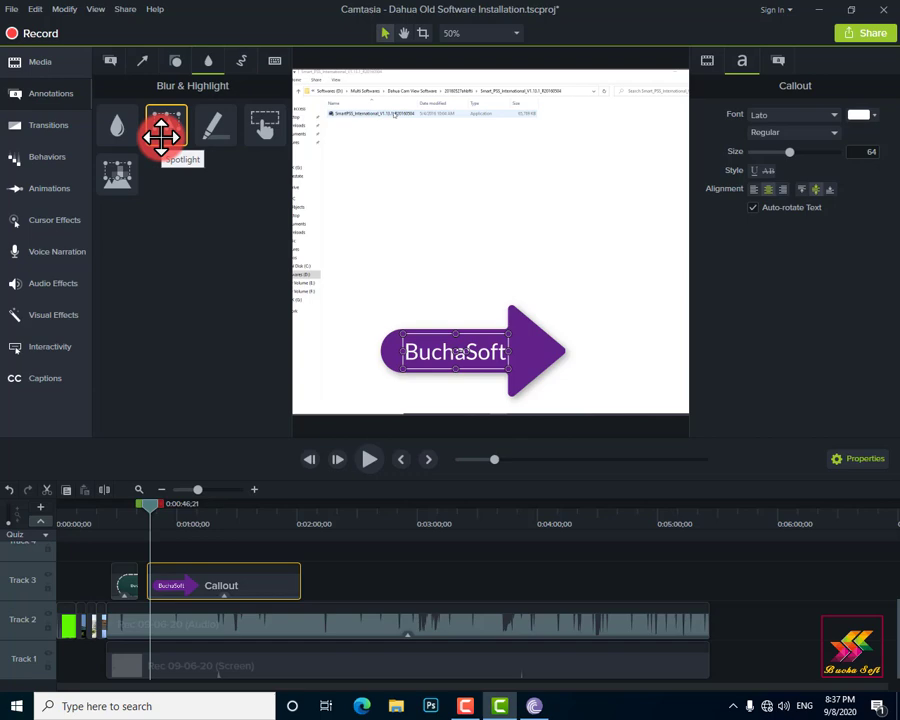
{"action": "left_click_drag", "start_coordinate": [161, 136], "coordinate": [137, 104]}
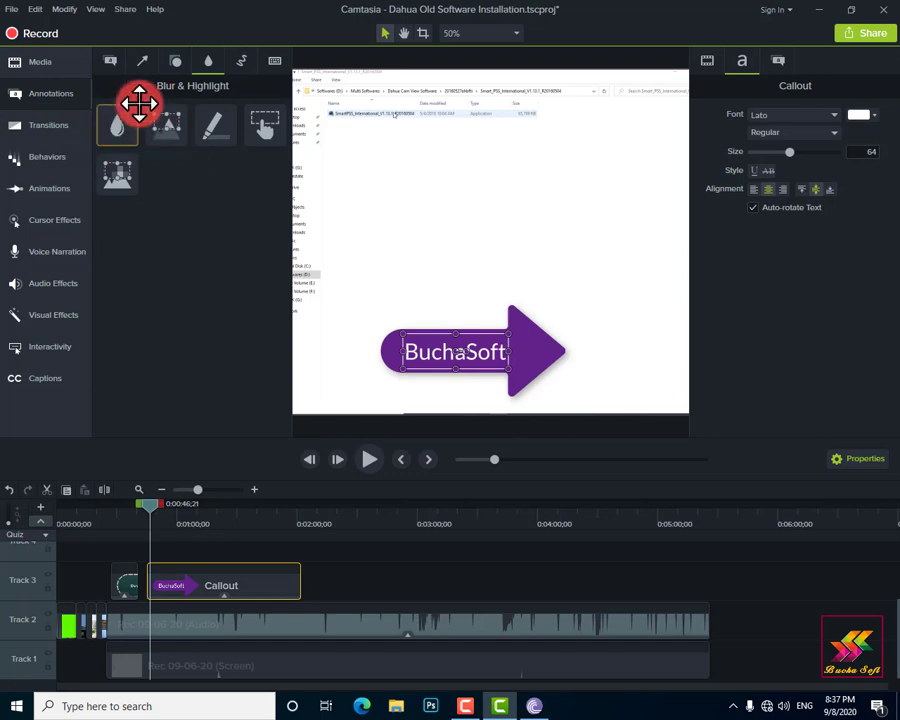
{"action": "left_click", "coordinate": [268, 588]}
{"action": "left_click_drag", "start_coordinate": [152, 505], "coordinate": [313, 508]}
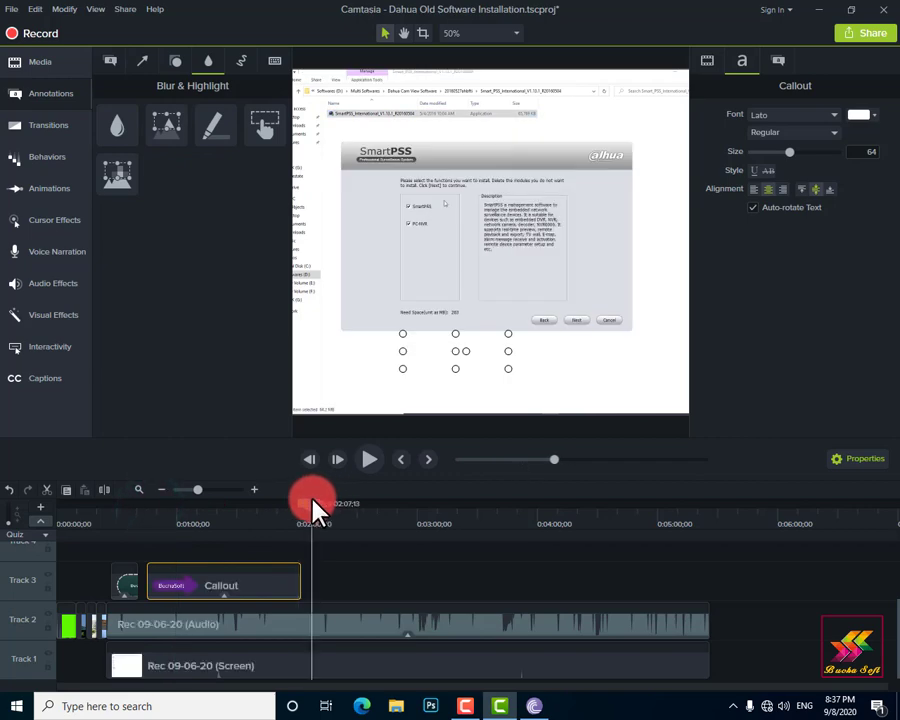
{"action": "left_click", "coordinate": [167, 145]}
{"action": "left_click_drag", "start_coordinate": [541, 118], "coordinate": [551, 155]}
{"action": "mouse_move", "coordinate": [557, 165]}
{"action": "left_mouse_down"}
{"action": "mouse_move", "coordinate": [277, 181]}
{"action": "mouse_move", "coordinate": [171, 120]}
{"action": "mouse_move", "coordinate": [305, 185]}
{"action": "mouse_move", "coordinate": [450, 215]}
{"action": "mouse_move", "coordinate": [401, 188]}
{"action": "left_mouse_up"}
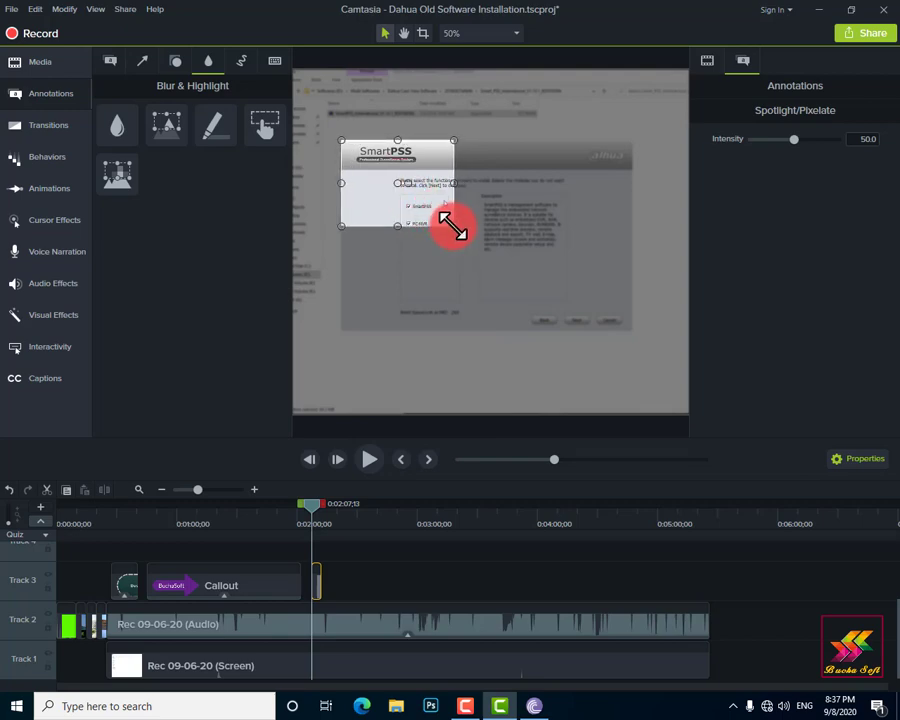
{"action": "mouse_move", "coordinate": [454, 227]}
{"action": "left_mouse_down"}
{"action": "mouse_move", "coordinate": [655, 342]}
{"action": "mouse_move", "coordinate": [641, 342]}
{"action": "left_mouse_up"}
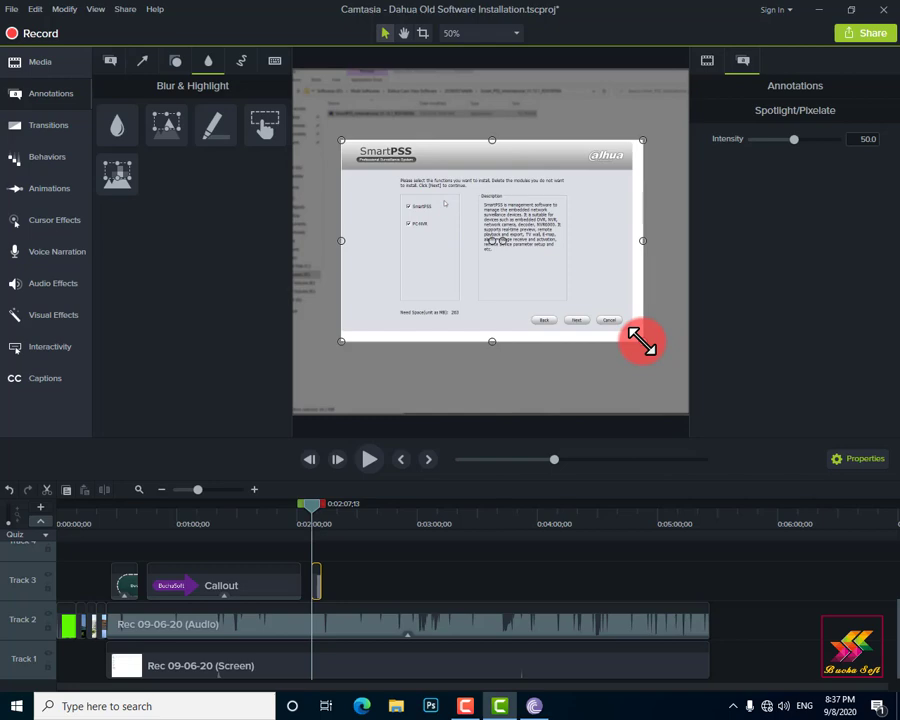
Step: Extend the Spotlight clip on Track 3 to about 0:03:39;22 and scrub through it to check the effect
{"action": "left_click", "coordinate": [318, 585]}
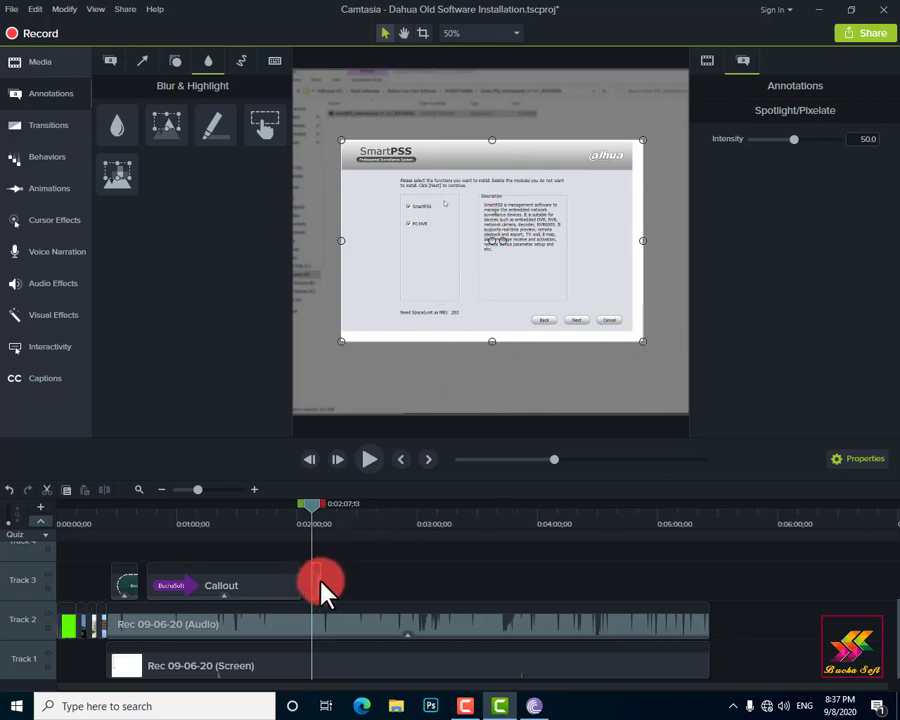
{"action": "left_click_drag", "start_coordinate": [312, 508], "coordinate": [497, 514]}
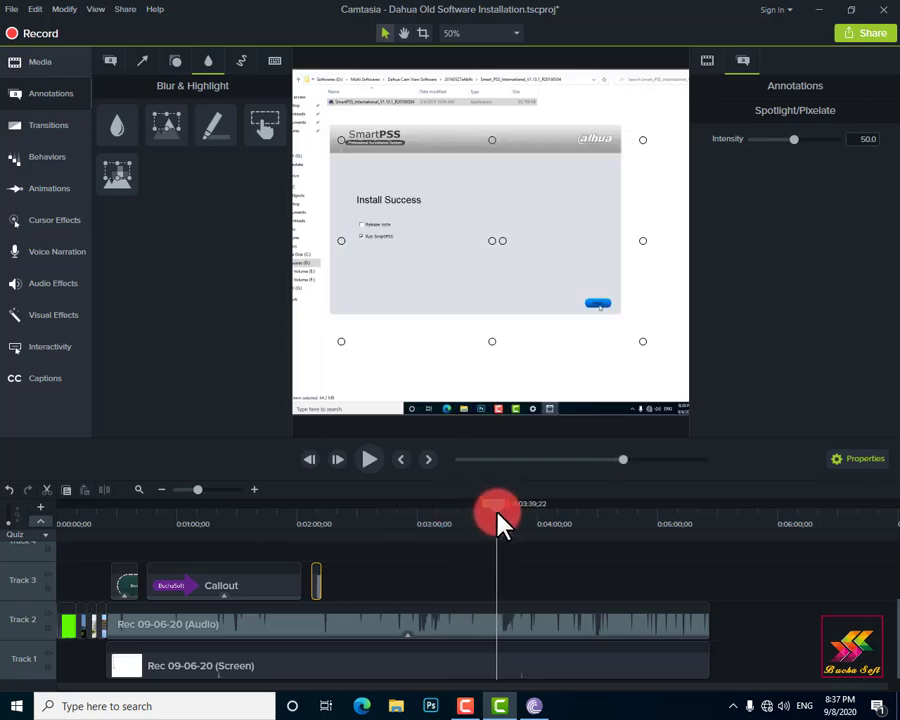
{"action": "left_click_drag", "start_coordinate": [321, 583], "coordinate": [494, 590]}
{"action": "left_click_drag", "start_coordinate": [493, 510], "coordinate": [409, 518]}
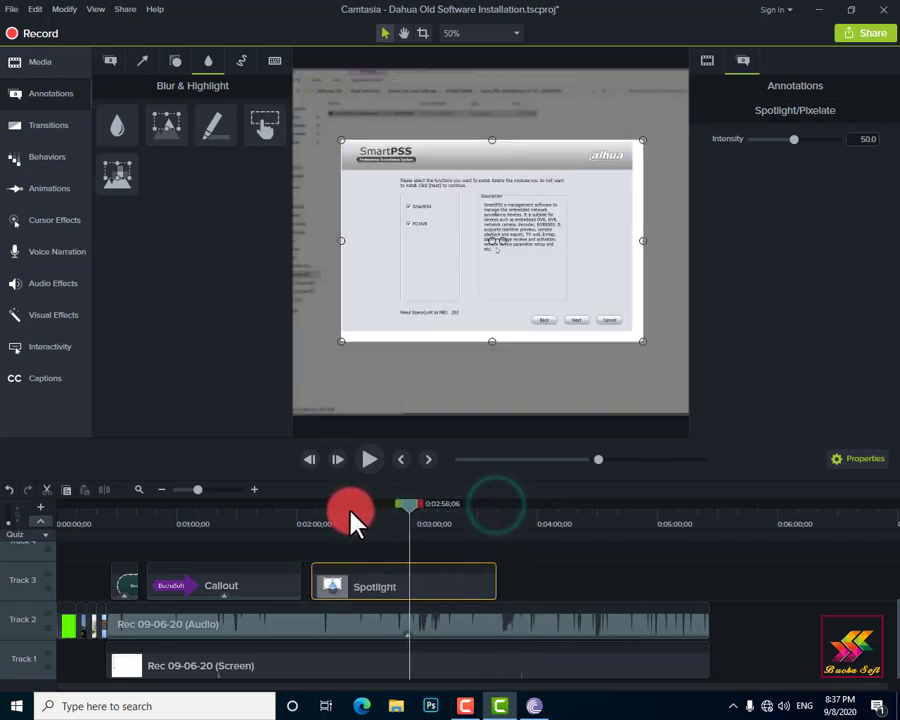
{"action": "left_click_drag", "start_coordinate": [350, 511], "coordinate": [500, 512]}
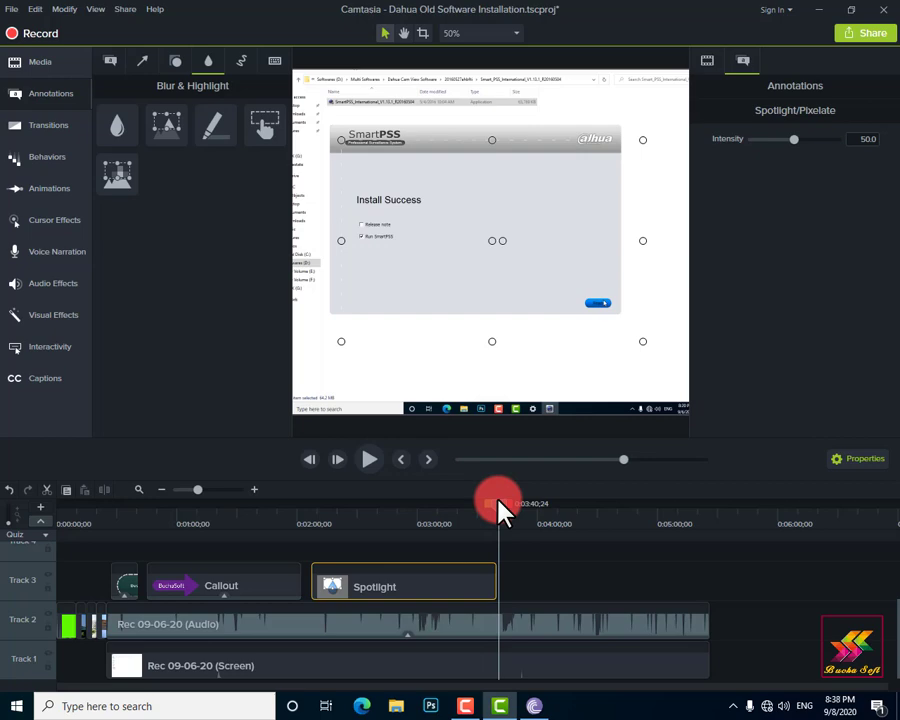
{"action": "left_click_drag", "start_coordinate": [500, 512], "coordinate": [340, 505]}
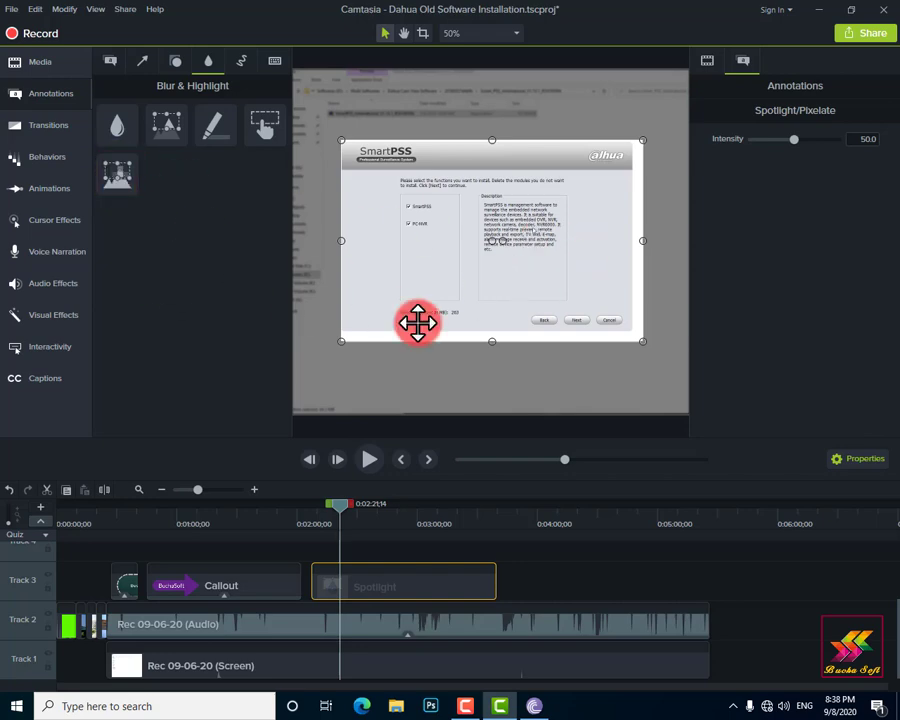
Step: Add the Sketch Motion star to the middle of the canvas at 0:03:40;13 and play back its drawing animation
{"action": "left_click", "coordinate": [238, 64]}
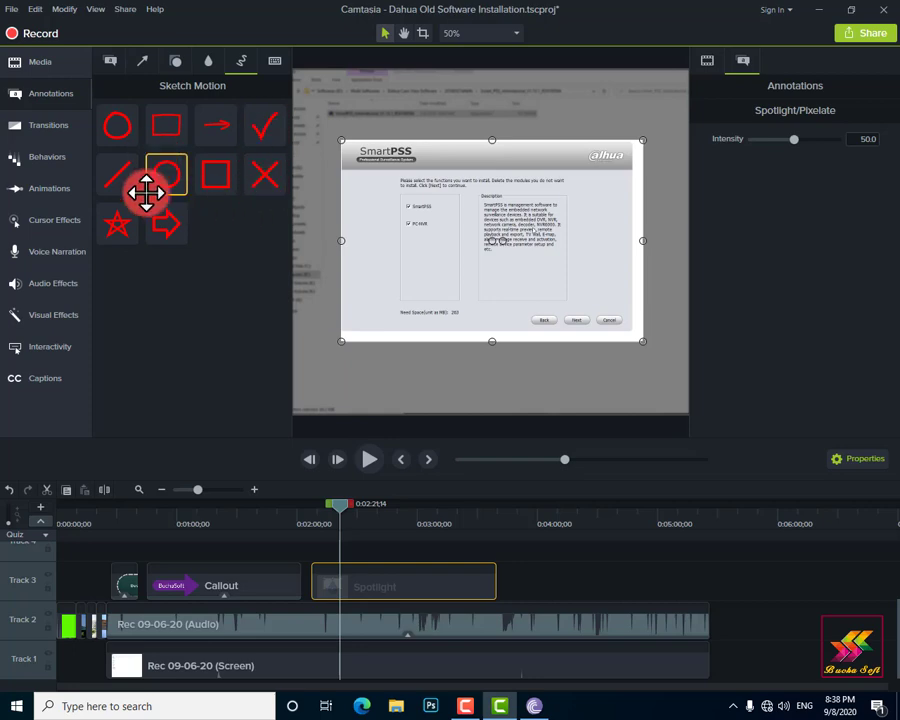
{"action": "mouse_move", "coordinate": [207, 91]}
{"action": "left_mouse_down"}
{"action": "mouse_move", "coordinate": [380, 320]}
{"action": "mouse_move", "coordinate": [405, 527]}
{"action": "left_mouse_up"}
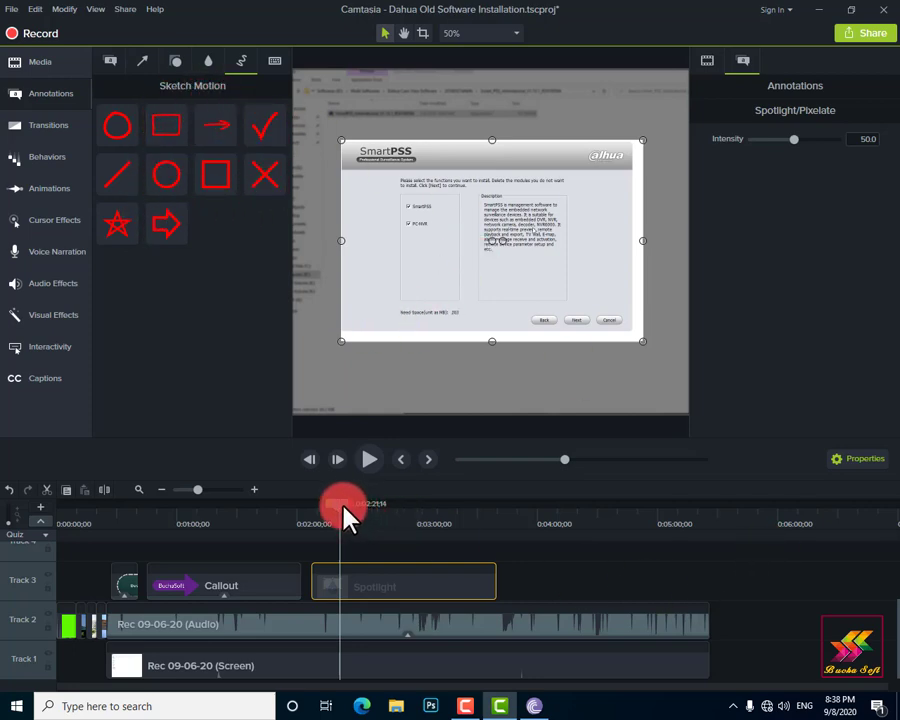
{"action": "left_click", "coordinate": [508, 524]}
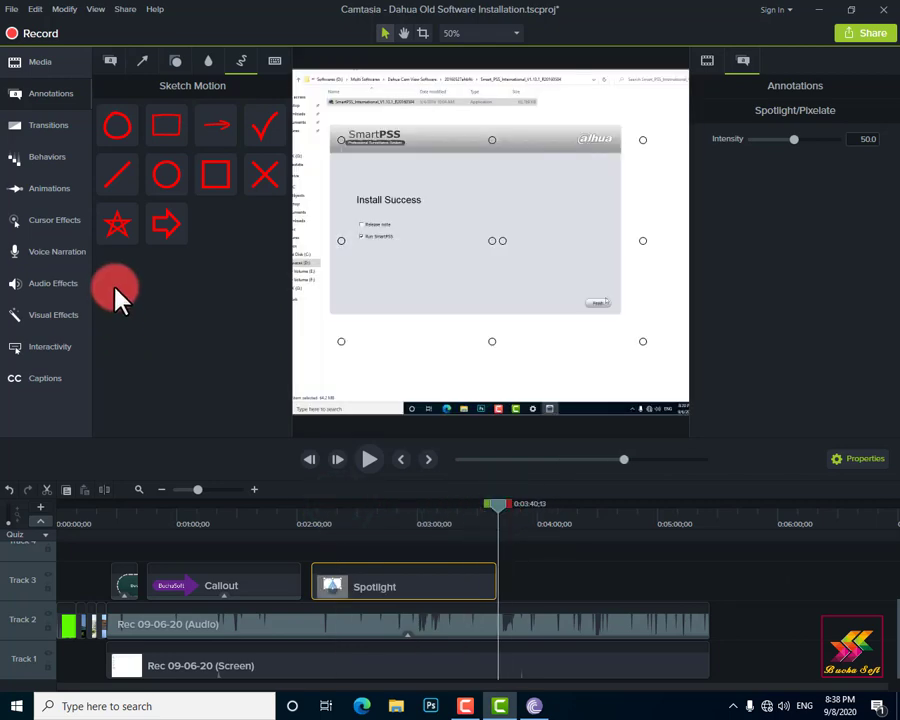
{"action": "mouse_move", "coordinate": [117, 222]}
{"action": "left_mouse_down"}
{"action": "mouse_move", "coordinate": [342, 410]}
{"action": "mouse_move", "coordinate": [512, 573]}
{"action": "mouse_move", "coordinate": [512, 590]}
{"action": "mouse_move", "coordinate": [400, 428]}
{"action": "mouse_move", "coordinate": [521, 290]}
{"action": "left_mouse_up"}
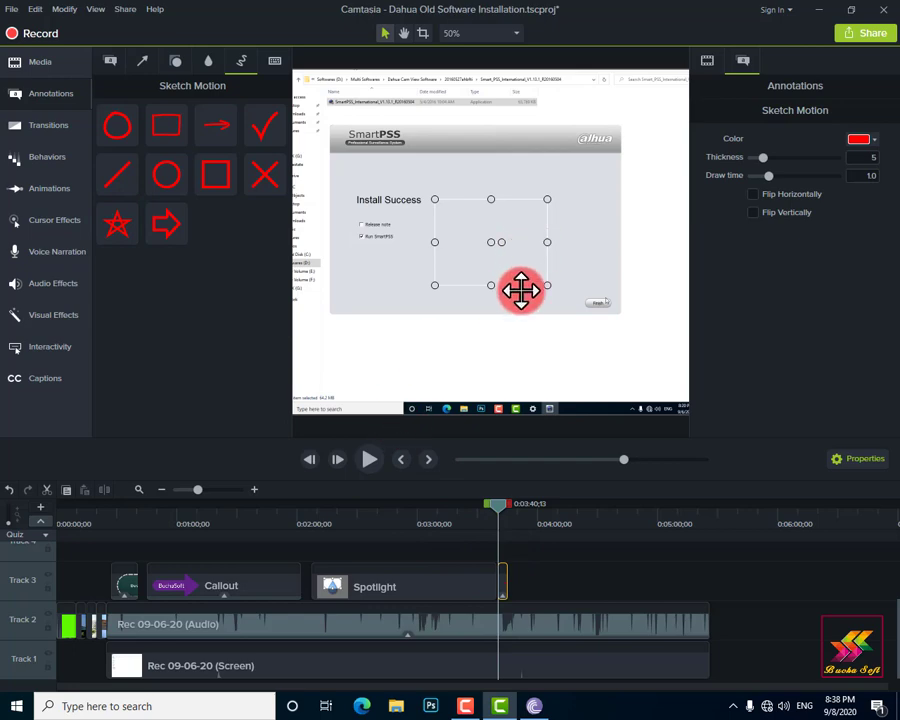
{"action": "left_click", "coordinate": [371, 459]}
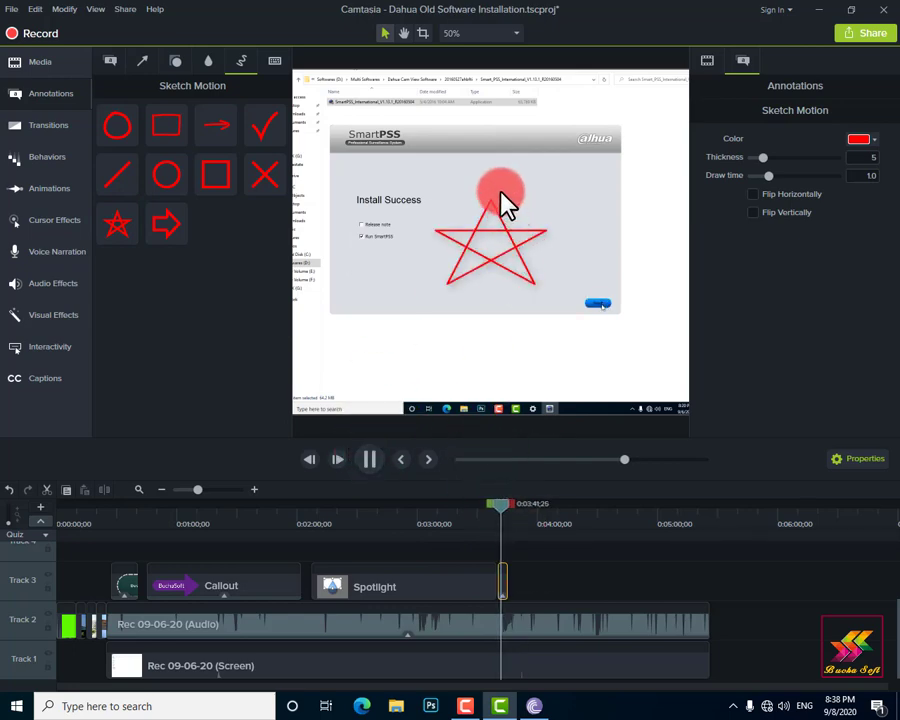
{"action": "left_click", "coordinate": [372, 462]}
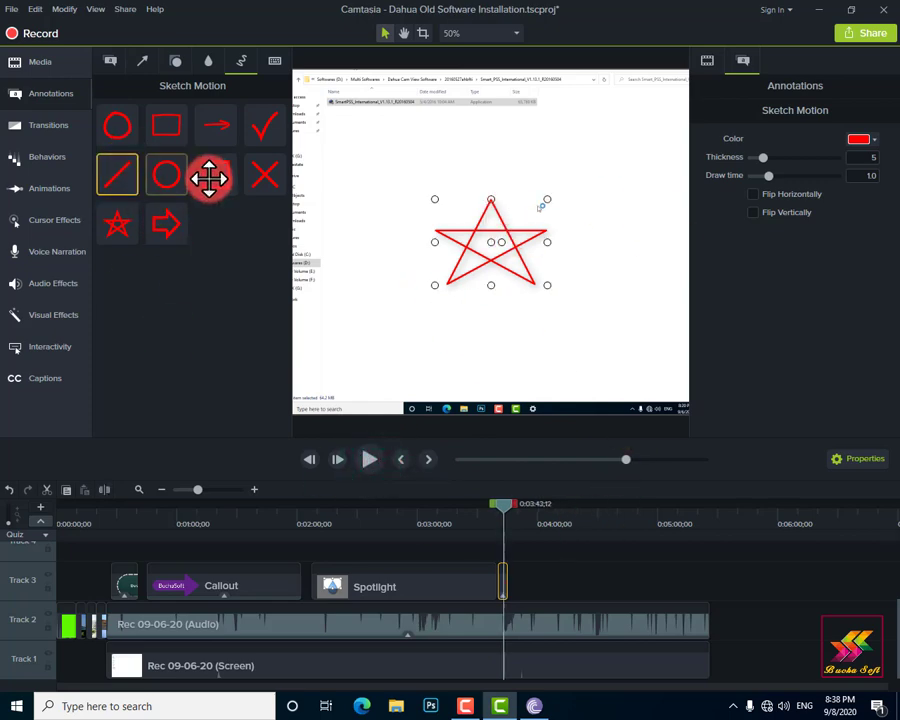
Step: Add the Sketch Motion square after the star on Track 3, extended to about 0:04:15, and play it back
{"action": "mouse_move", "coordinate": [207, 175]}
{"action": "left_mouse_down"}
{"action": "mouse_move", "coordinate": [547, 563]}
{"action": "mouse_move", "coordinate": [512, 590]}
{"action": "mouse_move", "coordinate": [577, 585]}
{"action": "left_mouse_up"}
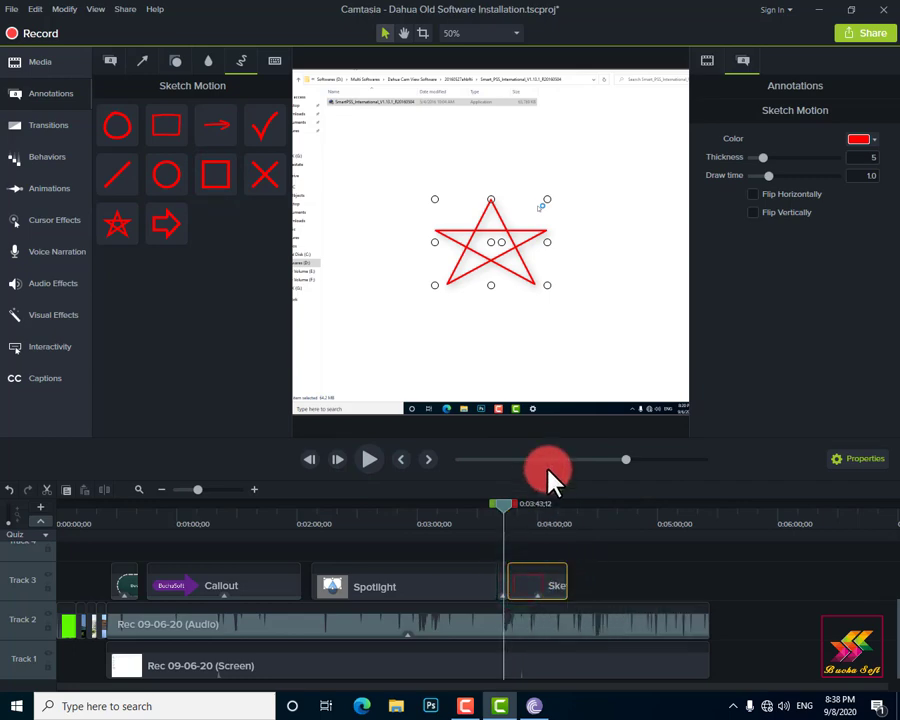
{"action": "left_click", "coordinate": [370, 462]}
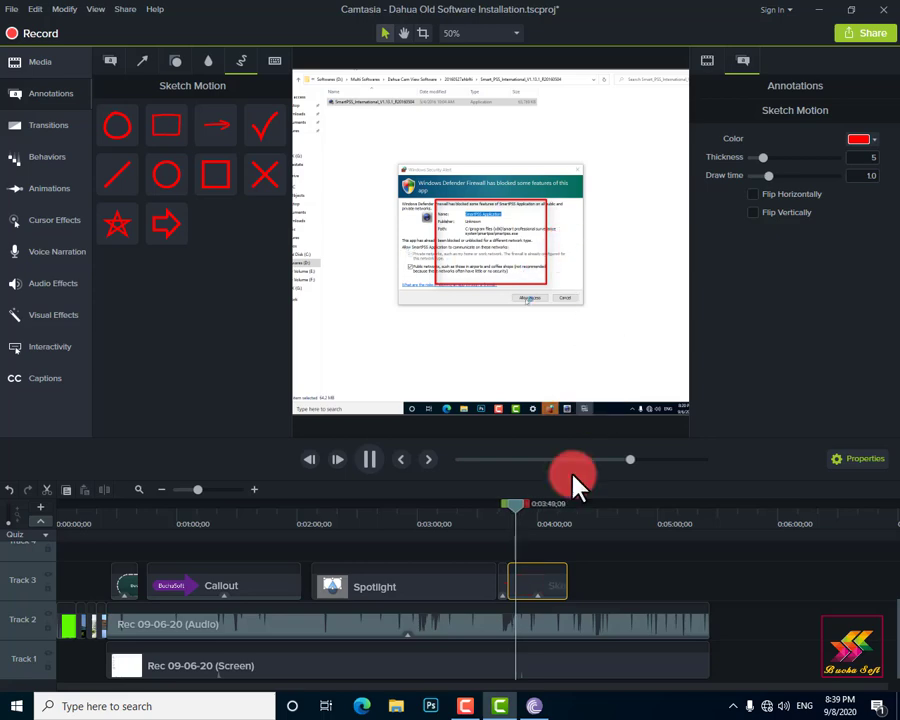
{"action": "left_click", "coordinate": [367, 466]}
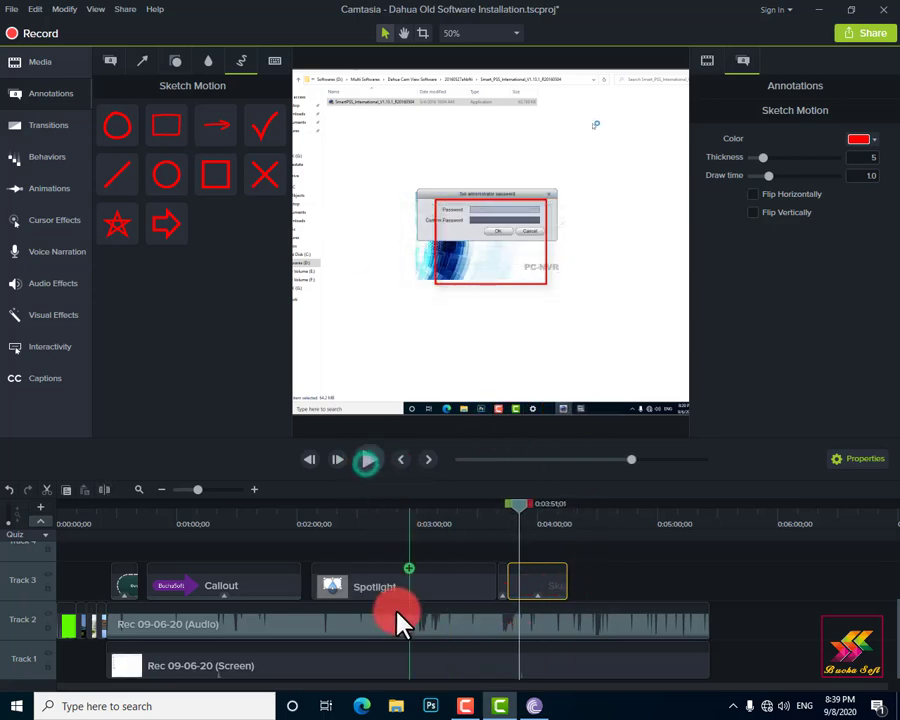
Step: Lower the system speaker volume to about one third
{"action": "left_click", "coordinate": [786, 706]}
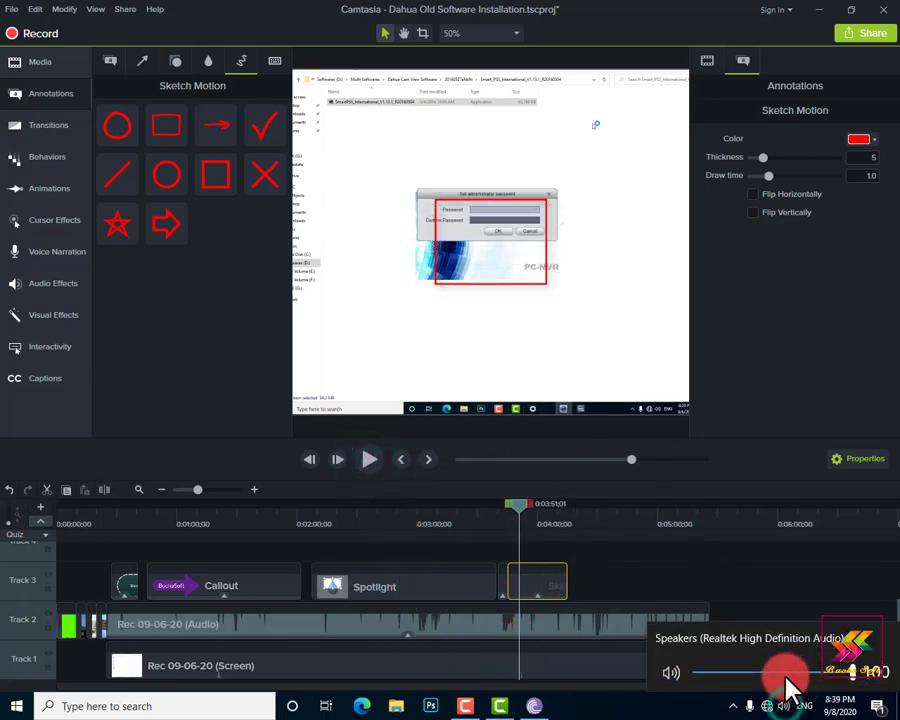
{"action": "left_click_drag", "start_coordinate": [785, 673], "coordinate": [747, 673]}
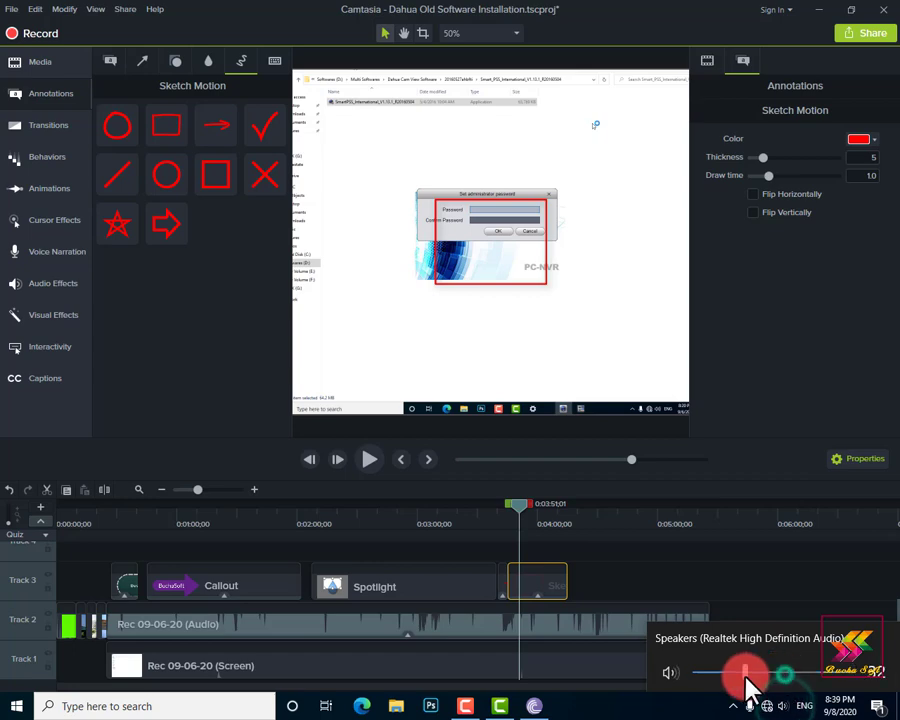
{"action": "left_click", "coordinate": [445, 482]}
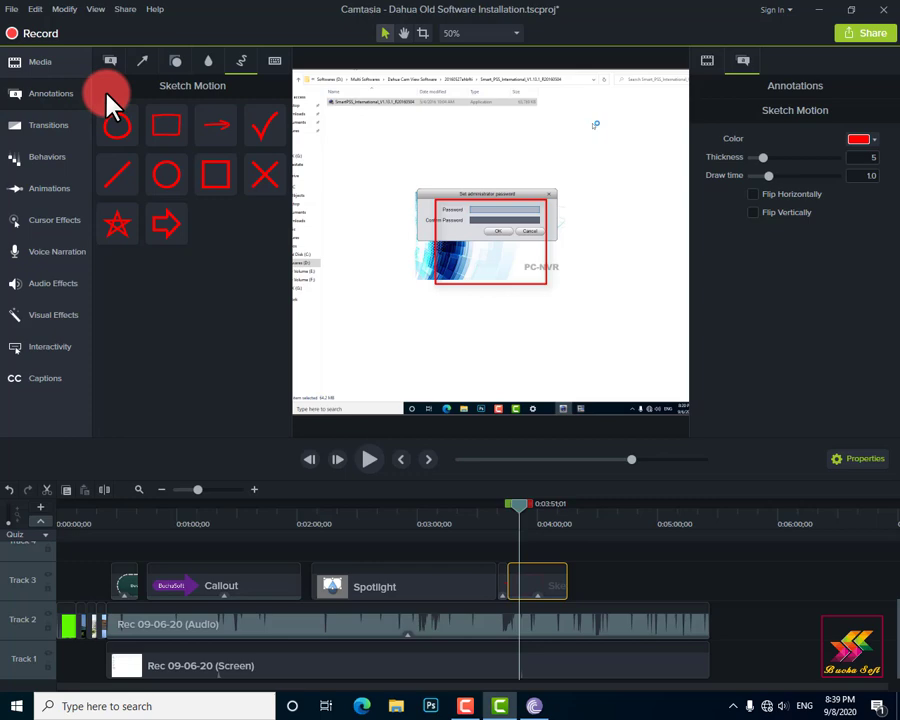
Step: Add the Circle stretch transition to the first DHA gate photo, right after the green intro clip on Track 2
{"action": "left_click", "coordinate": [38, 128]}
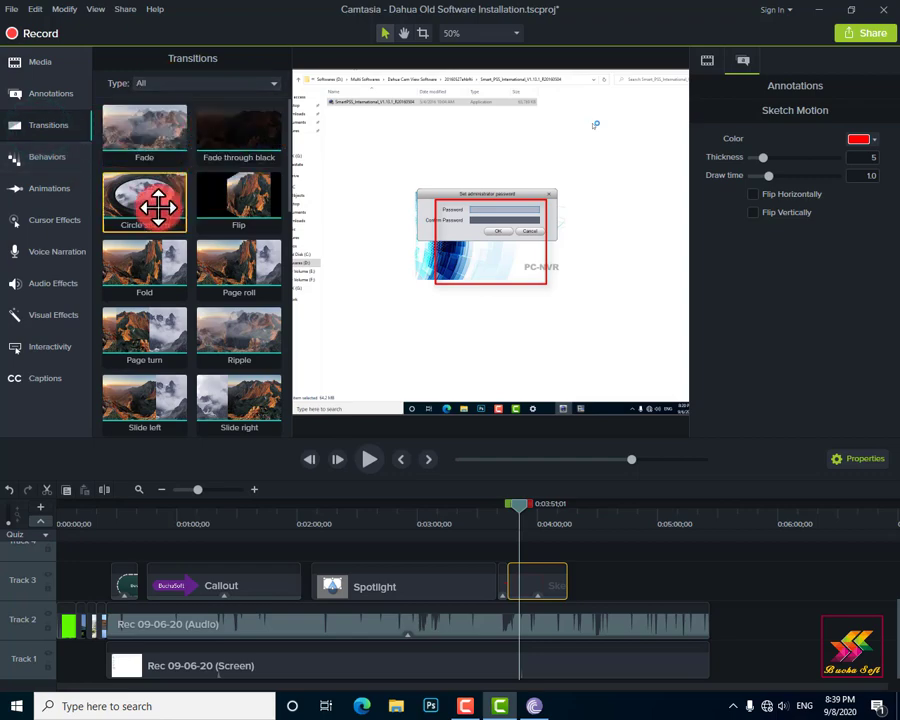
{"action": "scroll", "coordinate": [182, 275], "scroll_direction": "down", "scroll_amount": 10}
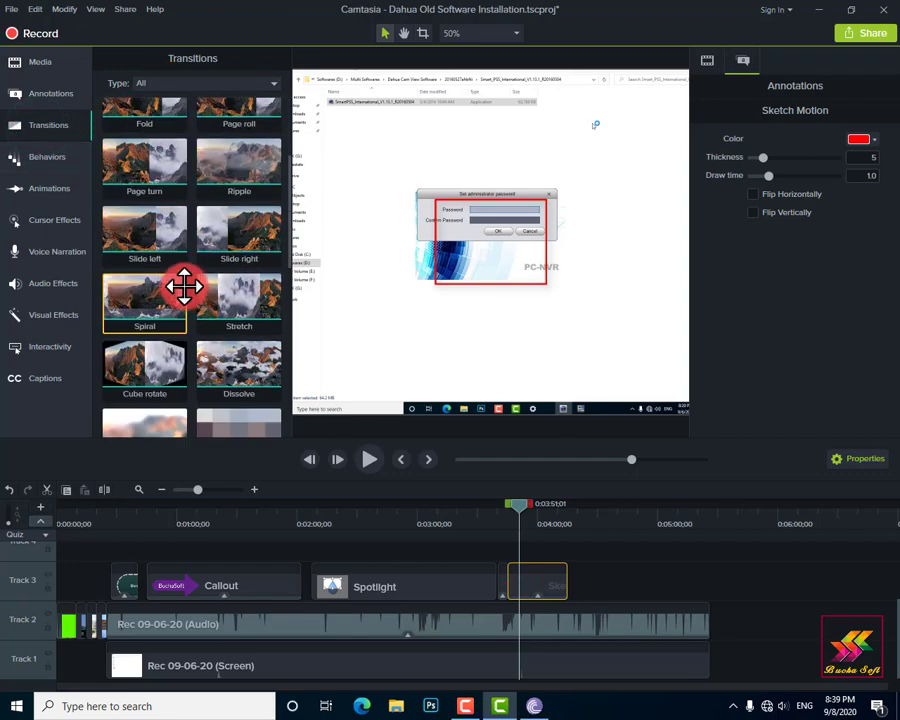
{"action": "scroll", "coordinate": [172, 314], "scroll_direction": "up", "scroll_amount": 10}
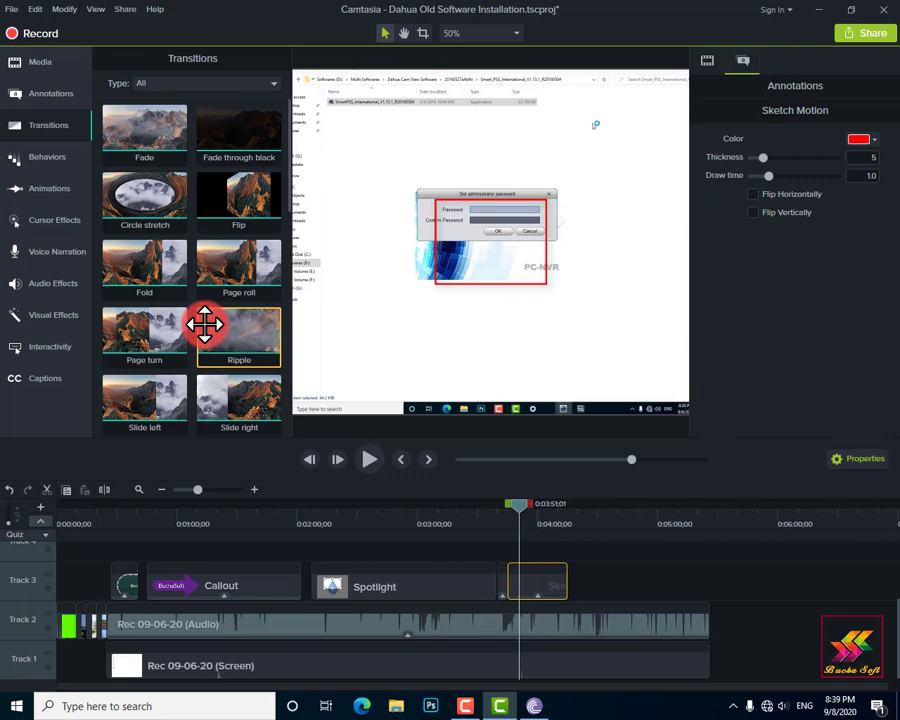
{"action": "key", "text": "F9"}
{"action": "key", "text": "F9"}
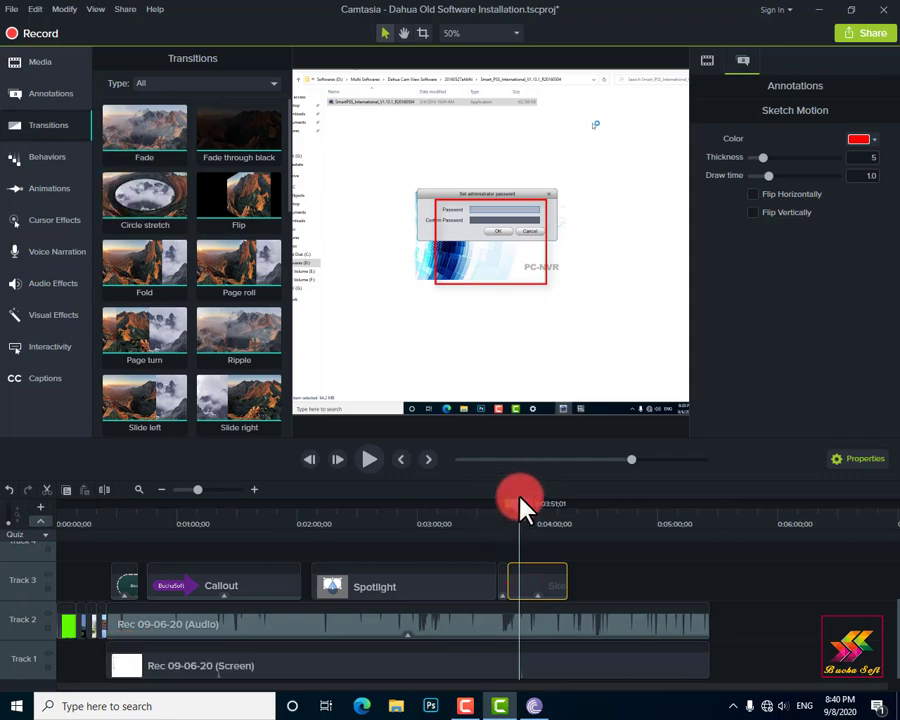
{"action": "left_click_drag", "start_coordinate": [519, 500], "coordinate": [80, 540]}
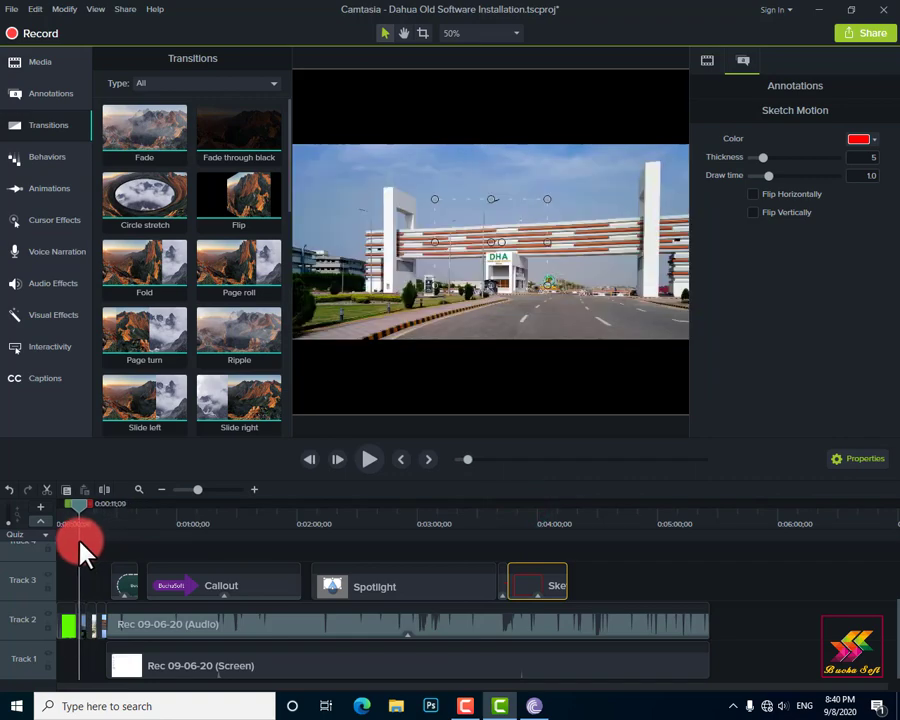
{"action": "mouse_move", "coordinate": [148, 203]}
{"action": "left_mouse_down"}
{"action": "mouse_move", "coordinate": [157, 398]}
{"action": "mouse_move", "coordinate": [82, 632]}
{"action": "left_mouse_up"}
Step: Play the intro from 0:00:08;04 to about 0:00:24 to check the Circle stretch transitions between the DHA photos
{"action": "left_click_drag", "start_coordinate": [78, 510], "coordinate": [72, 514]}
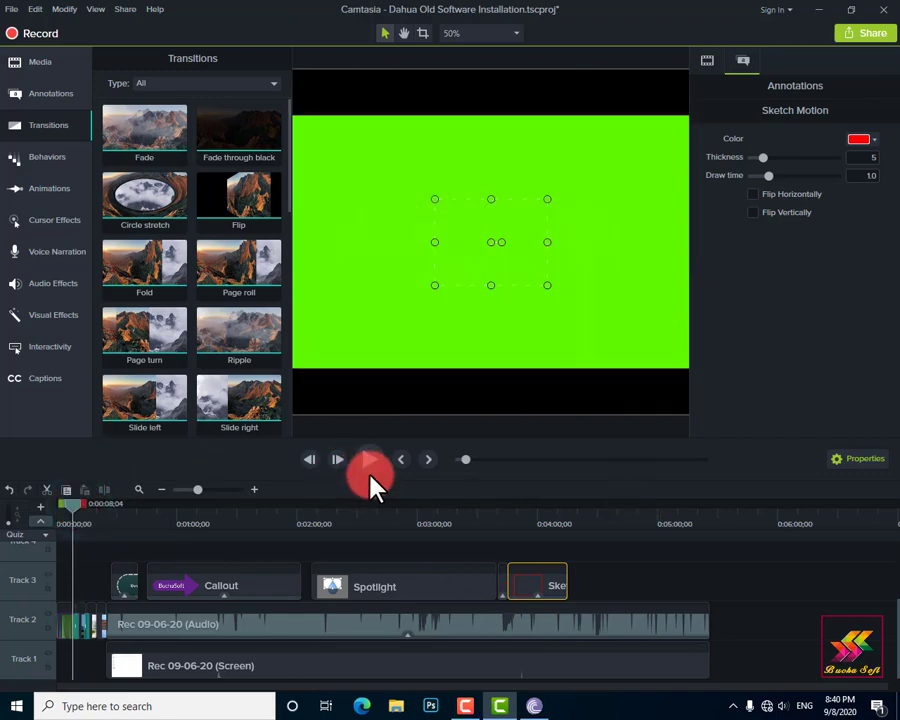
{"action": "left_click", "coordinate": [369, 462]}
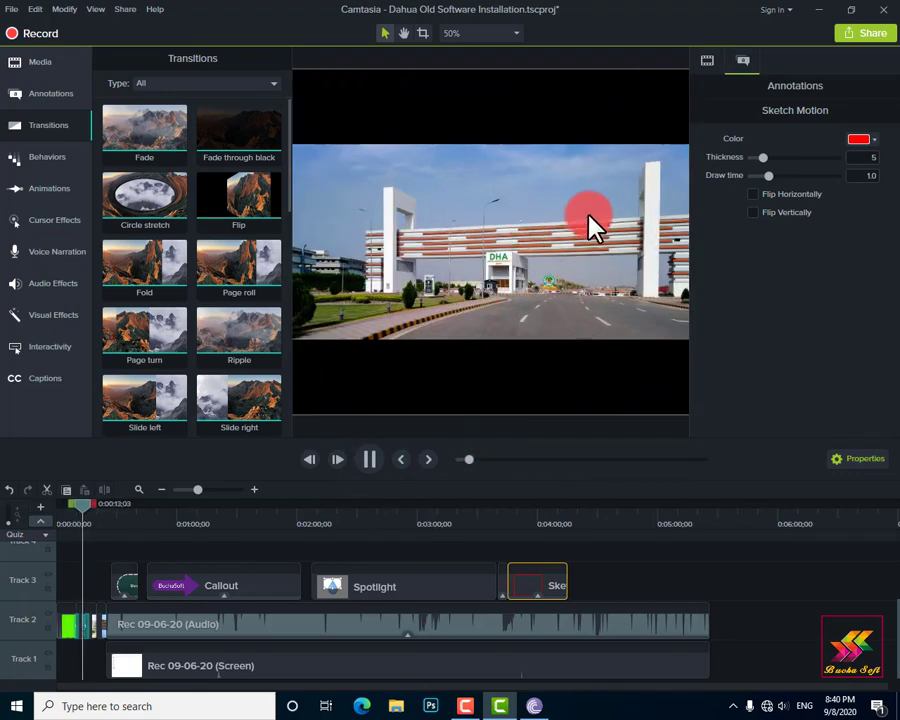
{"action": "scroll", "coordinate": [230, 300], "scroll_direction": "down", "scroll_amount": 1}
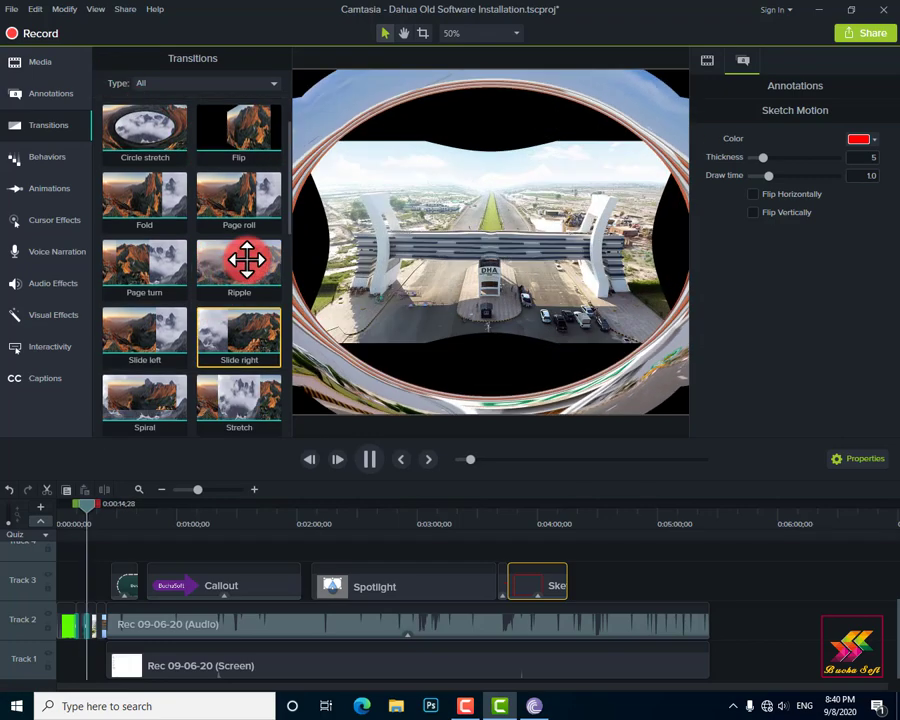
{"action": "scroll", "coordinate": [240, 285], "scroll_direction": "down", "scroll_amount": 1}
{"action": "scroll", "coordinate": [237, 297], "scroll_direction": "down", "scroll_amount": 1}
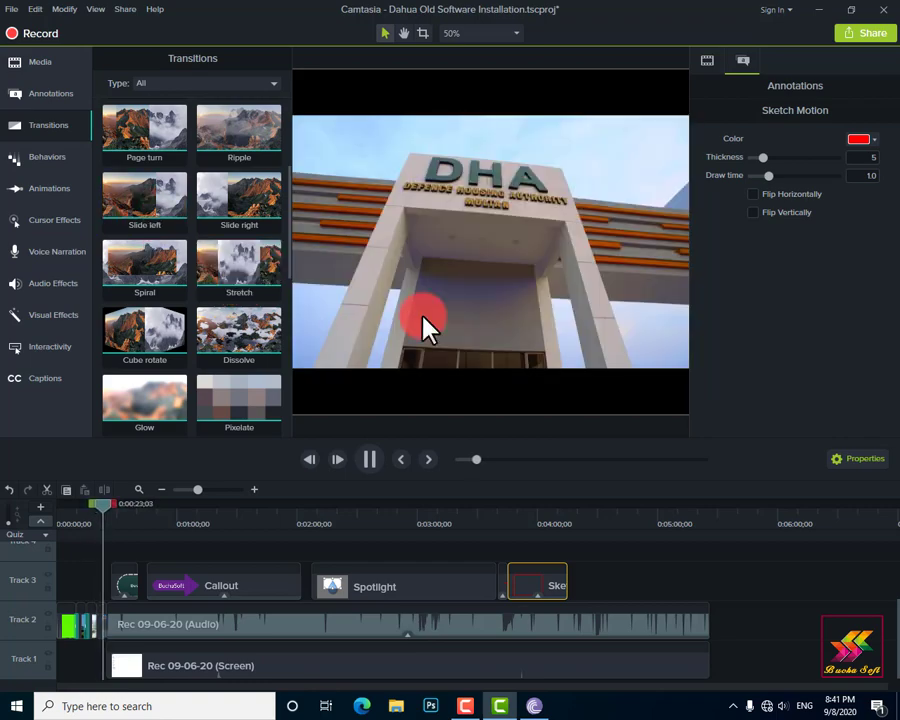
{"action": "left_click", "coordinate": [366, 457]}
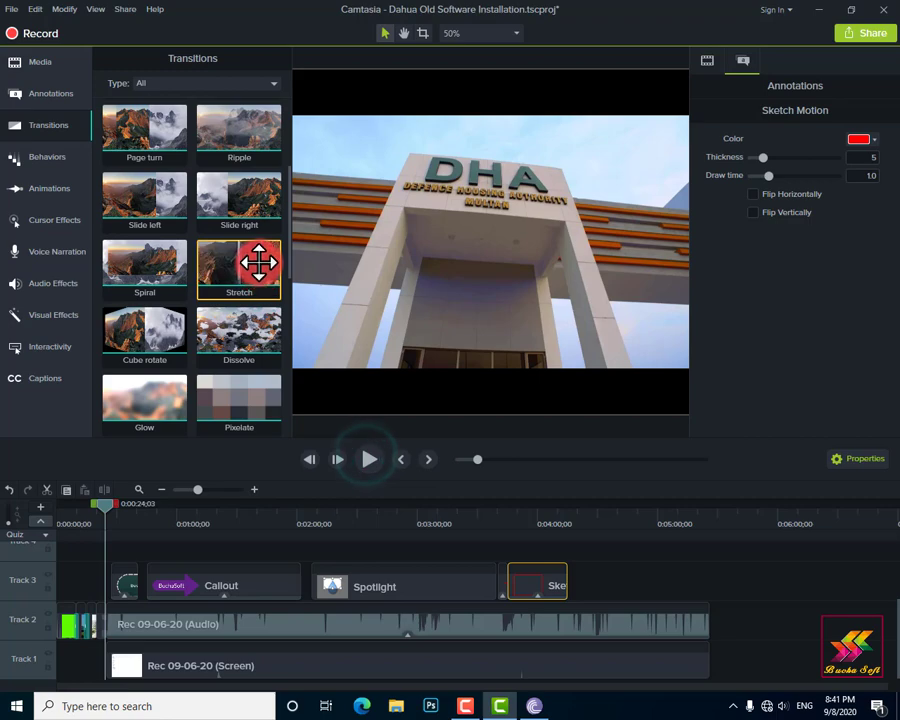
Step: Add the Stretch transition to the aerial DHA gate photo on Track 2 and play the intro to check it
{"action": "left_click_drag", "start_coordinate": [258, 262], "coordinate": [97, 632]}
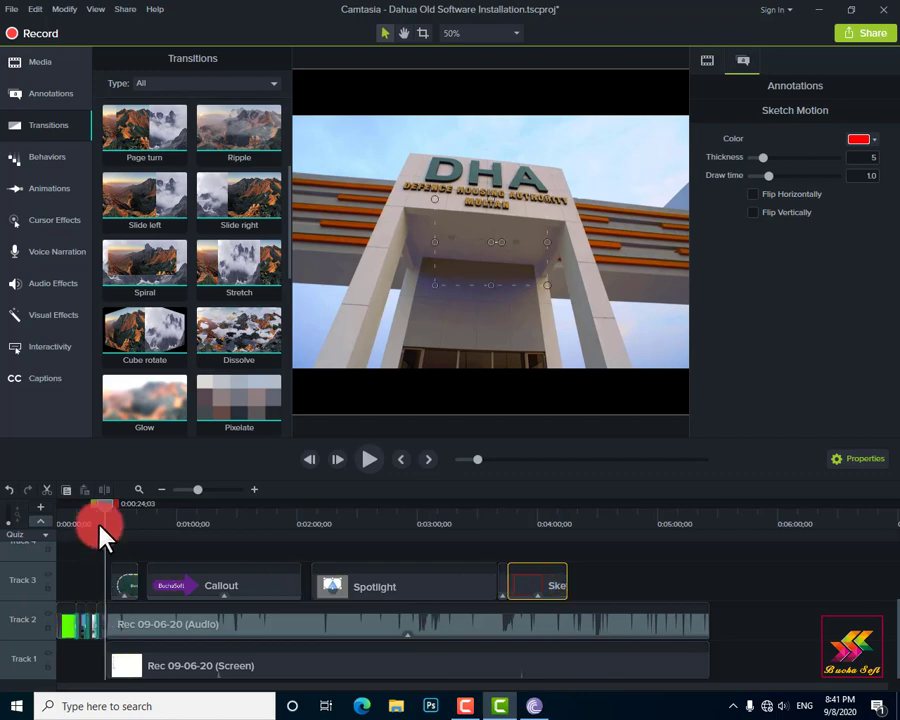
{"action": "left_click_drag", "start_coordinate": [107, 512], "coordinate": [77, 514]}
{"action": "left_click", "coordinate": [366, 478]}
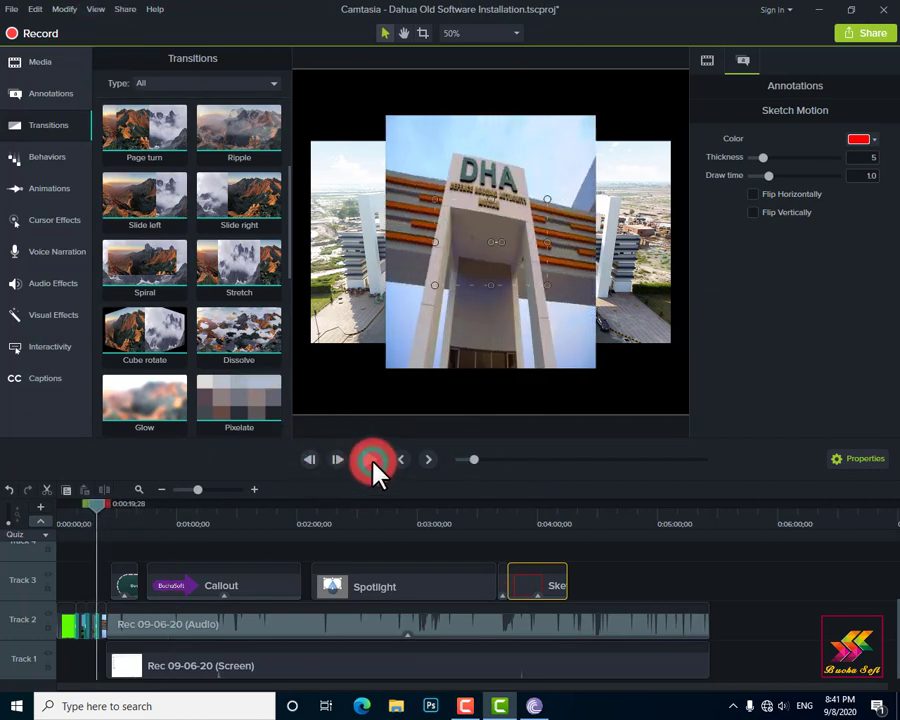
{"action": "left_click", "coordinate": [373, 461]}
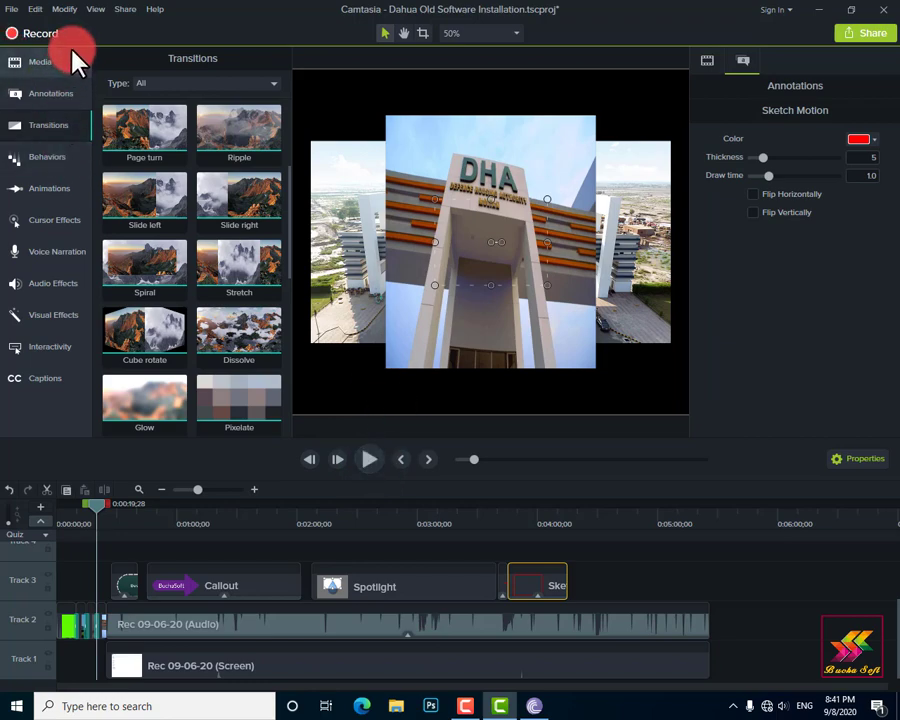
Step: Apply the Drifting behavior to the last DHA photo before the screen recording on Track 2 and play it back
{"action": "left_click", "coordinate": [52, 158]}
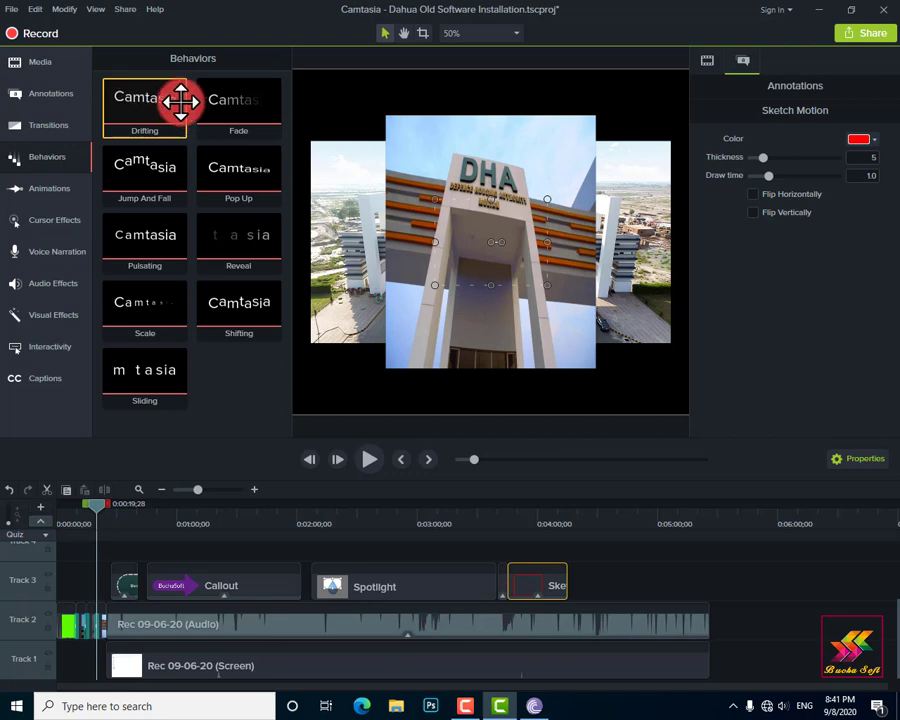
{"action": "left_click_drag", "start_coordinate": [160, 118], "coordinate": [101, 628]}
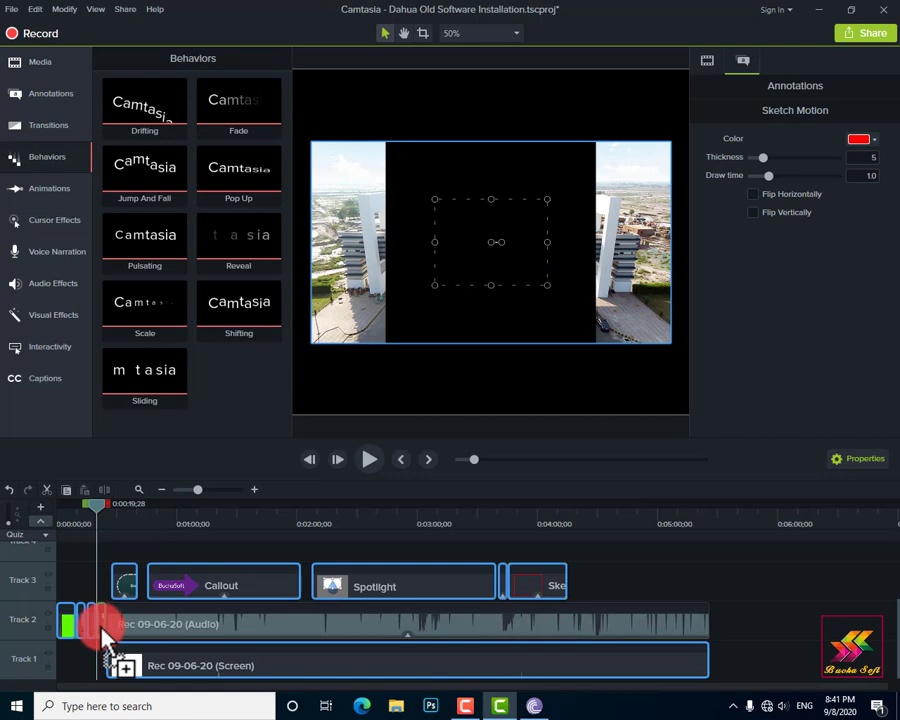
{"action": "left_click_drag", "start_coordinate": [103, 630], "coordinate": [102, 634]}
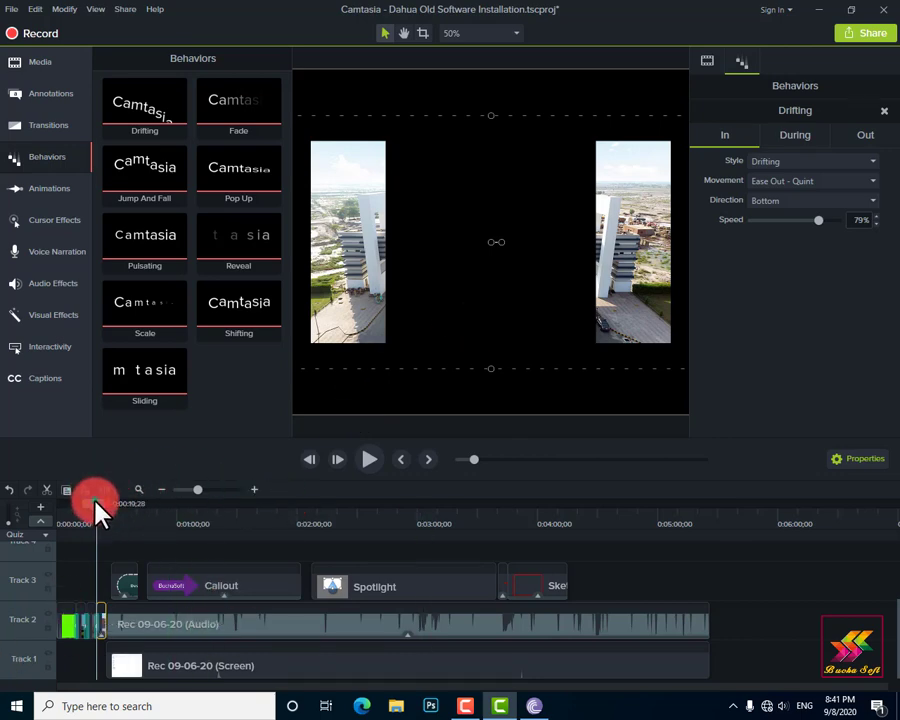
{"action": "left_click_drag", "start_coordinate": [96, 508], "coordinate": [88, 506]}
{"action": "left_click", "coordinate": [369, 460]}
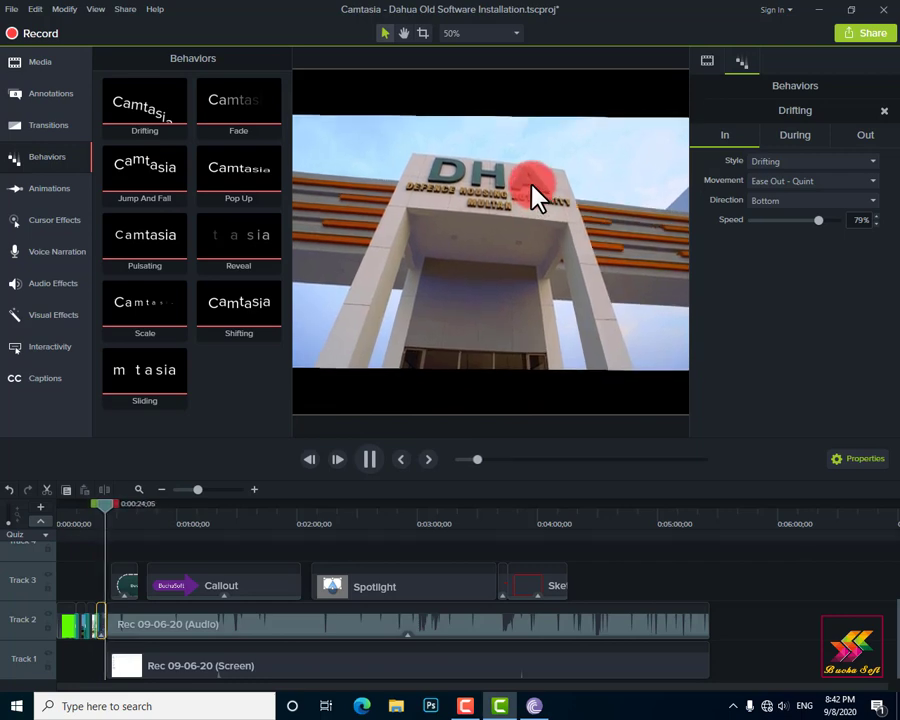
{"action": "left_click", "coordinate": [368, 461]}
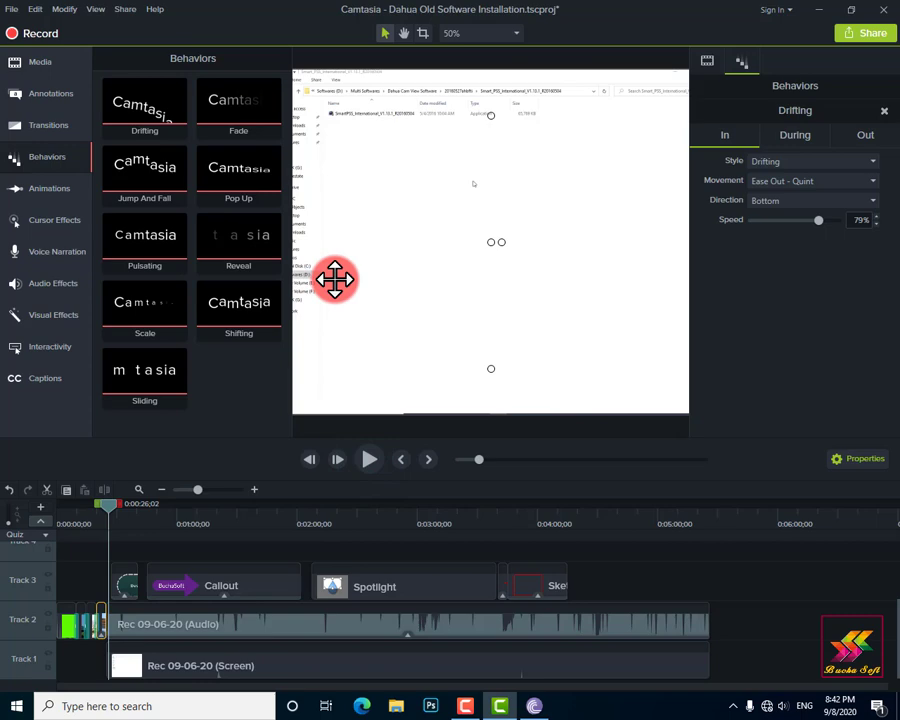
Step: Bring up the animation presets and place the purple BuchaSoft arrow callout in the canvas's lower-left corner at 0:00:45;22
{"action": "left_click", "coordinate": [51, 193]}
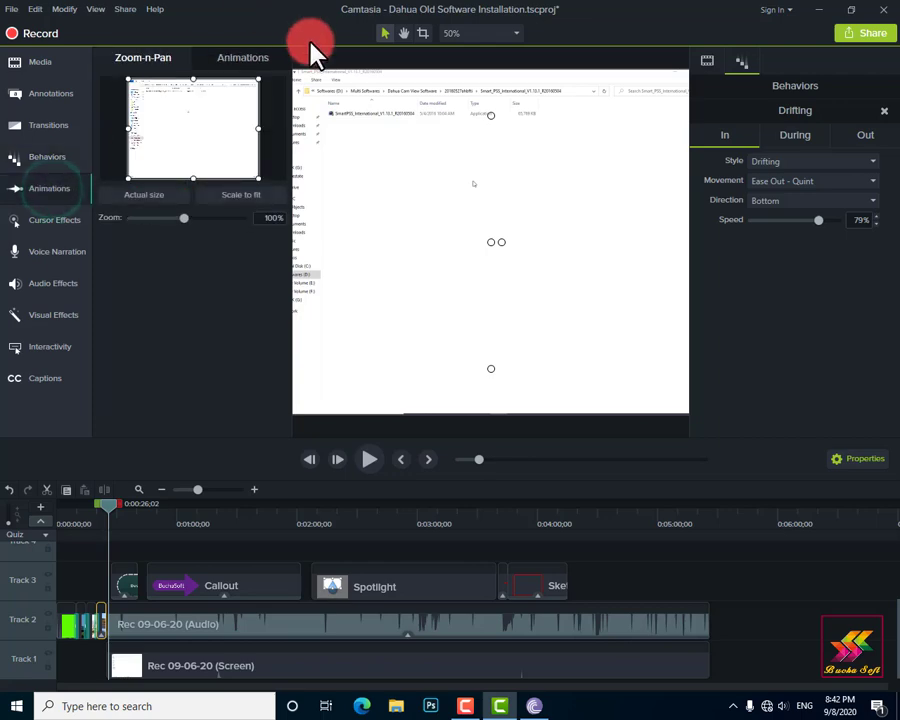
{"action": "left_click", "coordinate": [250, 63]}
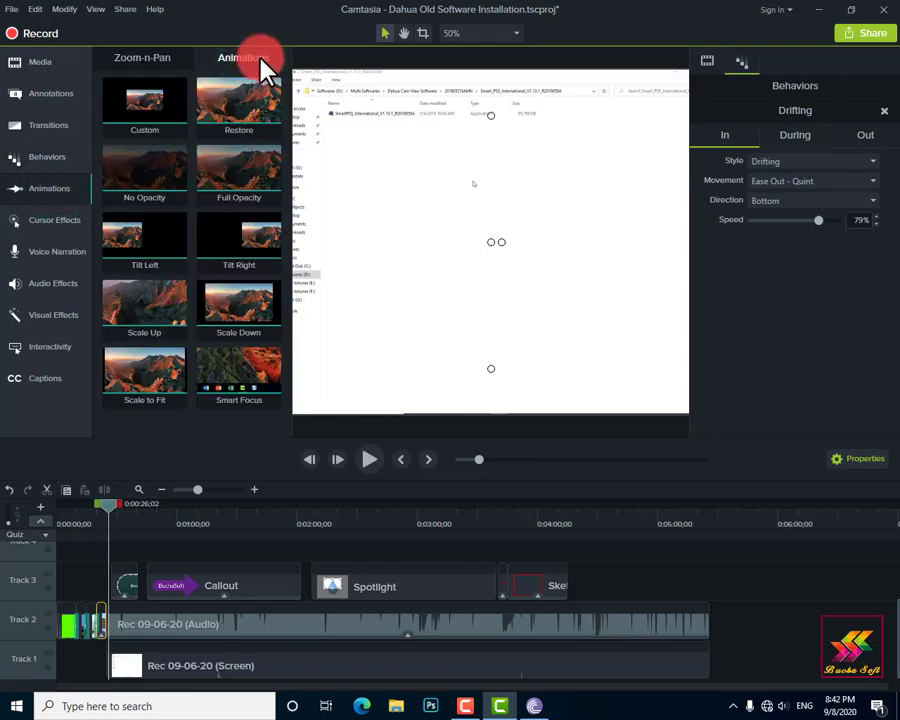
{"action": "left_click", "coordinate": [388, 292]}
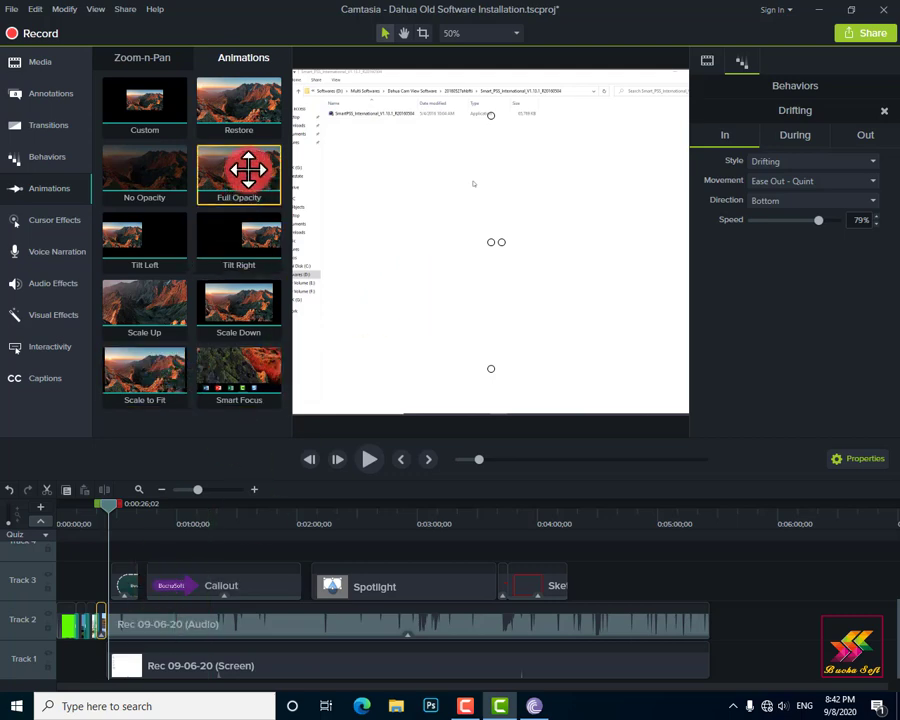
{"action": "left_click_drag", "start_coordinate": [245, 135], "coordinate": [240, 594]}
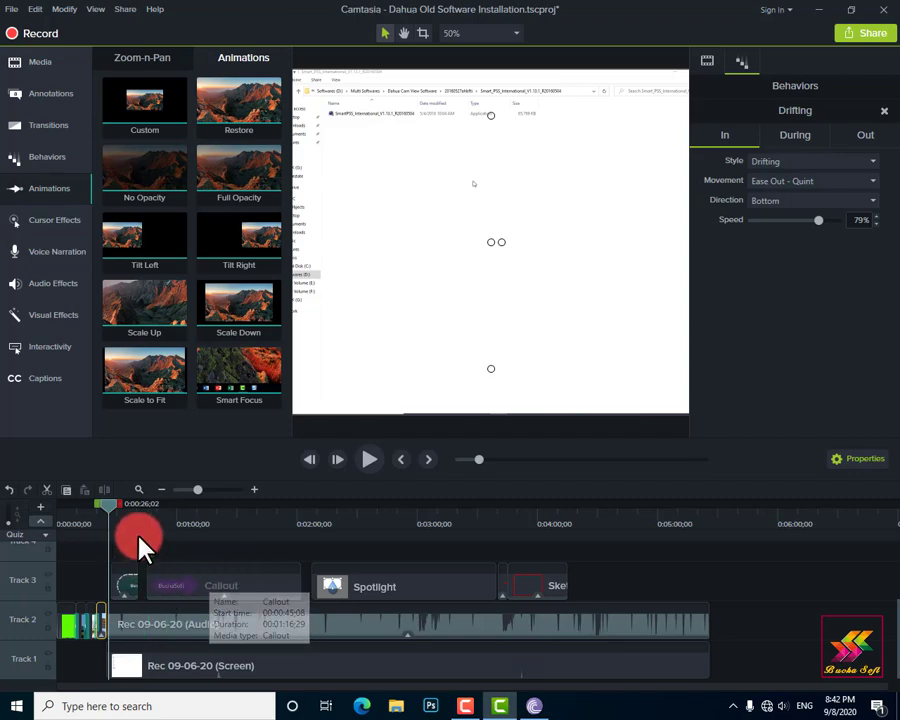
{"action": "left_click_drag", "start_coordinate": [105, 505], "coordinate": [163, 498]}
{"action": "left_click_drag", "start_coordinate": [474, 346], "coordinate": [438, 360]}
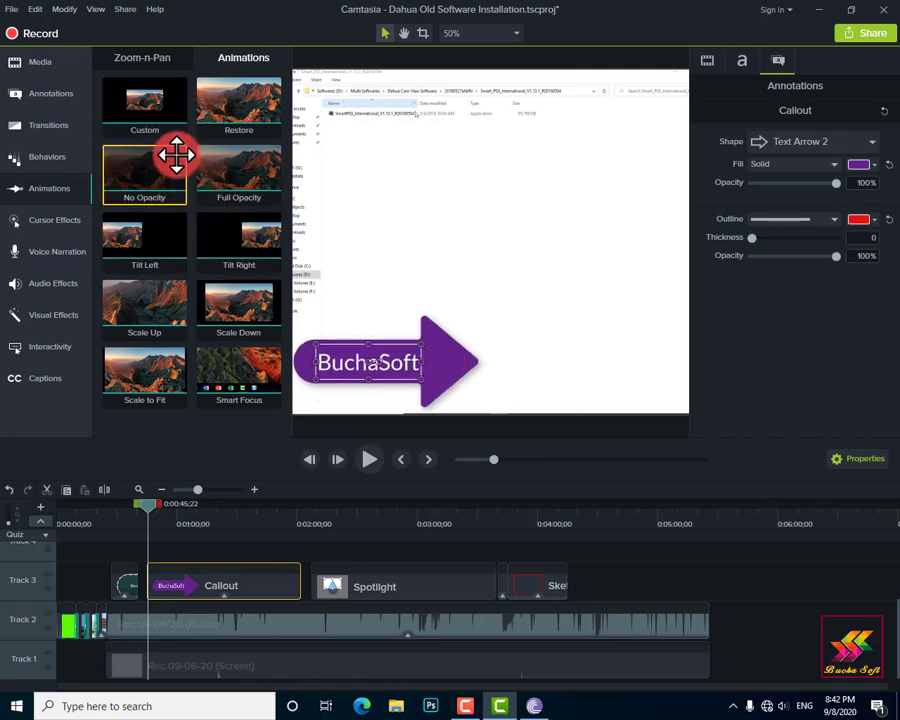
Step: Try a Tilt Right animation that moves the BuchaSoft arrow callout to the canvas's upper-left corner, ending at 0:01:20;01
{"action": "left_click_drag", "start_coordinate": [237, 239], "coordinate": [295, 580]}
{"action": "left_click_drag", "start_coordinate": [630, 236], "coordinate": [390, 112]}
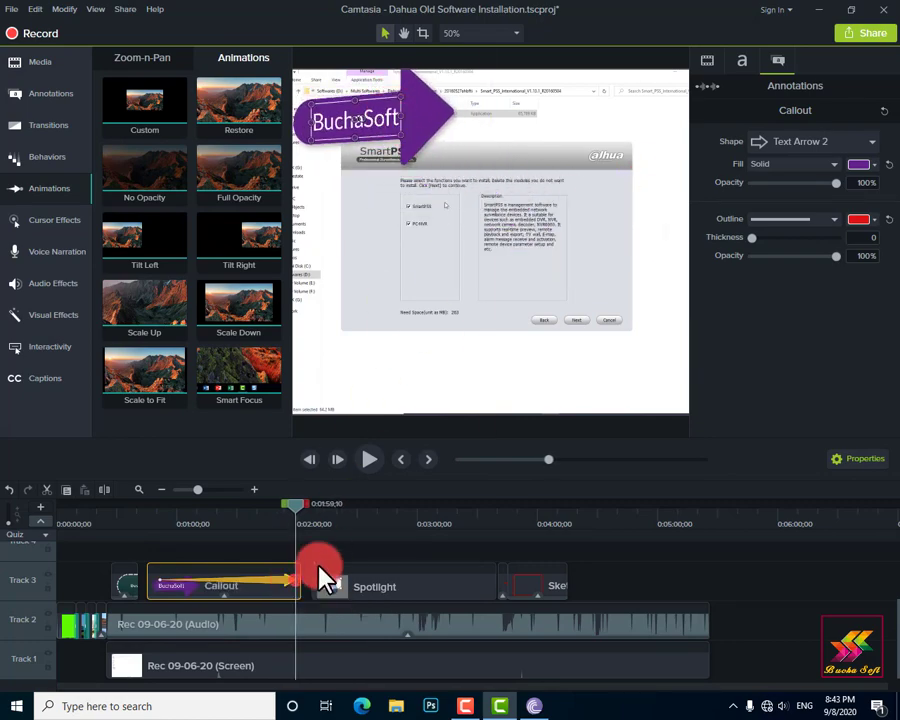
{"action": "left_click_drag", "start_coordinate": [297, 508], "coordinate": [213, 535]}
{"action": "left_click_drag", "start_coordinate": [238, 522], "coordinate": [170, 519]}
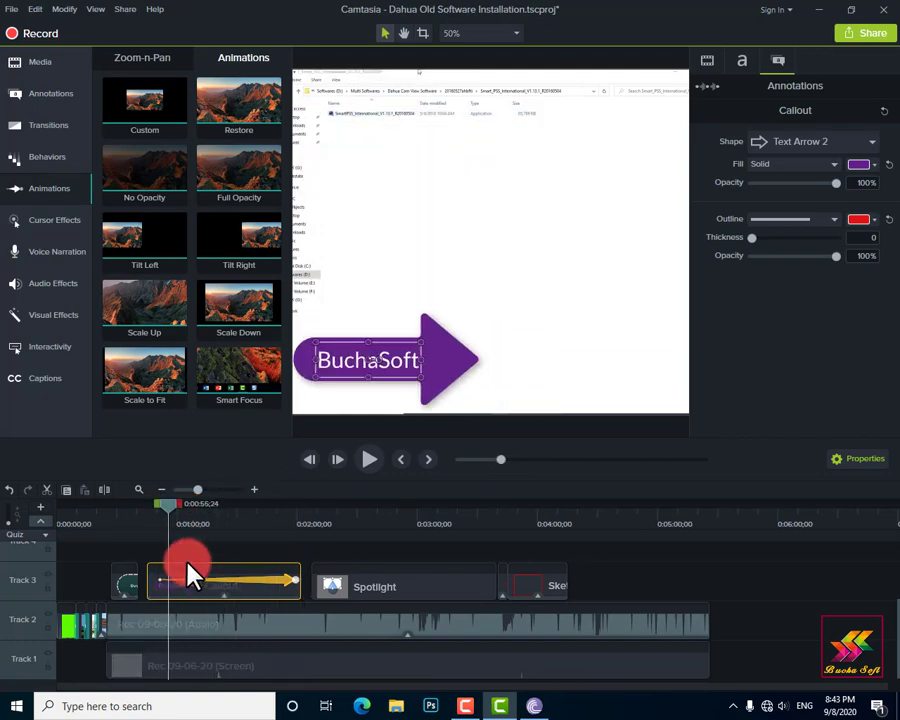
{"action": "left_click_drag", "start_coordinate": [297, 581], "coordinate": [216, 585]}
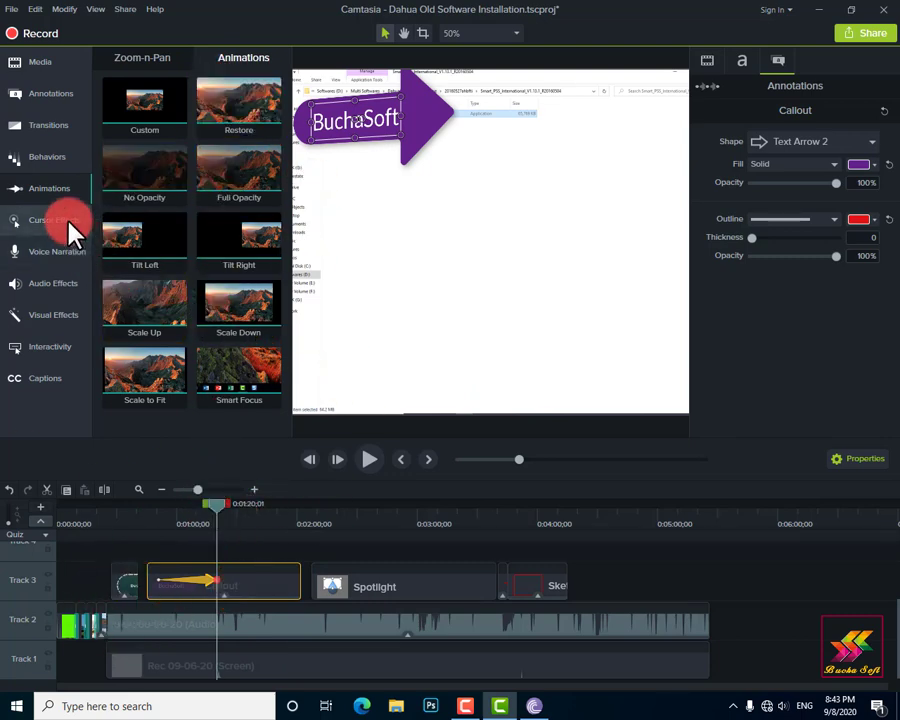
{"action": "left_click", "coordinate": [205, 590]}
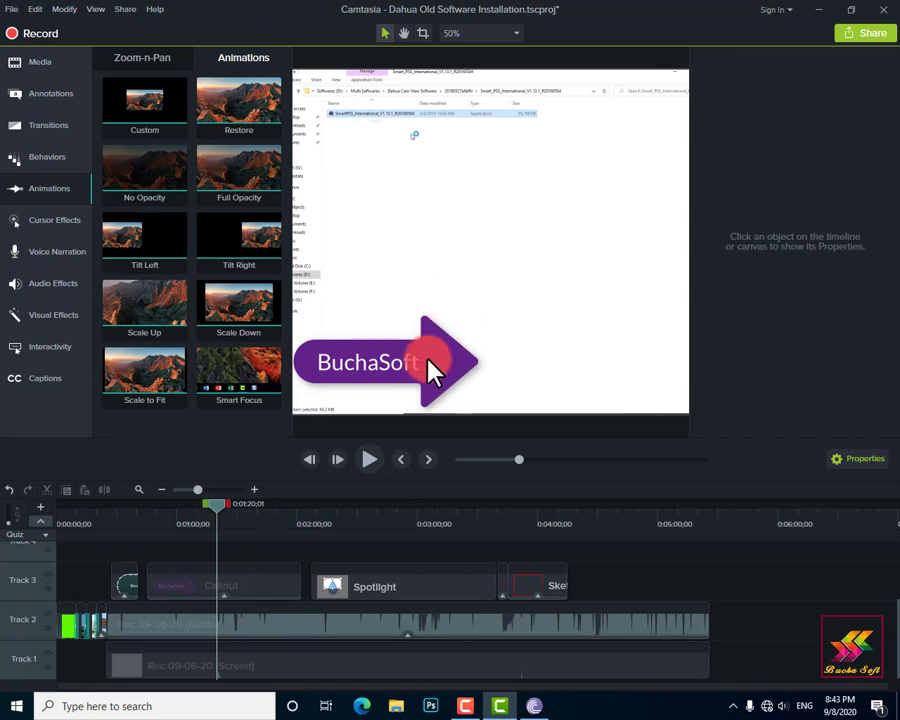
Step: Move the BuchaSoft arrow to the canvas's upper right and add a Tilt Left animation ending on the right side at 0:01:59;20
{"action": "left_click_drag", "start_coordinate": [426, 356], "coordinate": [428, 92]}
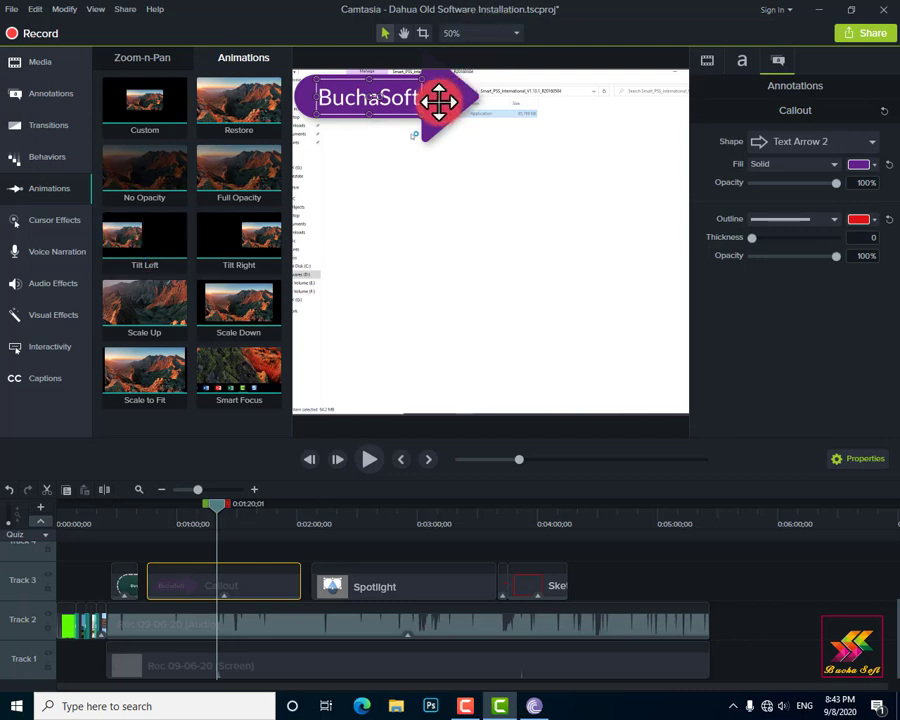
{"action": "left_click_drag", "start_coordinate": [440, 96], "coordinate": [654, 117]}
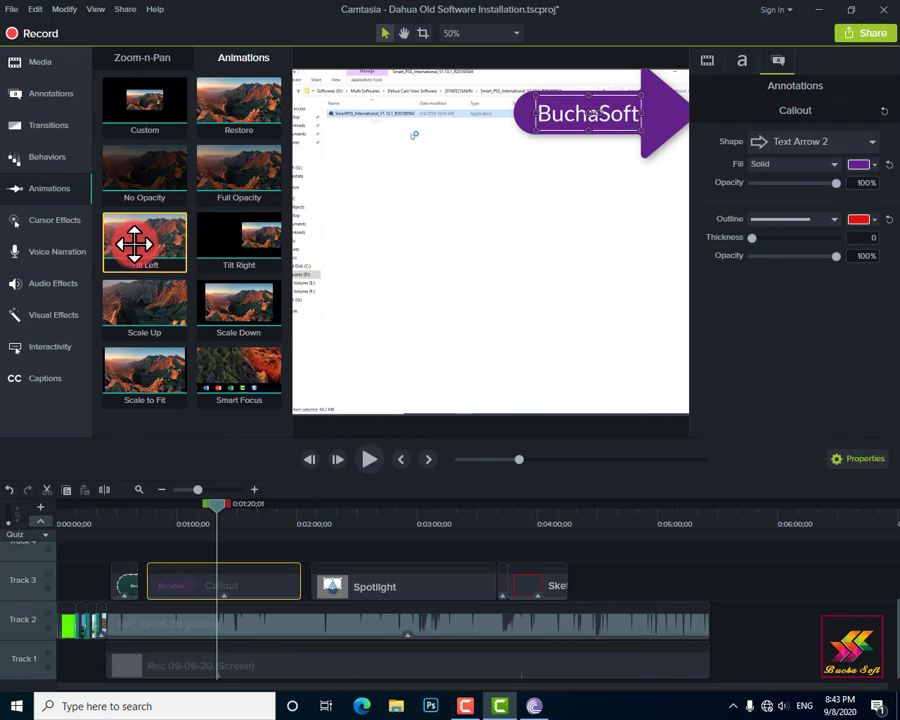
{"action": "left_click_drag", "start_coordinate": [133, 241], "coordinate": [297, 587]}
{"action": "left_click_drag", "start_coordinate": [450, 221], "coordinate": [669, 181]}
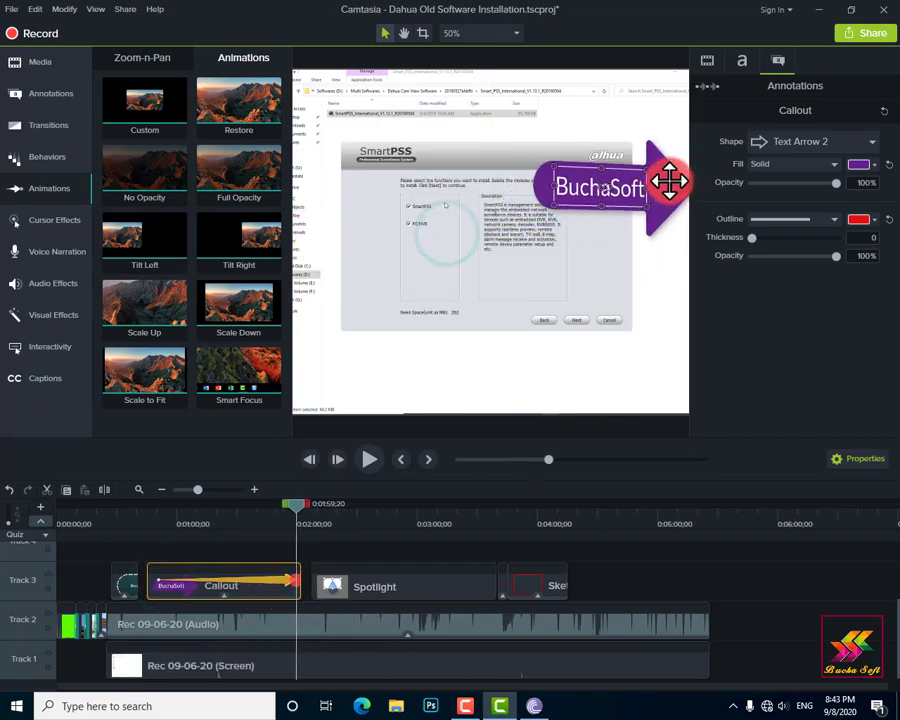
Step: Add an intermediate animation point at 0:01:34;22 by moving the BuchaSoft arrow callout to the canvas's lower-left corner
{"action": "left_click_drag", "start_coordinate": [296, 502], "coordinate": [245, 515]}
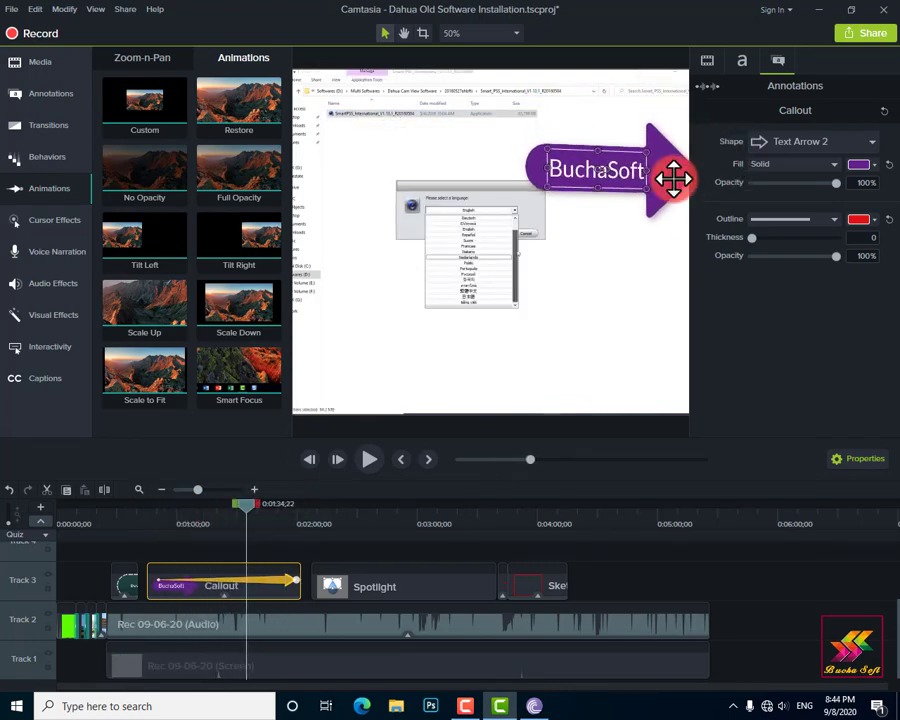
{"action": "left_click_drag", "start_coordinate": [673, 177], "coordinate": [464, 388]}
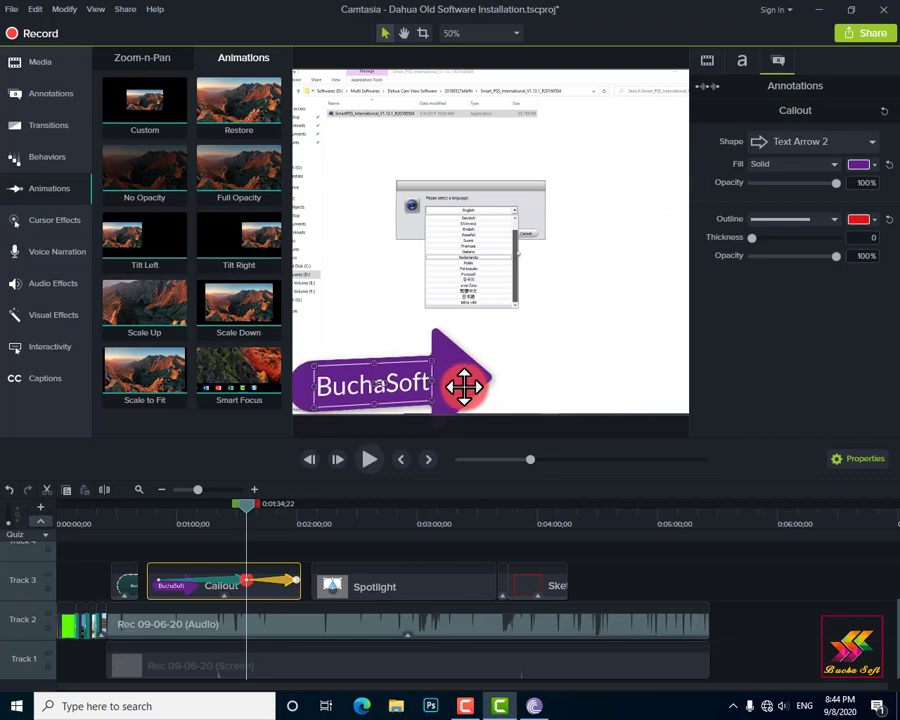
Step: Move the playhead to 0:00:52;18 and apply the Cursor Highlight effect to the Rec 09-06-20 (Screen) clip
{"action": "left_click", "coordinate": [242, 503]}
{"action": "left_click_drag", "start_coordinate": [254, 502], "coordinate": [162, 532]}
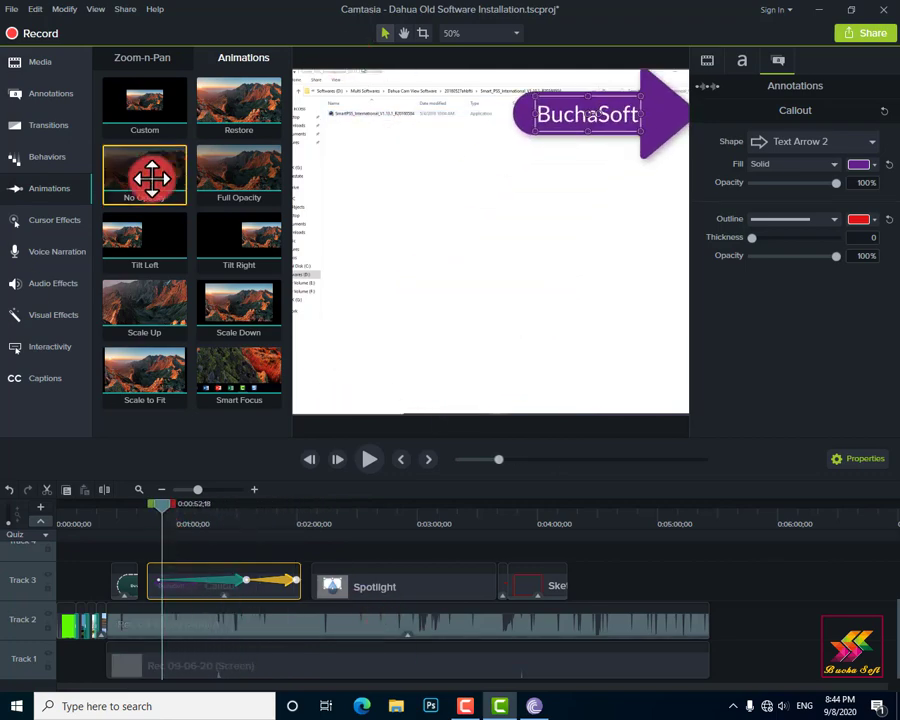
{"action": "left_click", "coordinate": [53, 220]}
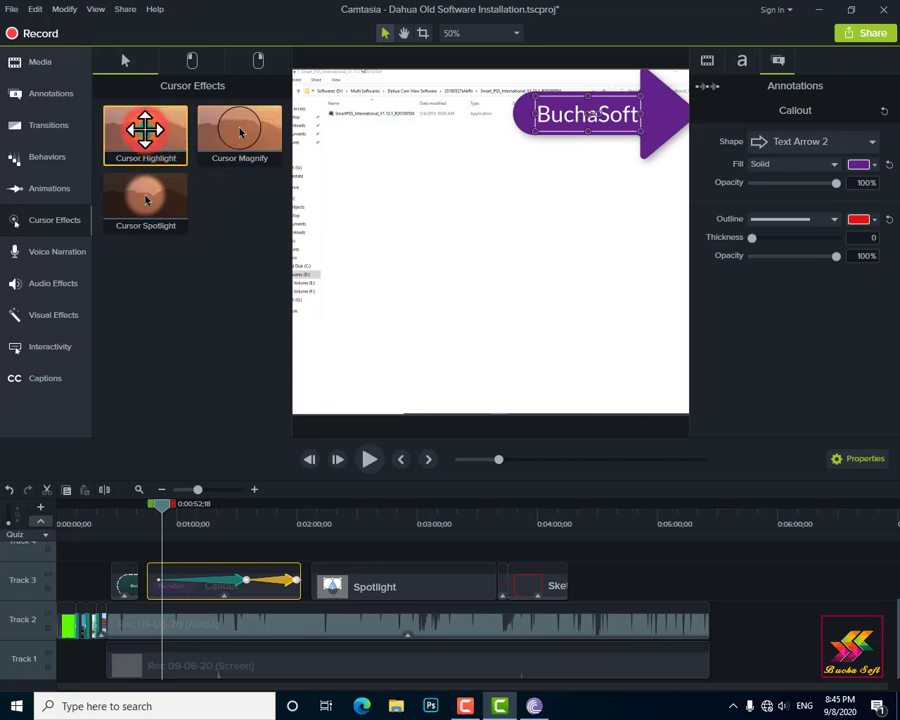
{"action": "left_click_drag", "start_coordinate": [151, 133], "coordinate": [402, 204]}
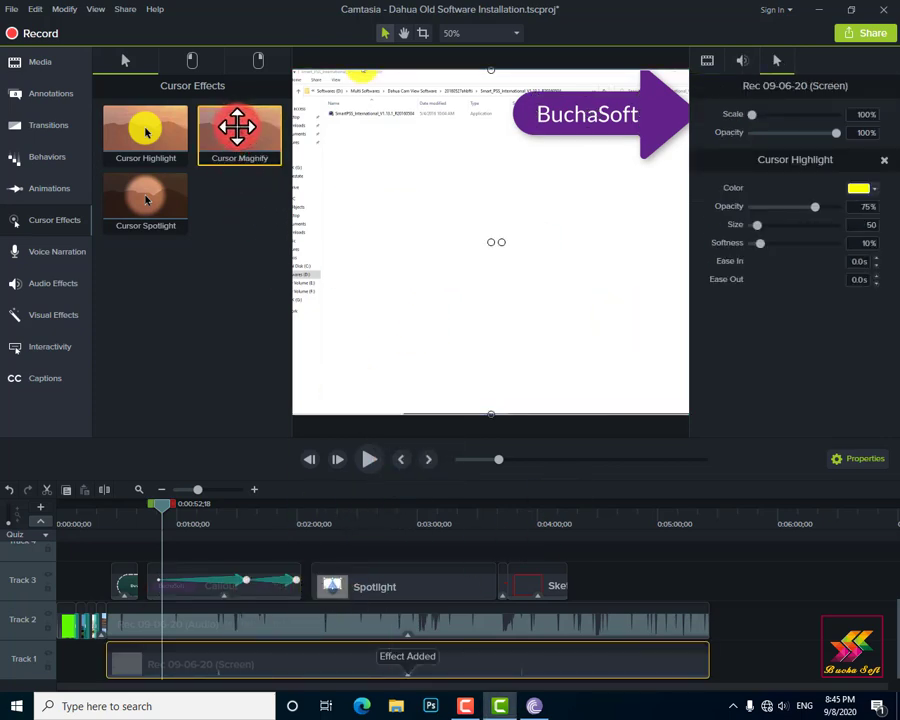
Step: Try the Cursor Magnify effect on the screen recording, preview it at 0:01:42;13, and remove it
{"action": "left_click_drag", "start_coordinate": [251, 141], "coordinate": [372, 153]}
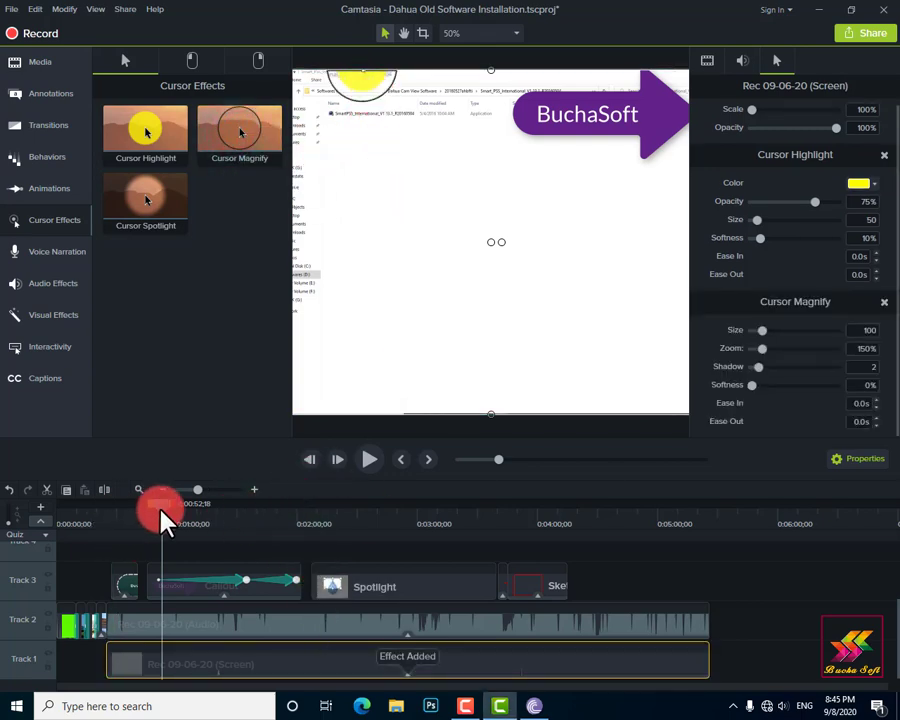
{"action": "left_click_drag", "start_coordinate": [161, 512], "coordinate": [271, 527]}
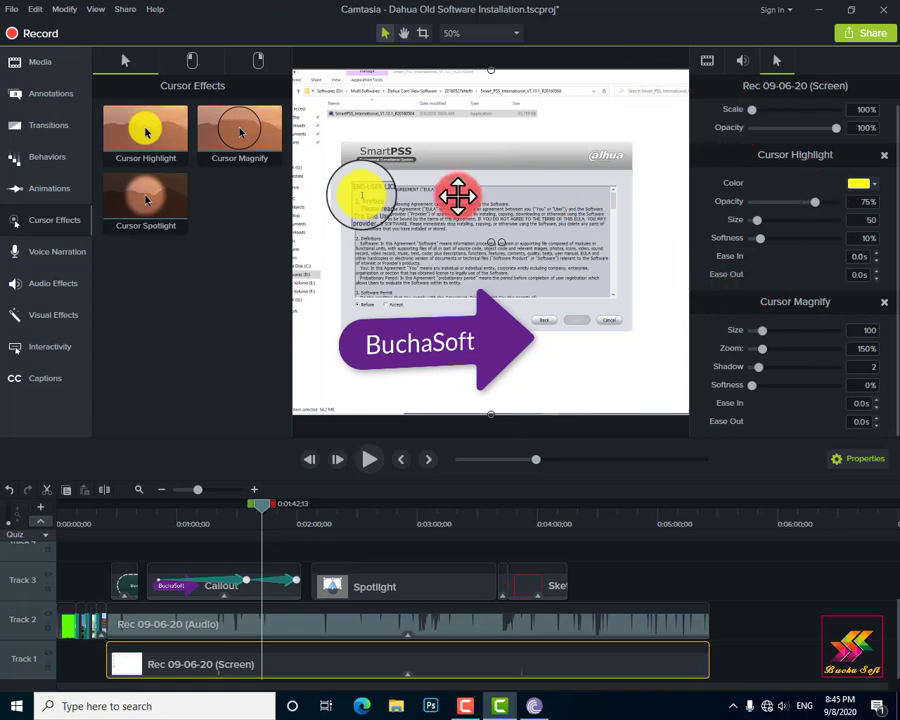
{"action": "left_click", "coordinate": [884, 301]}
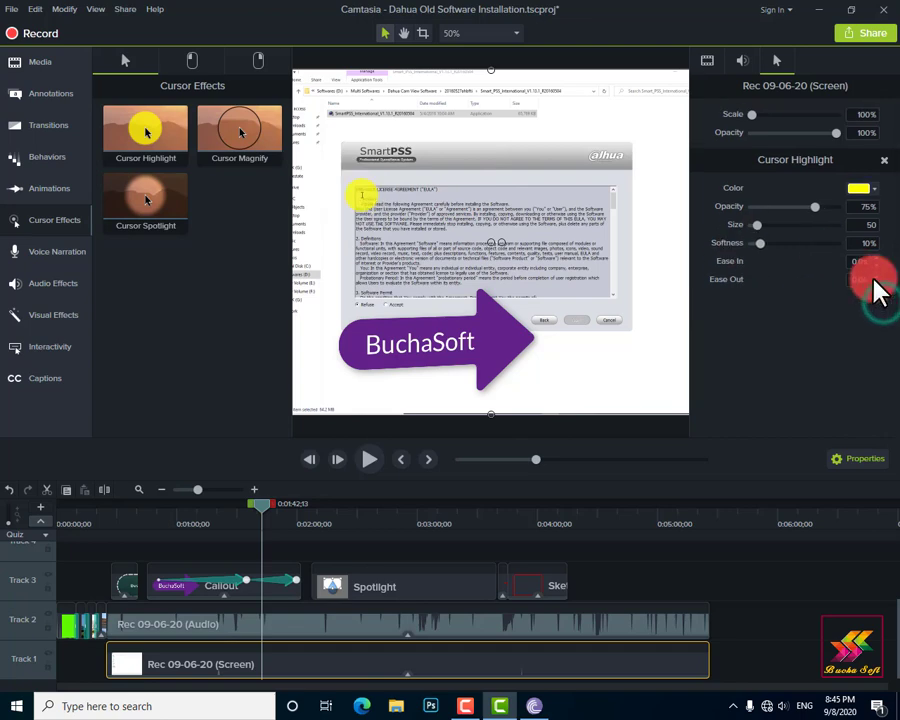
Step: Try green and pink for the screen recording's cursor highlight, and settle on red
{"action": "left_click", "coordinate": [874, 191]}
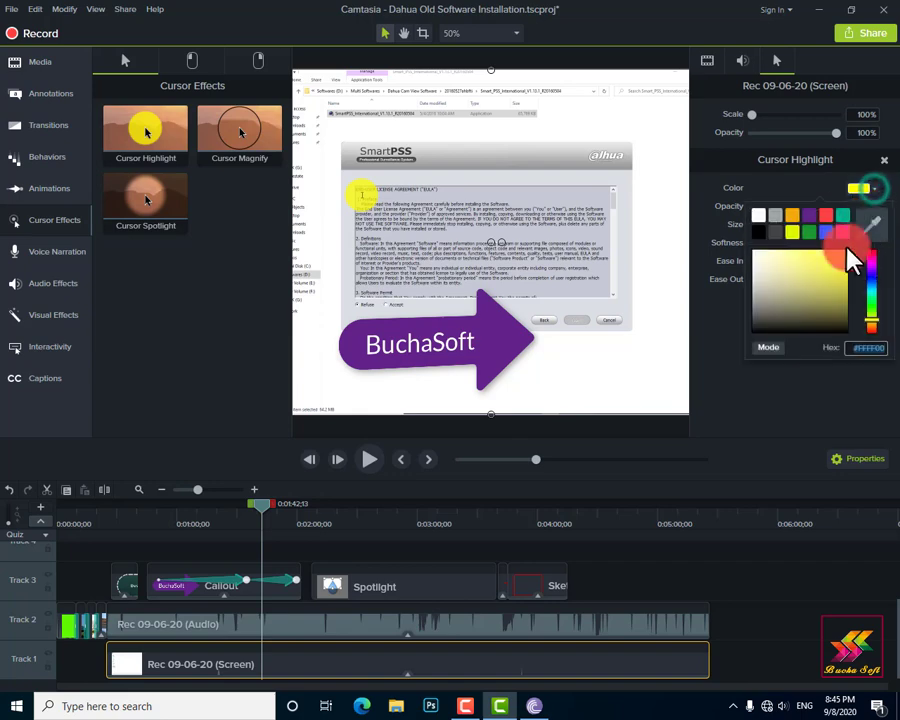
{"action": "left_click", "coordinate": [813, 236]}
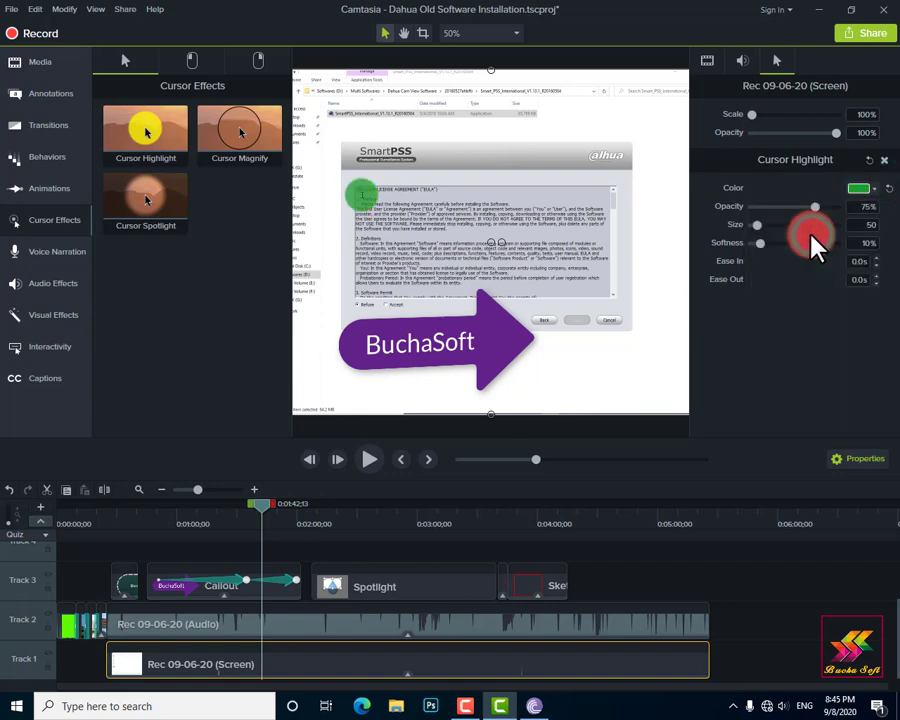
{"action": "left_click", "coordinate": [878, 191]}
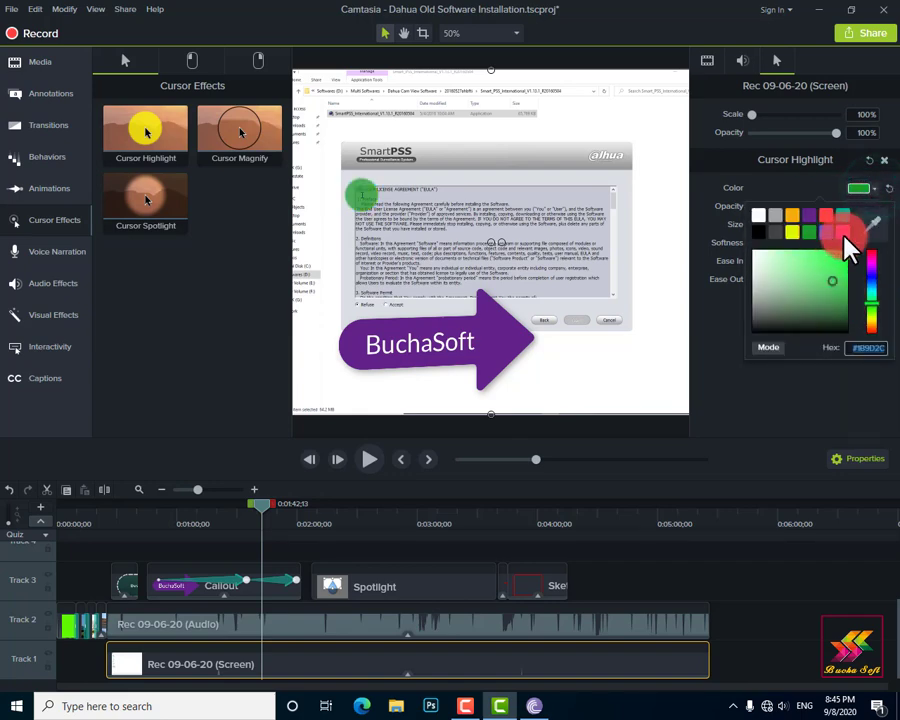
{"action": "left_click", "coordinate": [843, 232]}
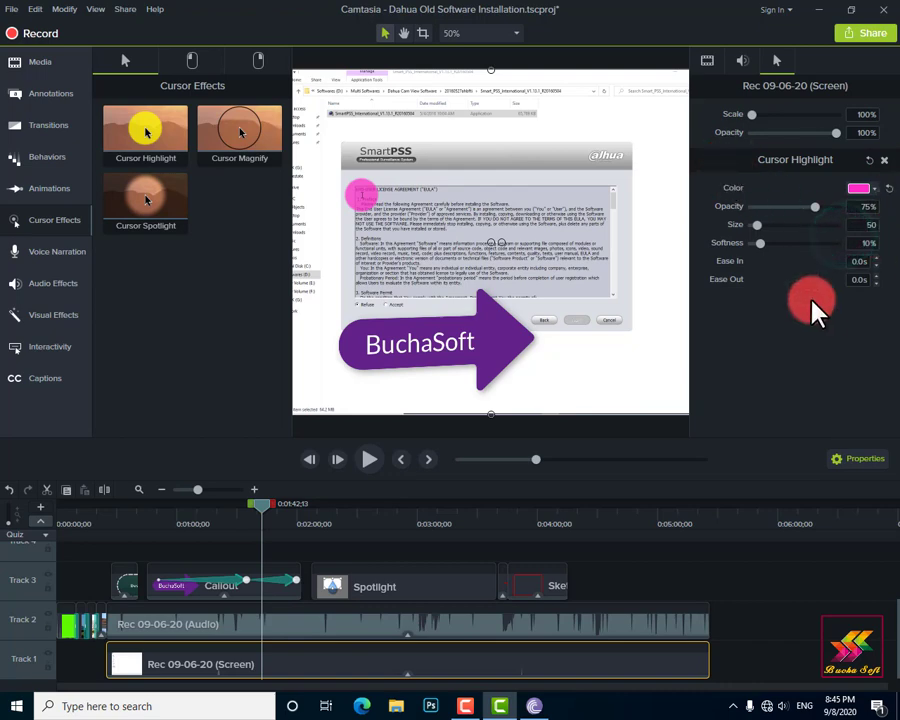
{"action": "left_click", "coordinate": [877, 192]}
{"action": "left_click", "coordinate": [815, 236]}
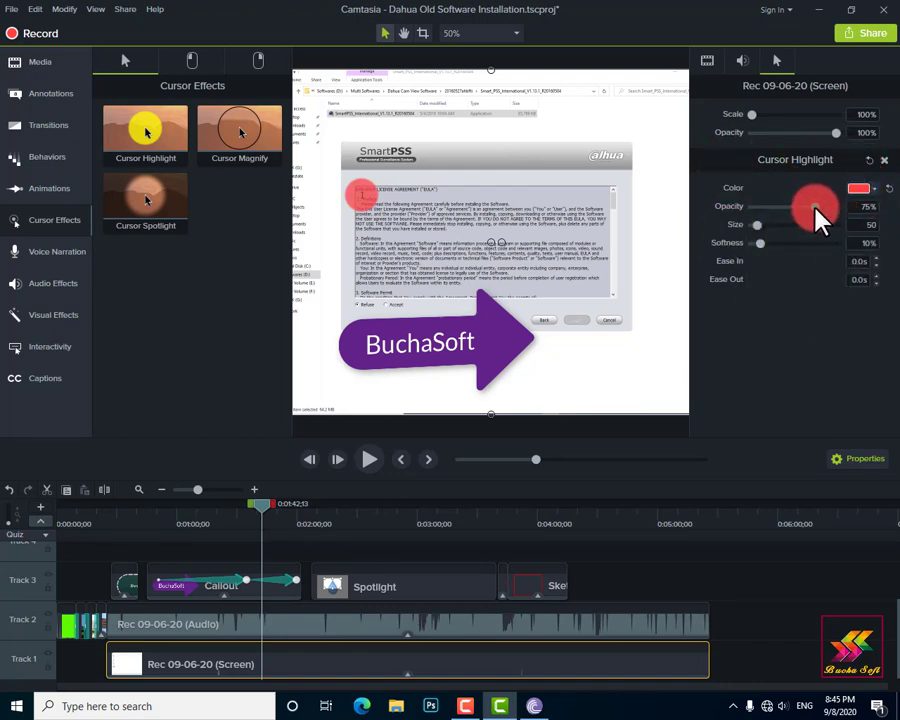
Step: Set the cursor highlight's opacity to 43%, its size to 43 and its softness to 17%
{"action": "left_click_drag", "start_coordinate": [818, 212], "coordinate": [788, 212]}
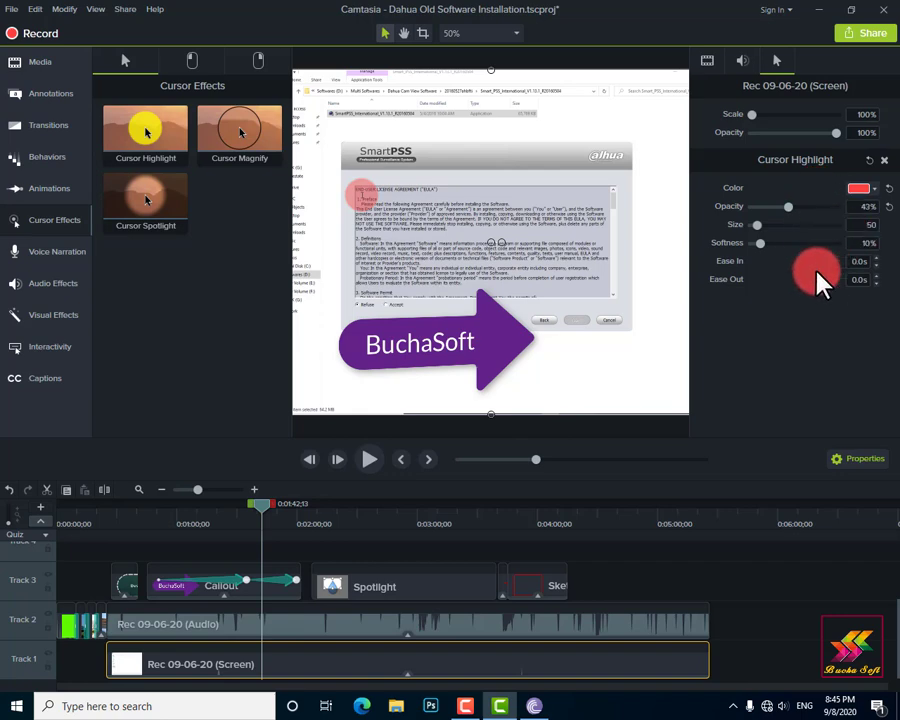
{"action": "left_click", "coordinate": [758, 226]}
{"action": "left_click", "coordinate": [764, 245]}
{"action": "left_click", "coordinate": [759, 245]}
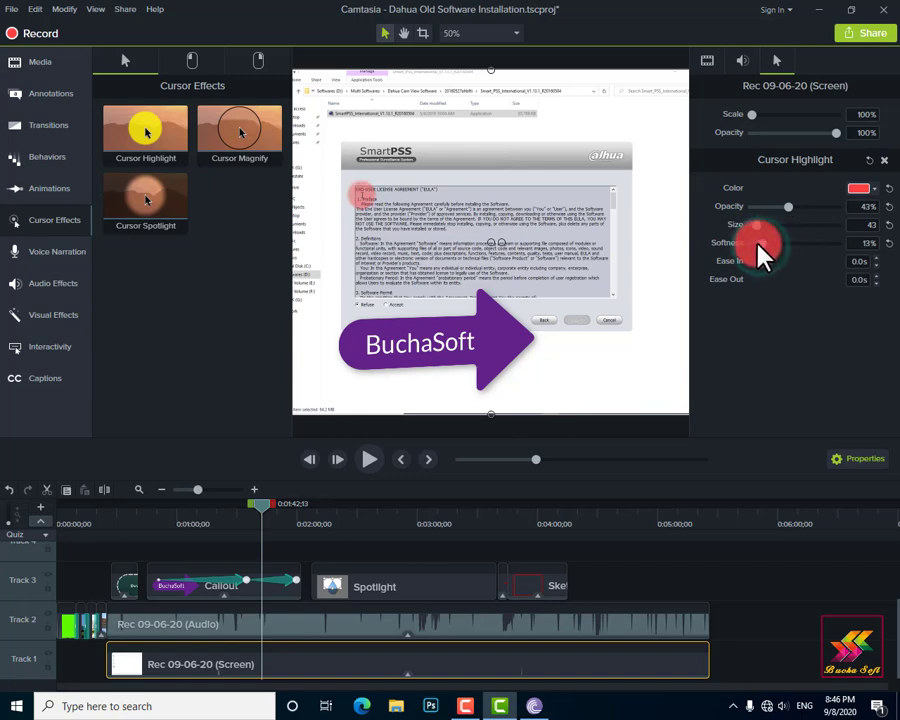
{"action": "left_click_drag", "start_coordinate": [759, 245], "coordinate": [767, 245]}
Step: Add the Left Click Rings effect to the screen recording and color the rings teal
{"action": "left_click", "coordinate": [194, 63]}
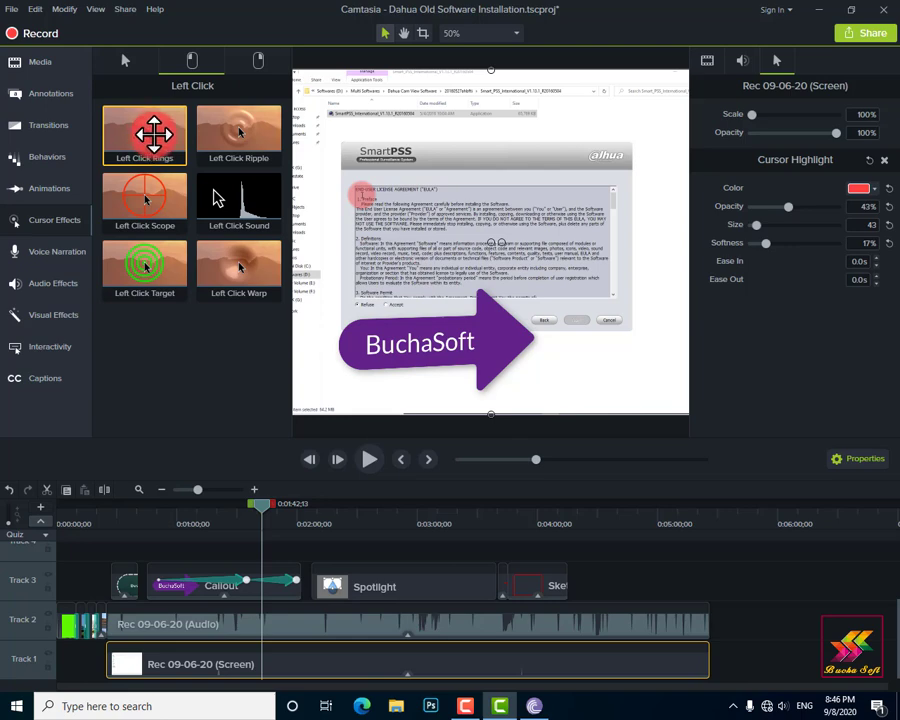
{"action": "left_click_drag", "start_coordinate": [153, 133], "coordinate": [435, 248]}
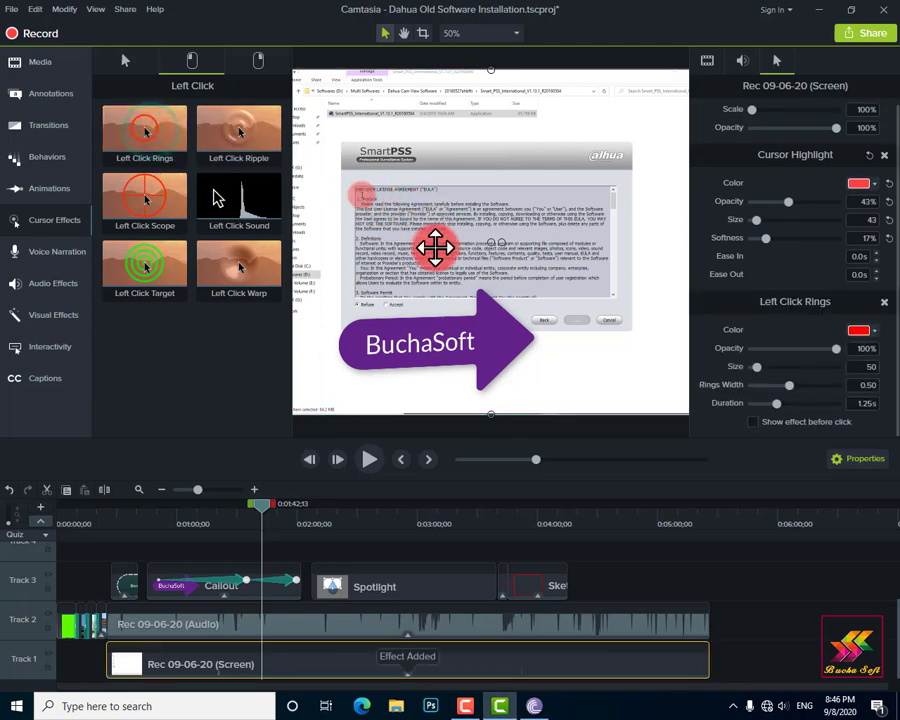
{"action": "left_click", "coordinate": [874, 331]}
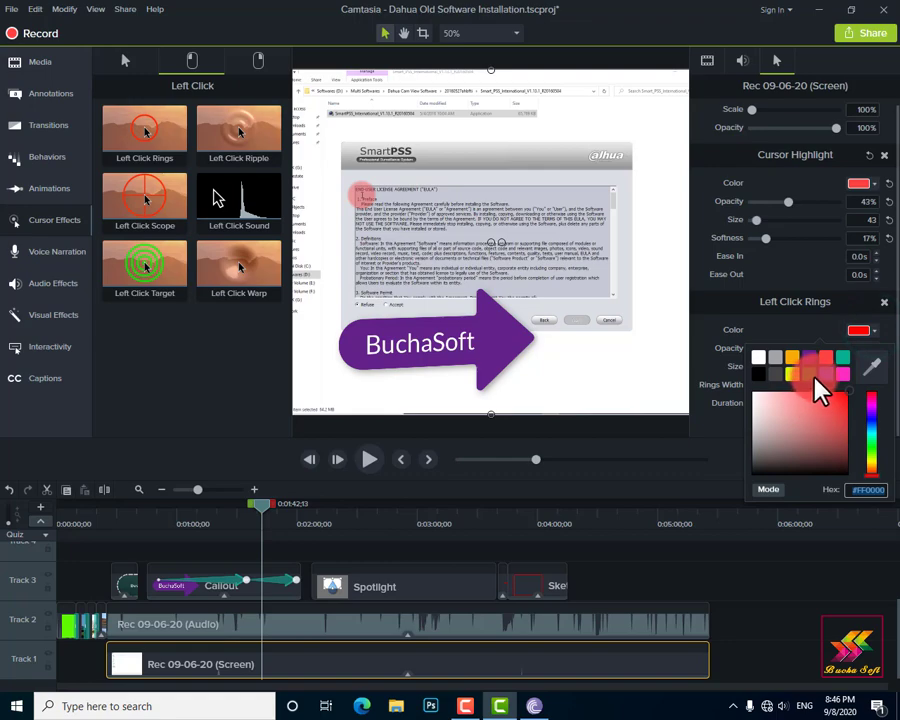
{"action": "left_click", "coordinate": [843, 358]}
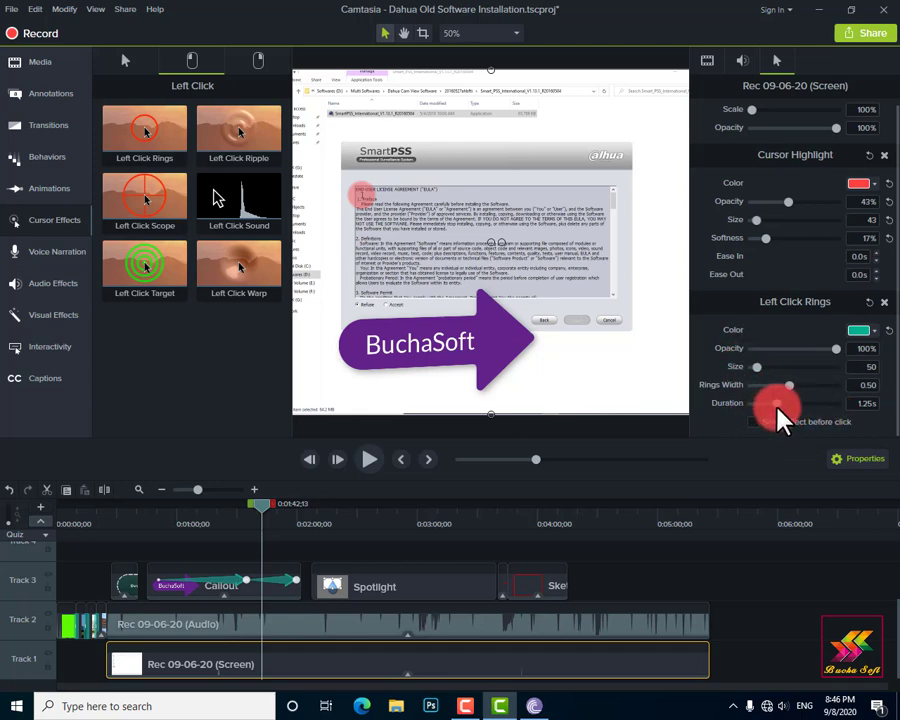
{"action": "left_click", "coordinate": [866, 404]}
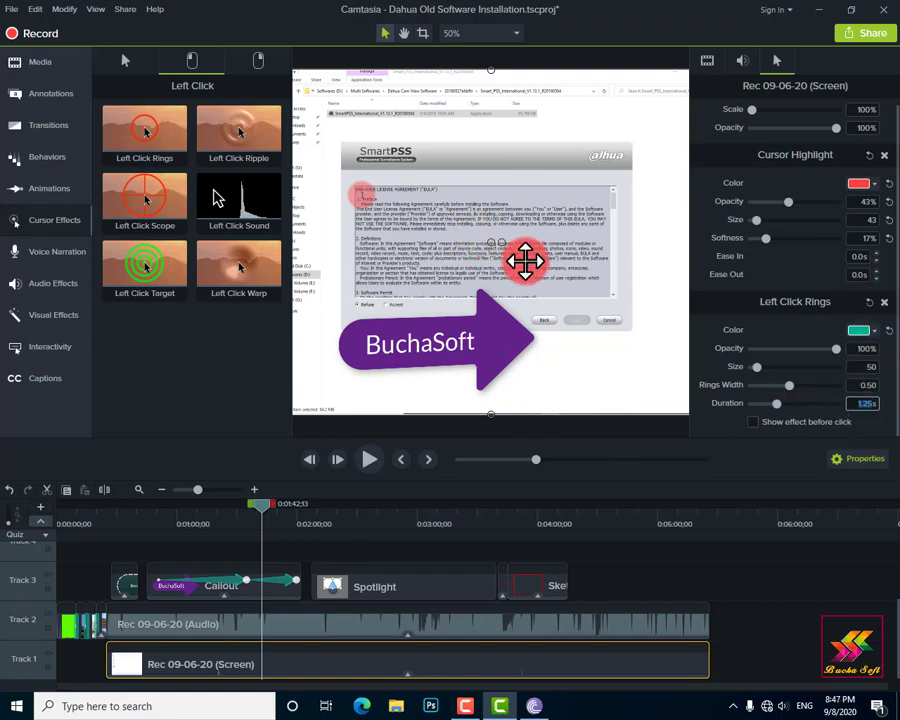
Step: Add the Right Click Rings effect to the screen recording and color the rings orange
{"action": "left_click", "coordinate": [266, 58]}
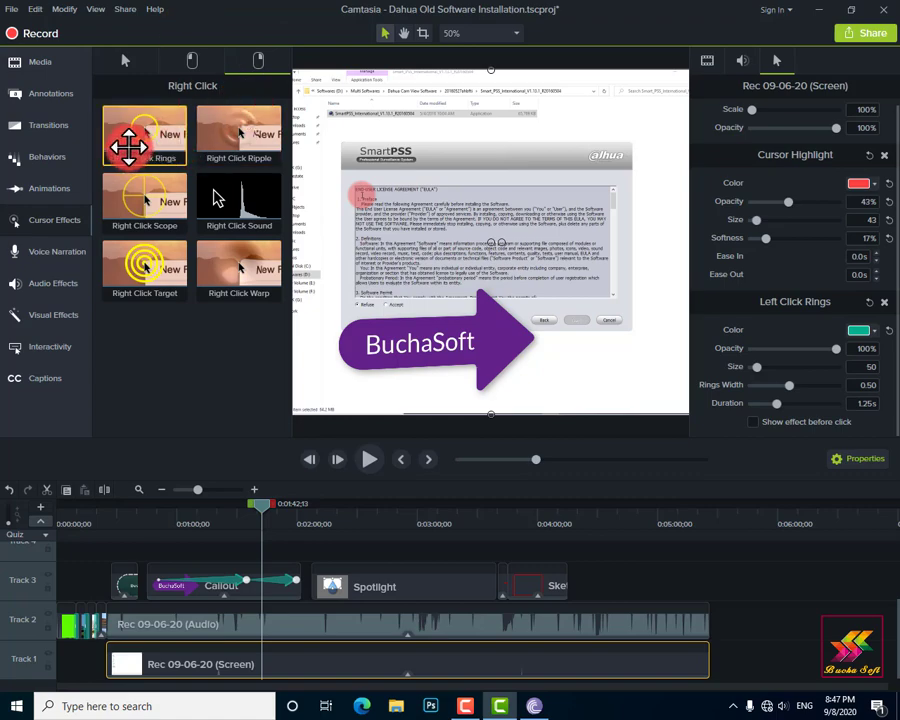
{"action": "left_click_drag", "start_coordinate": [128, 147], "coordinate": [472, 346]}
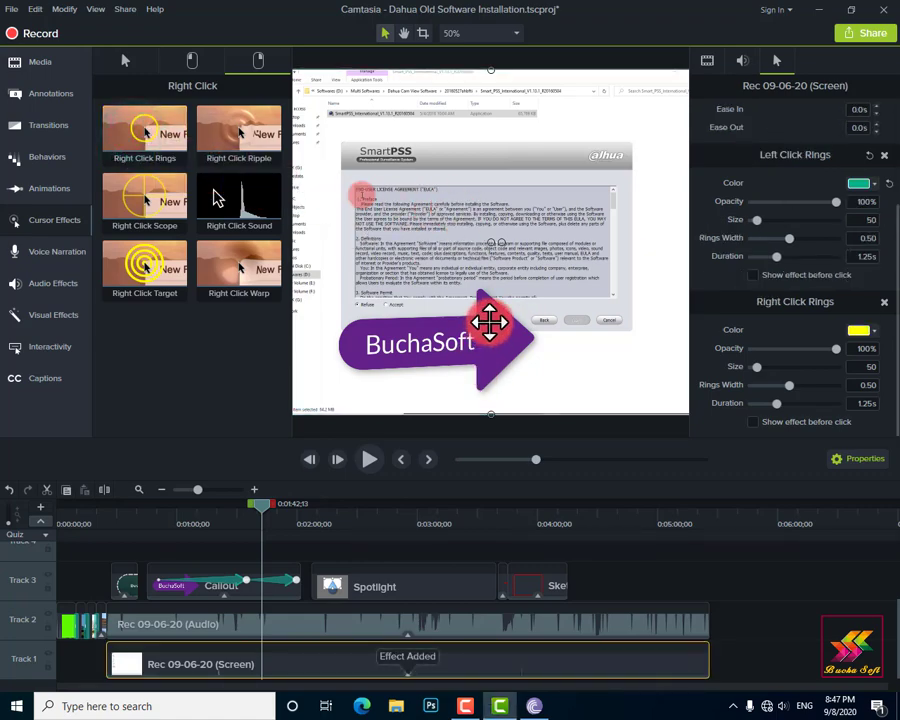
{"action": "left_click", "coordinate": [874, 331]}
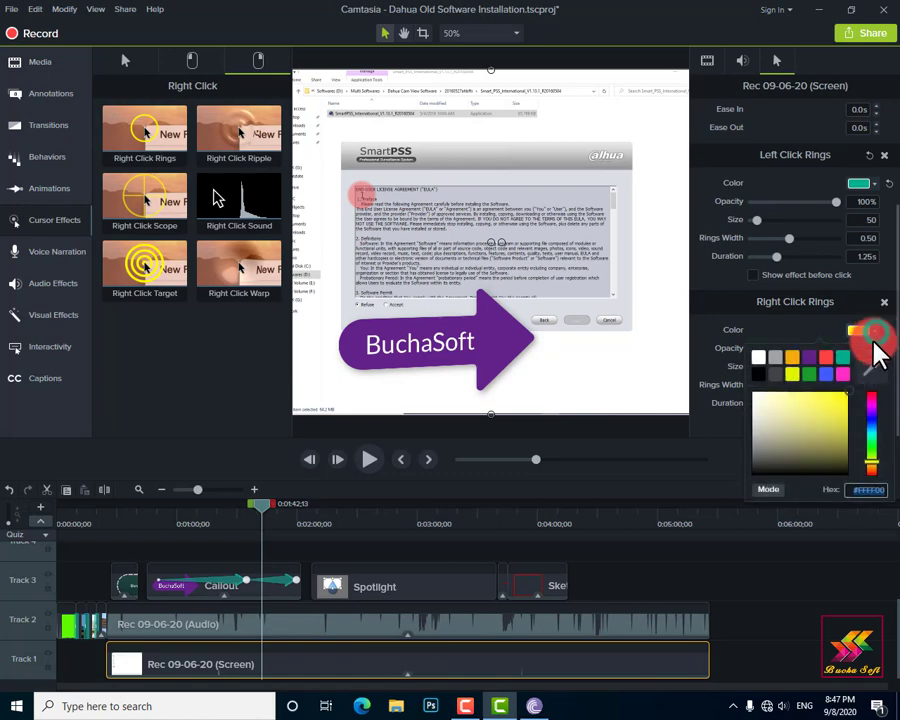
{"action": "left_click", "coordinate": [792, 358]}
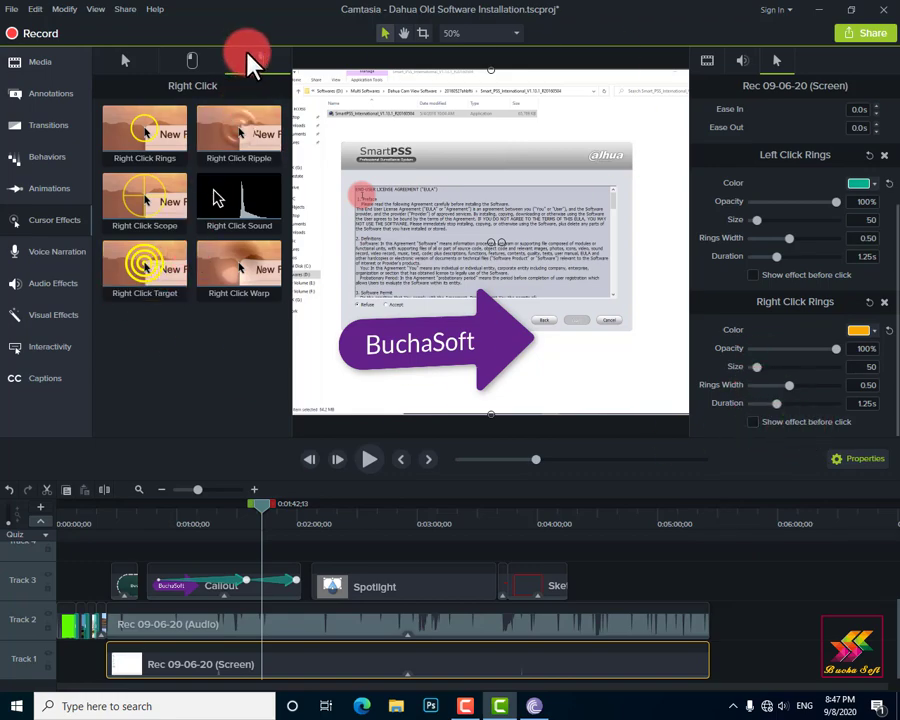
Step: View the canvas at 100% and 75% magnification, and return it to 50%
{"action": "left_click", "coordinate": [473, 40]}
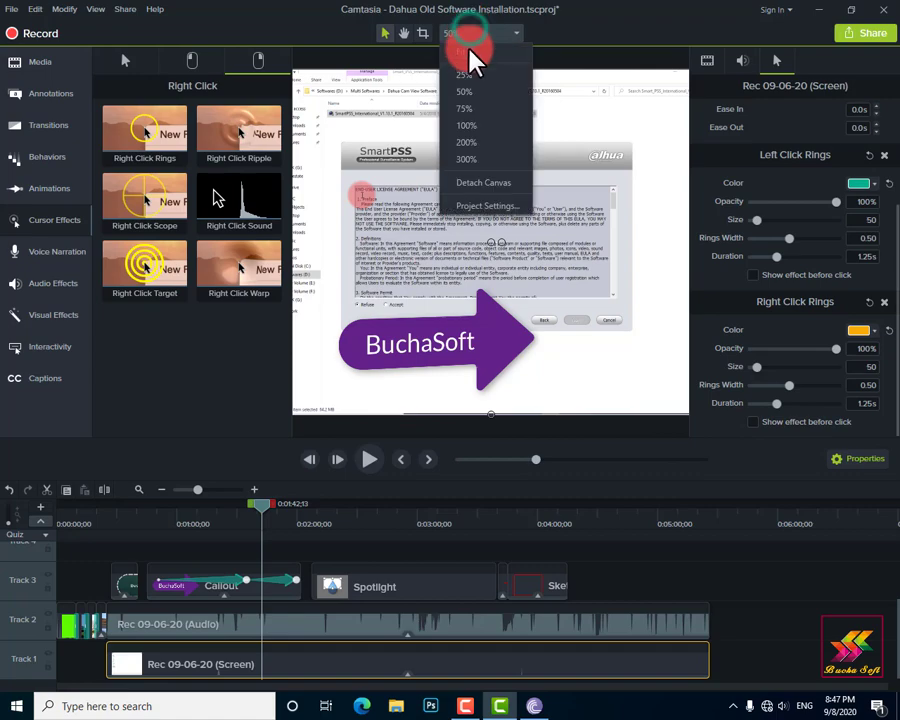
{"action": "left_click", "coordinate": [468, 132]}
{"action": "left_click", "coordinate": [484, 40]}
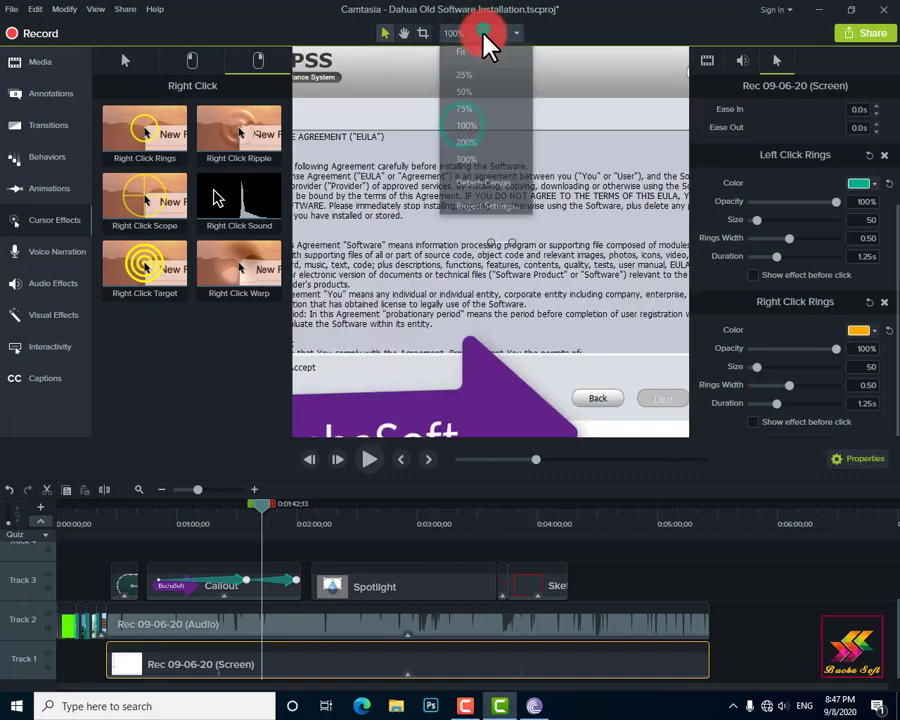
{"action": "left_click", "coordinate": [462, 108]}
{"action": "left_click", "coordinate": [484, 40]}
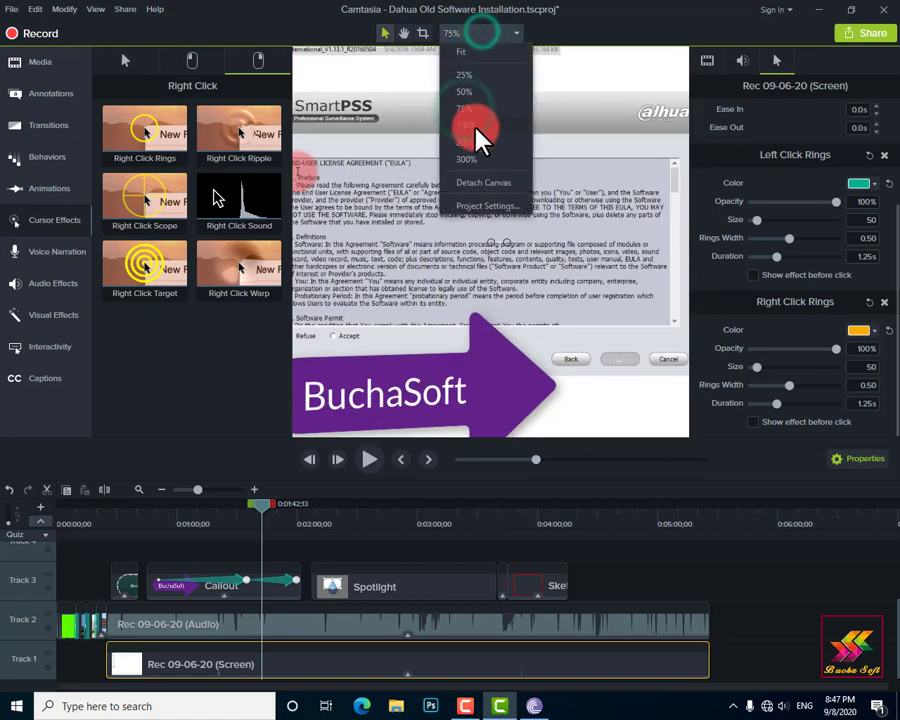
{"action": "left_click", "coordinate": [466, 86]}
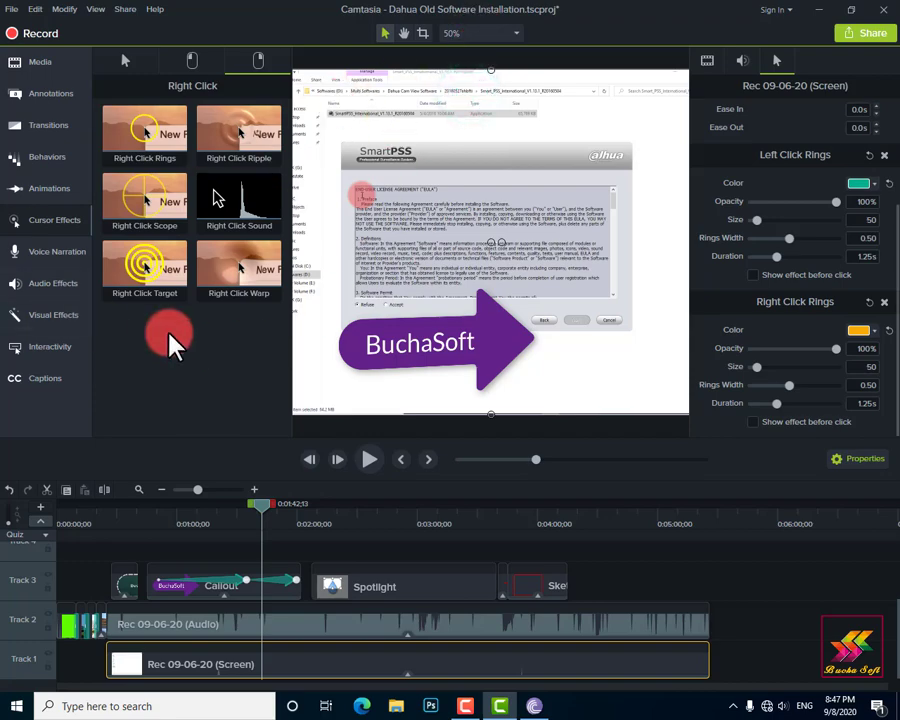
Step: Look over the voice narration recording options and the audio effects, and clear the timeline selection
{"action": "left_click", "coordinate": [58, 251]}
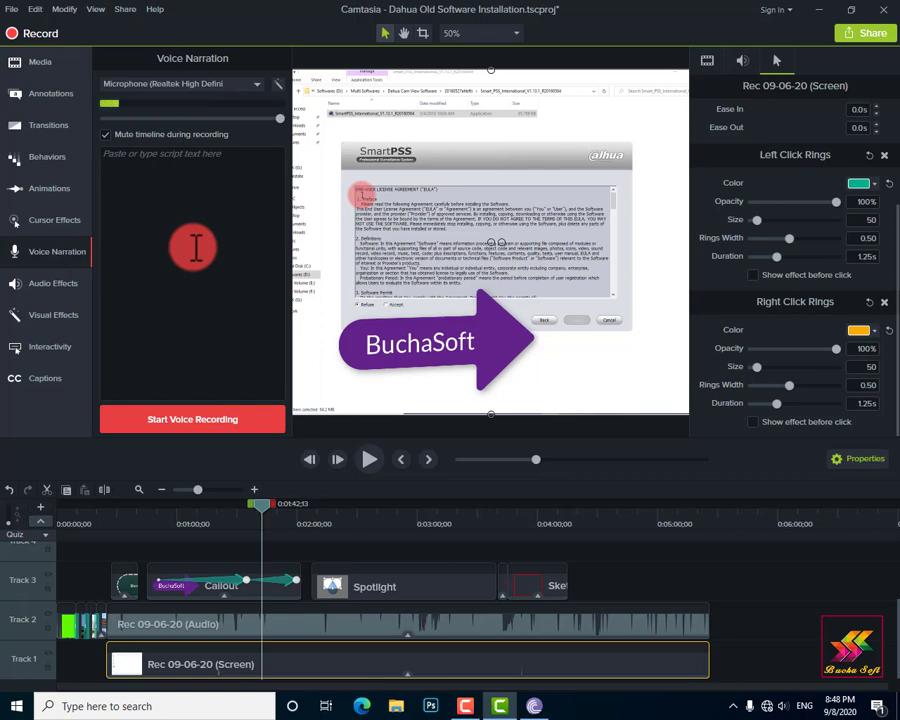
{"action": "left_click", "coordinate": [55, 285]}
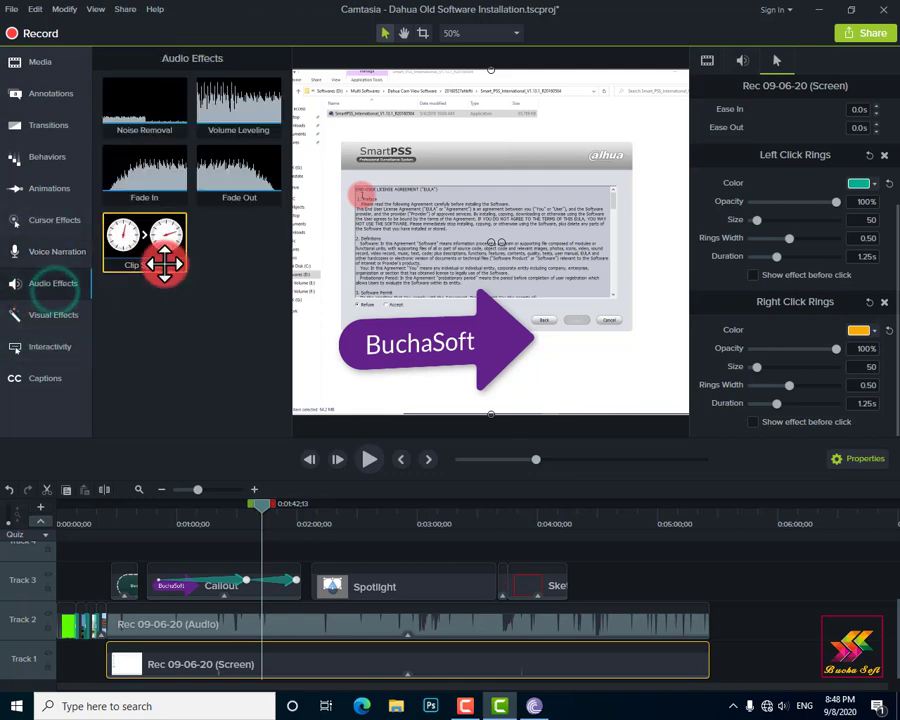
{"action": "left_click", "coordinate": [50, 253]}
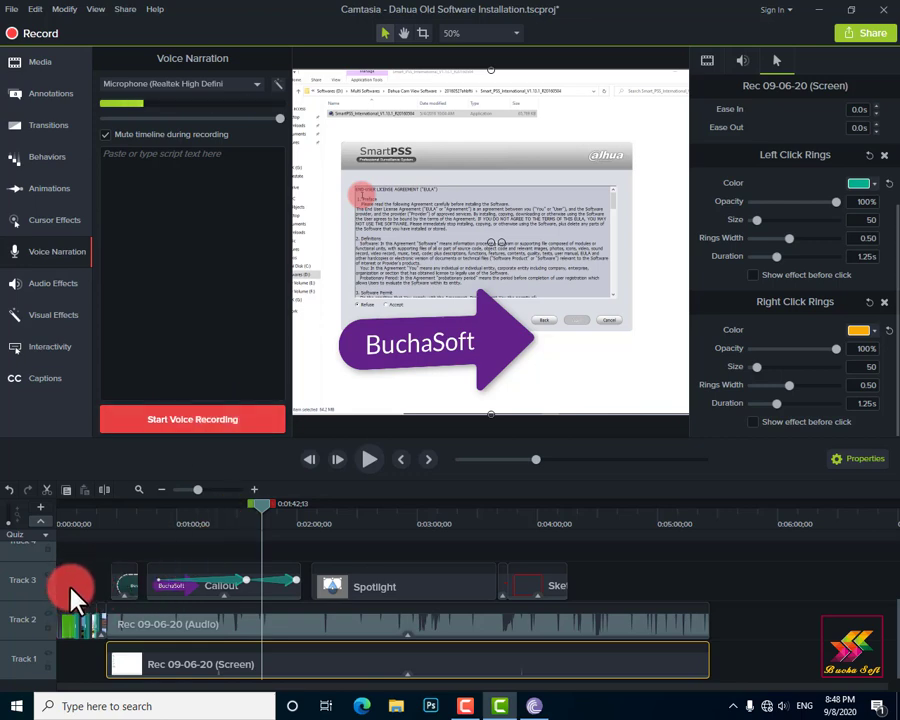
{"action": "left_click_drag", "start_coordinate": [652, 580], "coordinate": [805, 660]}
{"action": "left_click", "coordinate": [794, 600]}
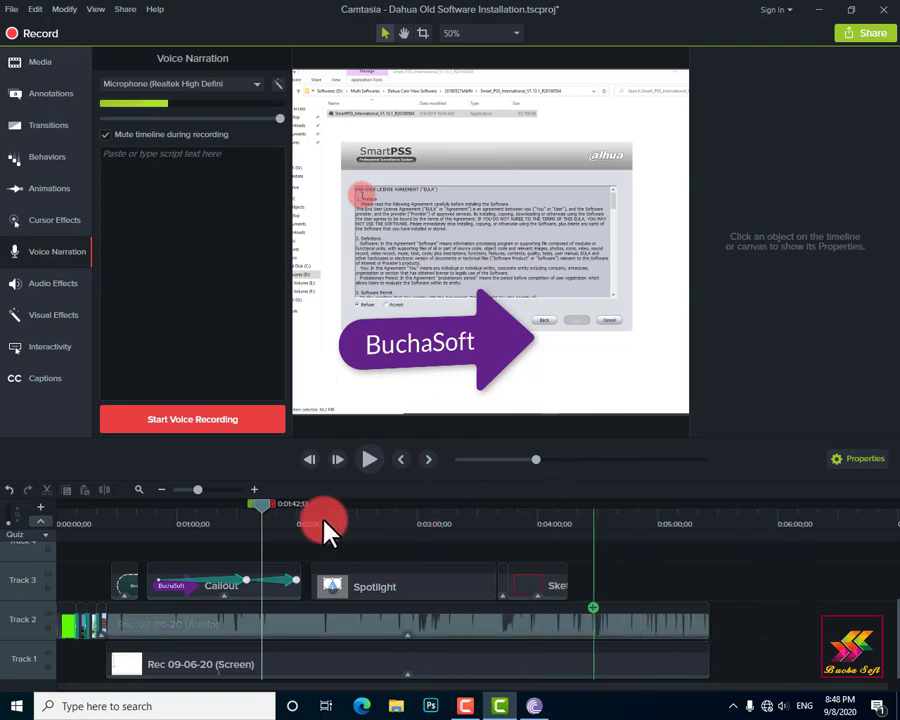
Step: Apply the Volume Leveling effect to the Rec 09-06-20 (Audio) clip on Track 2
{"action": "left_click", "coordinate": [45, 290]}
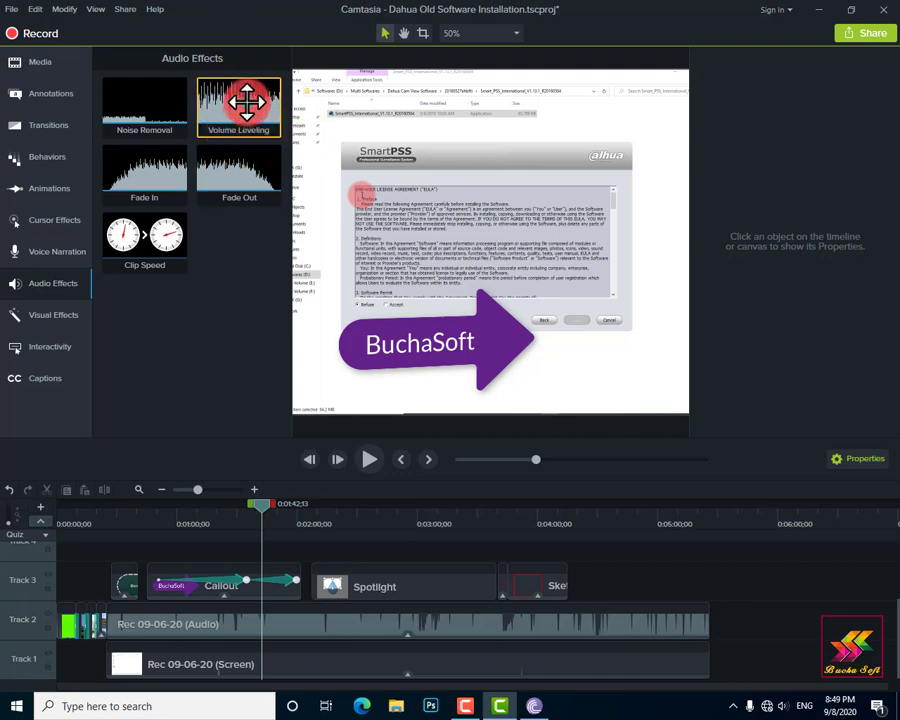
{"action": "left_click_drag", "start_coordinate": [246, 108], "coordinate": [213, 630]}
{"action": "left_click", "coordinate": [416, 630]}
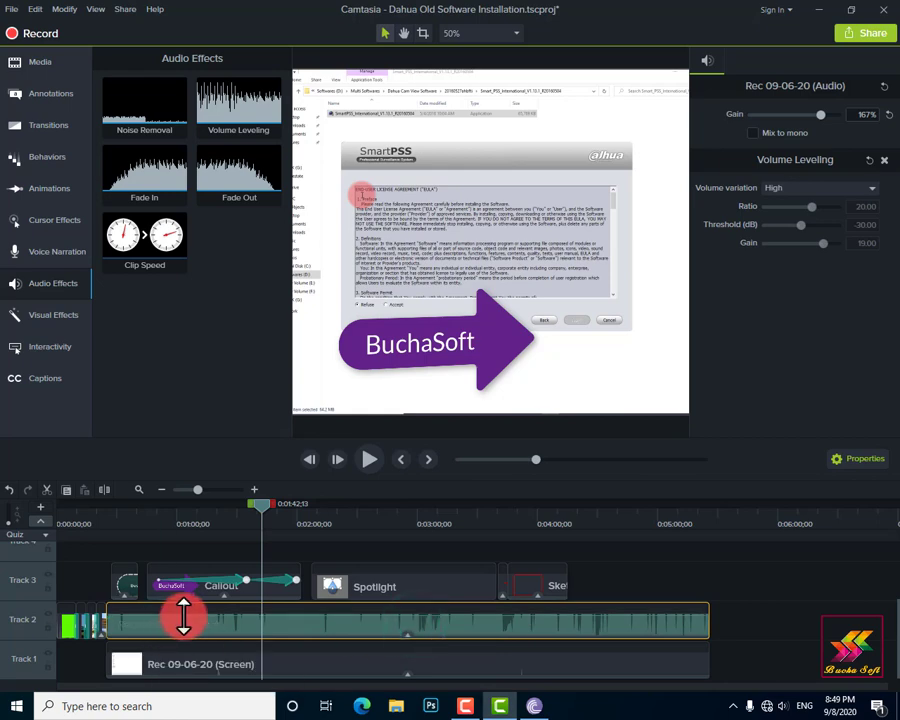
Step: Mix the Rec 09-06-20 (Audio) clip to mono and raise its gain to 226%
{"action": "mouse_move", "coordinate": [184, 617]}
{"action": "left_mouse_down"}
{"action": "mouse_move", "coordinate": [187, 637]}
{"action": "mouse_move", "coordinate": [194, 596]}
{"action": "left_mouse_up"}
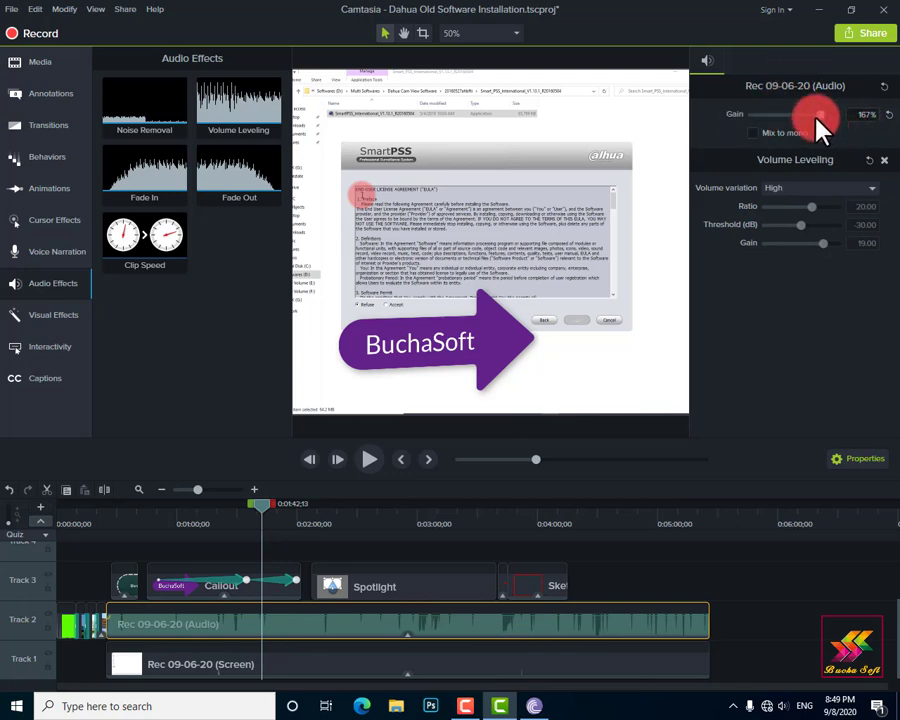
{"action": "left_click", "coordinate": [751, 134]}
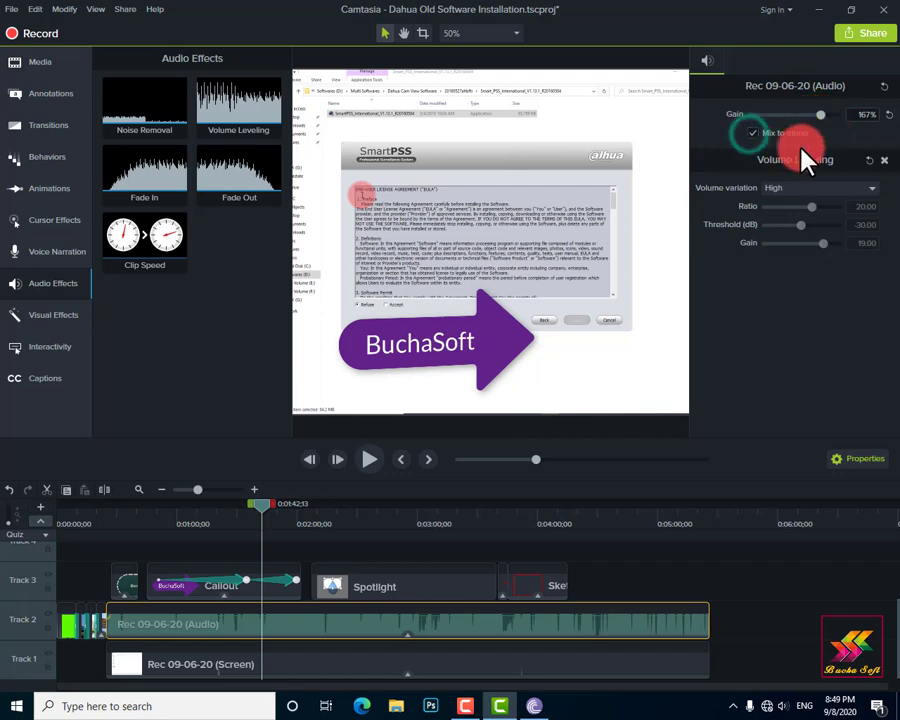
{"action": "left_click_drag", "start_coordinate": [820, 120], "coordinate": [836, 112]}
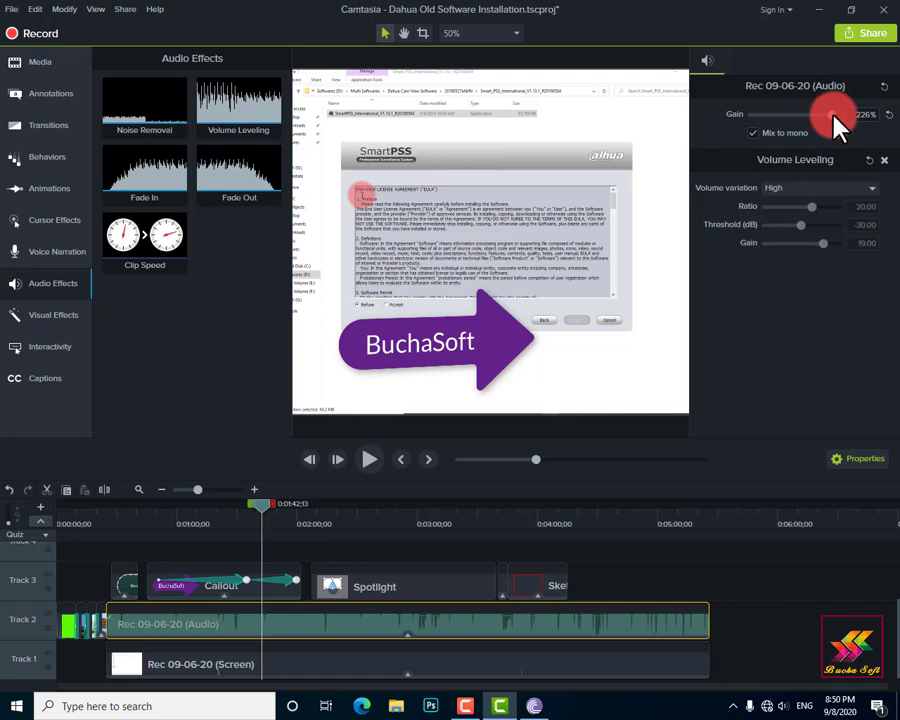
Step: Set the volume variation of the audio clip's Volume Leveling effect to High
{"action": "left_click", "coordinate": [800, 190]}
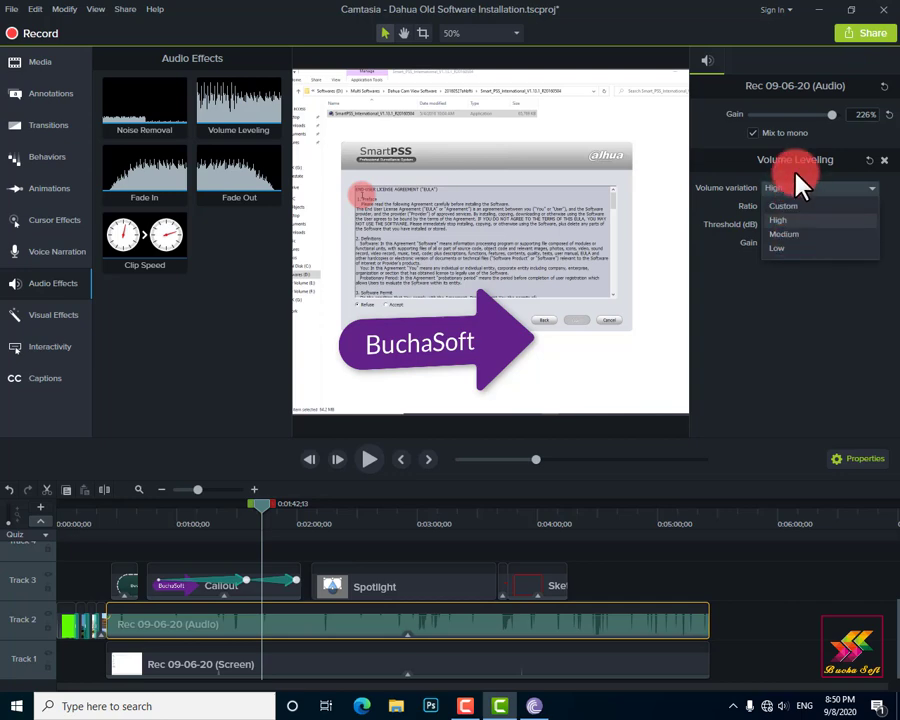
{"action": "left_click", "coordinate": [782, 221]}
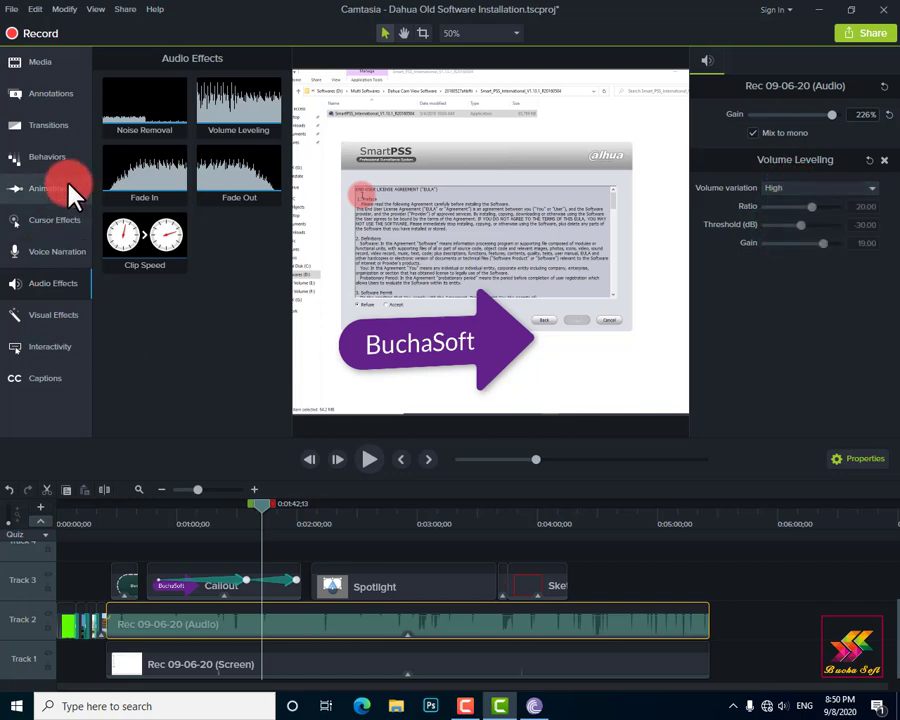
Step: Apply the Colorize visual effect to the main-entrance-dha-multan image on Track 2 and bring the playhead to that image
{"action": "left_click", "coordinate": [62, 316]}
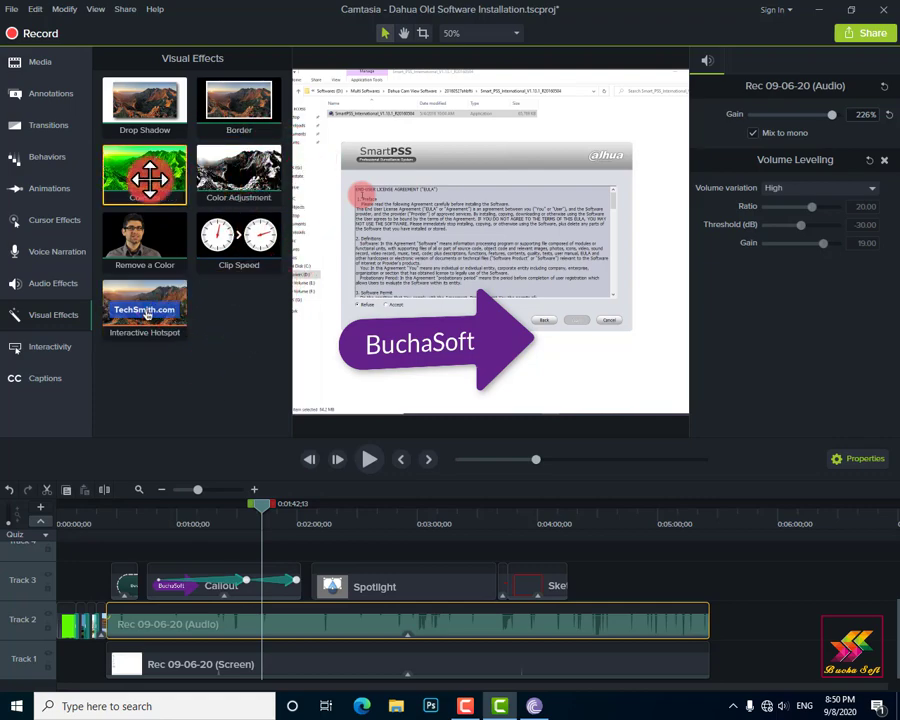
{"action": "left_click_drag", "start_coordinate": [149, 180], "coordinate": [84, 624]}
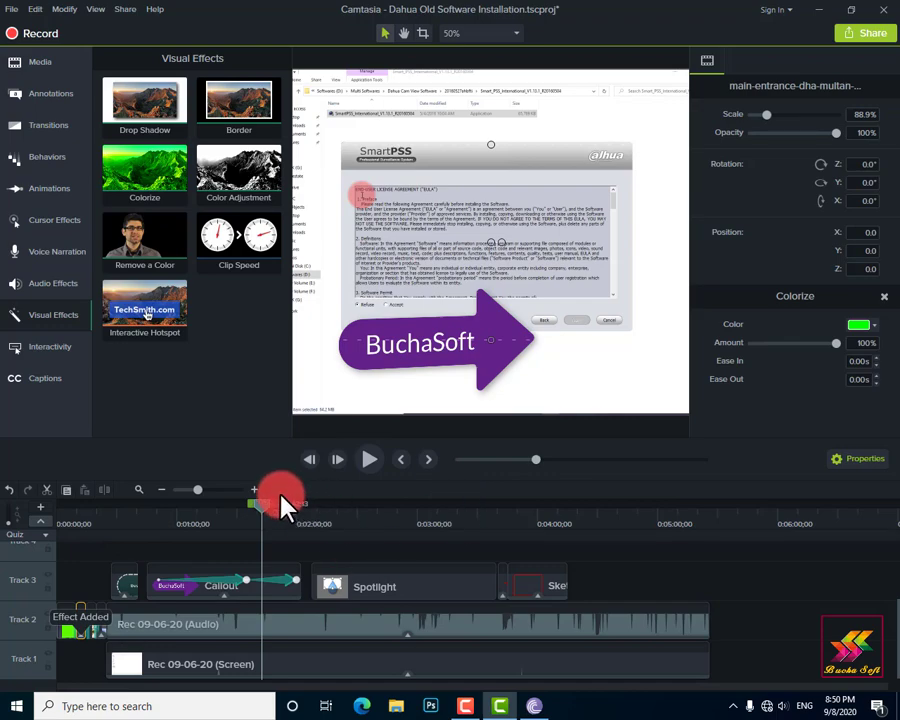
{"action": "left_click_drag", "start_coordinate": [268, 512], "coordinate": [85, 522]}
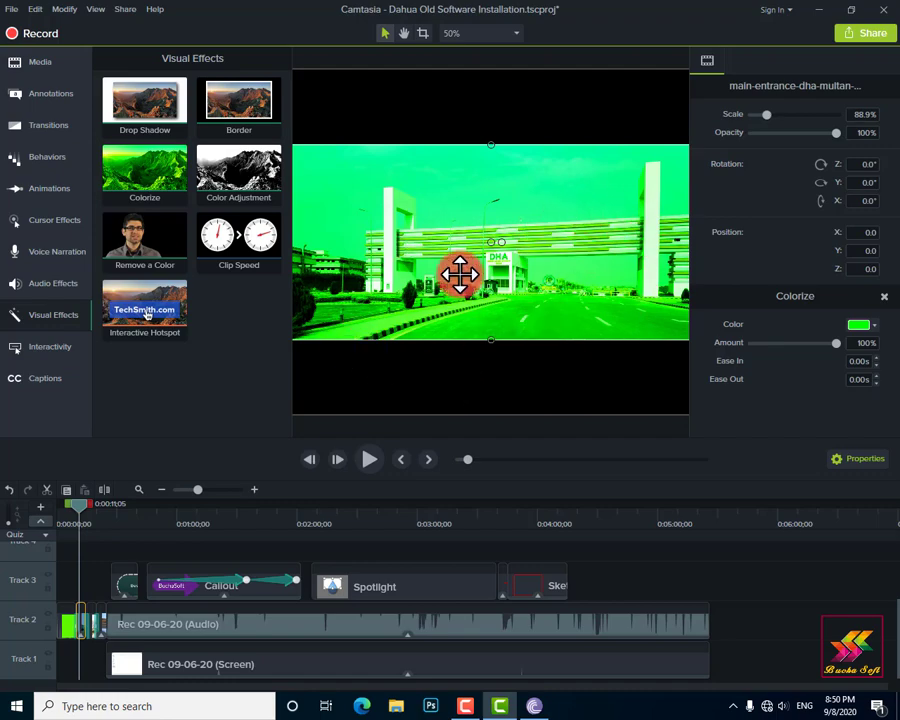
Step: Try yellow and red as the Colorize color of the main-entrance image, and set it to teal
{"action": "left_click", "coordinate": [866, 325]}
{"action": "left_click", "coordinate": [794, 367]}
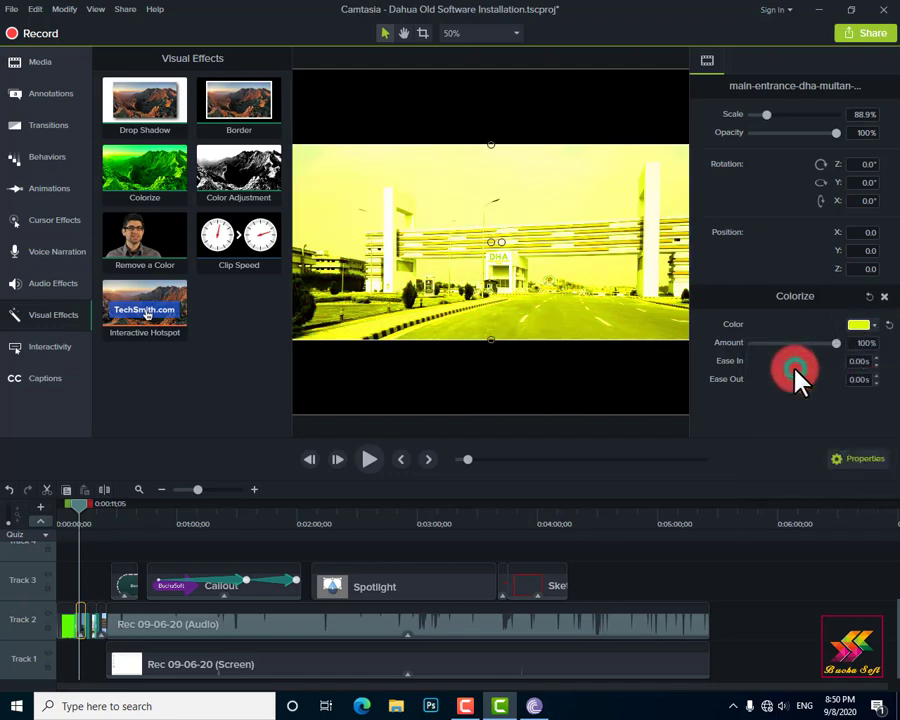
{"action": "left_click", "coordinate": [862, 329]}
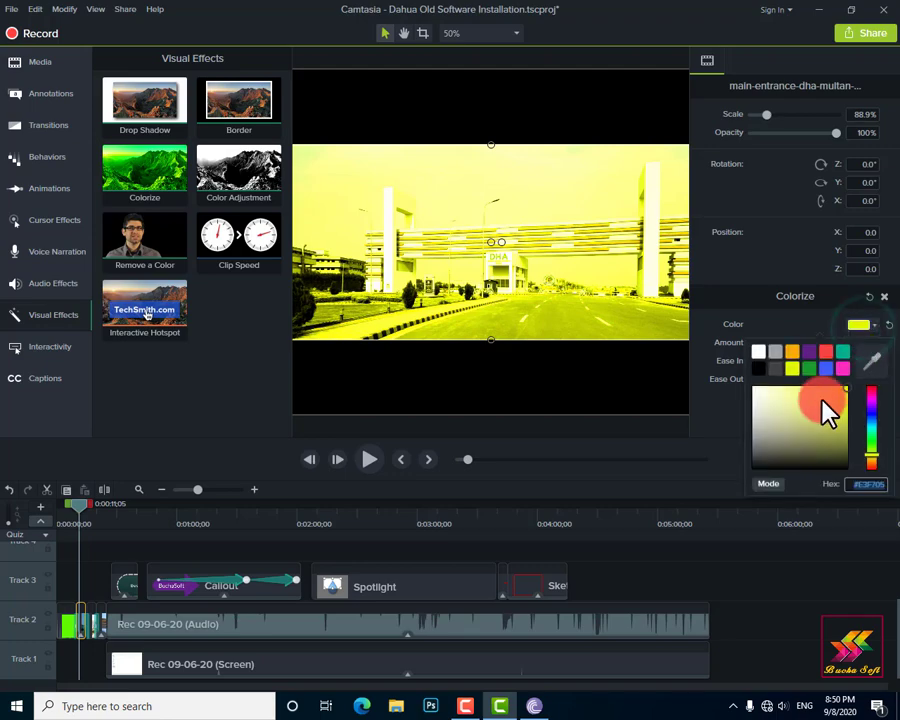
{"action": "left_click", "coordinate": [825, 366]}
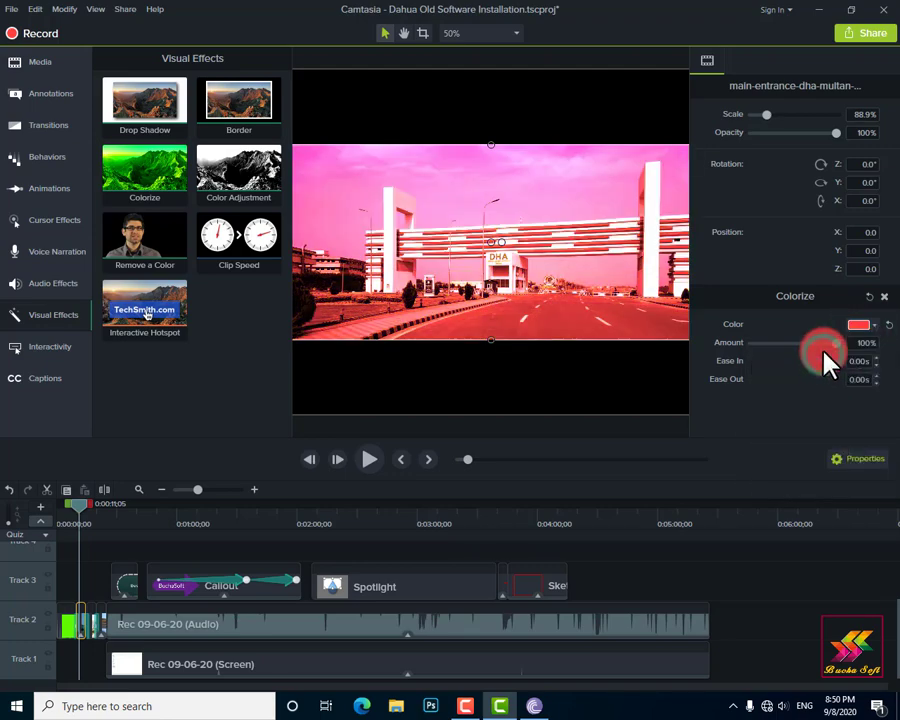
{"action": "left_click", "coordinate": [866, 326]}
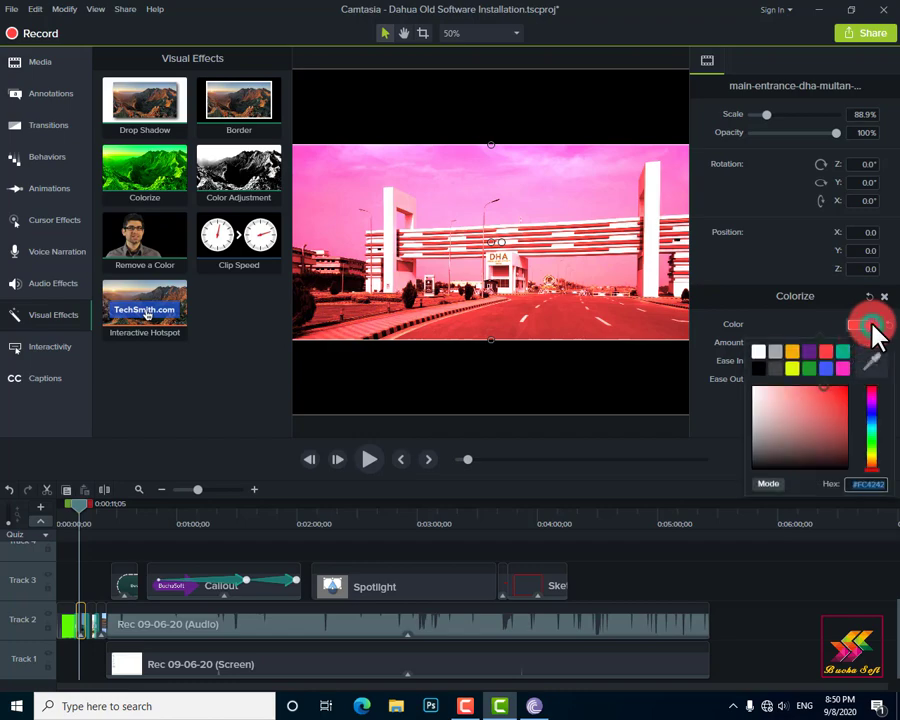
{"action": "left_click", "coordinate": [842, 362]}
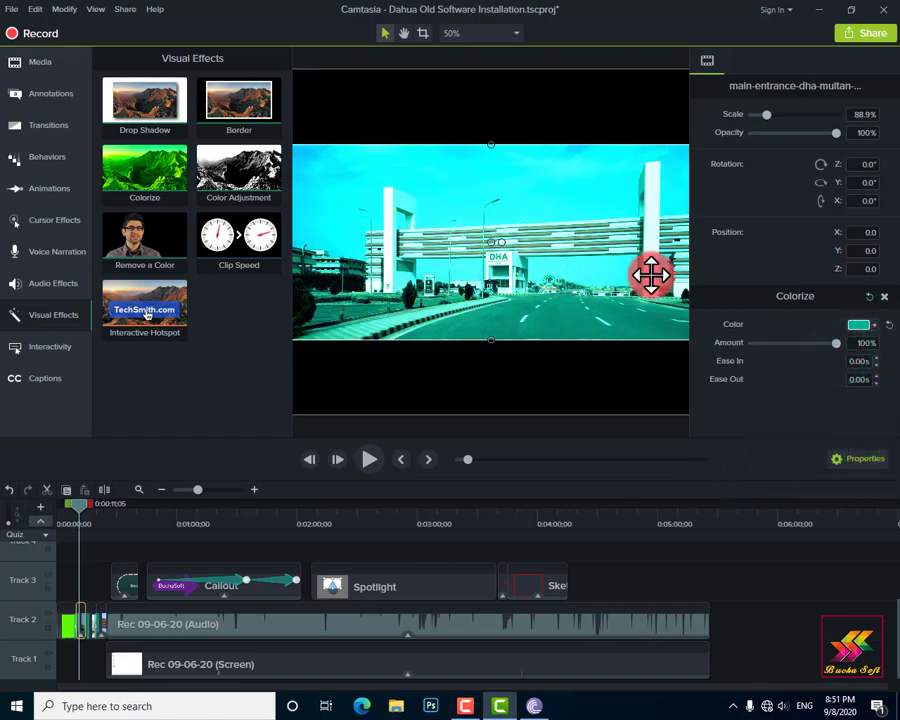
{"action": "left_click", "coordinate": [810, 390]}
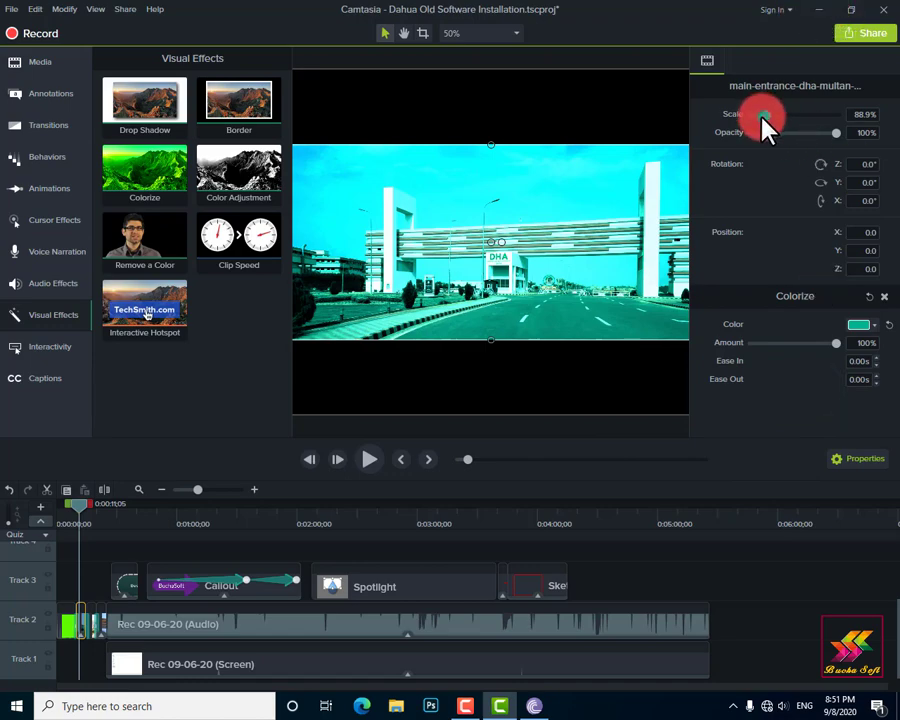
Step: Set the main-entrance image's scale to 76.4% and its opacity to 100%
{"action": "mouse_move", "coordinate": [761, 117]}
{"action": "left_mouse_down"}
{"action": "mouse_move", "coordinate": [751, 117]}
{"action": "mouse_move", "coordinate": [767, 122]}
{"action": "mouse_move", "coordinate": [762, 128]}
{"action": "left_mouse_up"}
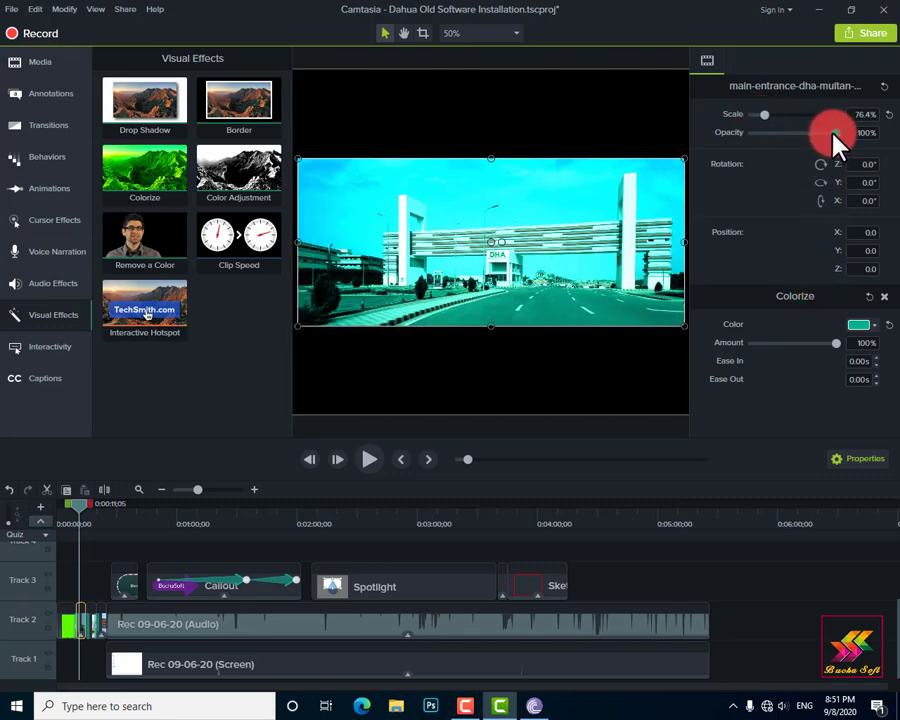
{"action": "mouse_move", "coordinate": [836, 132]}
{"action": "left_mouse_down"}
{"action": "mouse_move", "coordinate": [770, 146]}
{"action": "mouse_move", "coordinate": [848, 142]}
{"action": "left_mouse_up"}
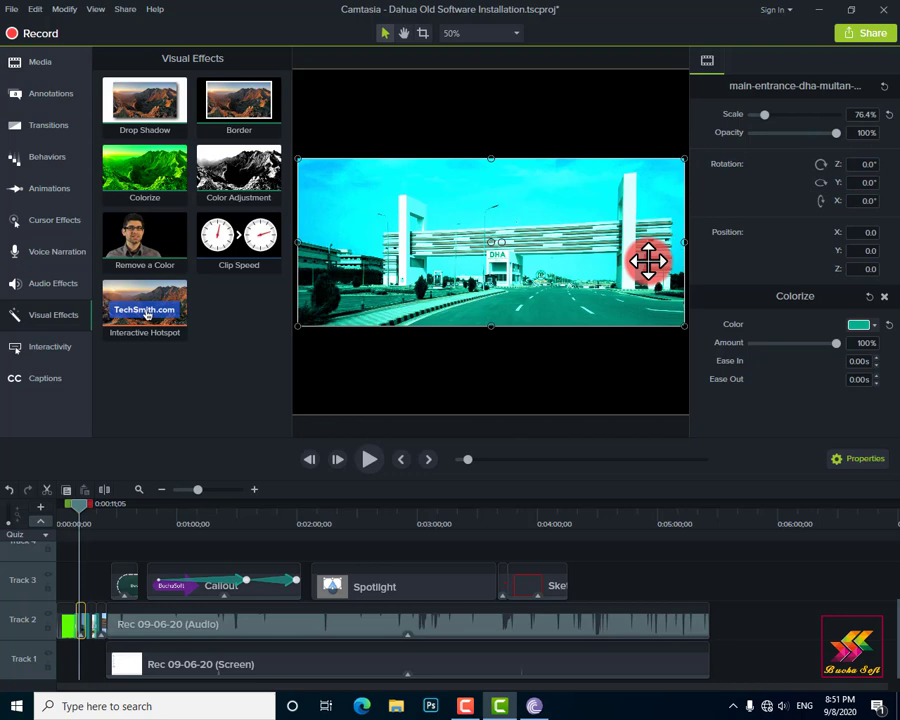
Step: Look over the quiz interactivity options and the caption options
{"action": "left_click", "coordinate": [55, 348]}
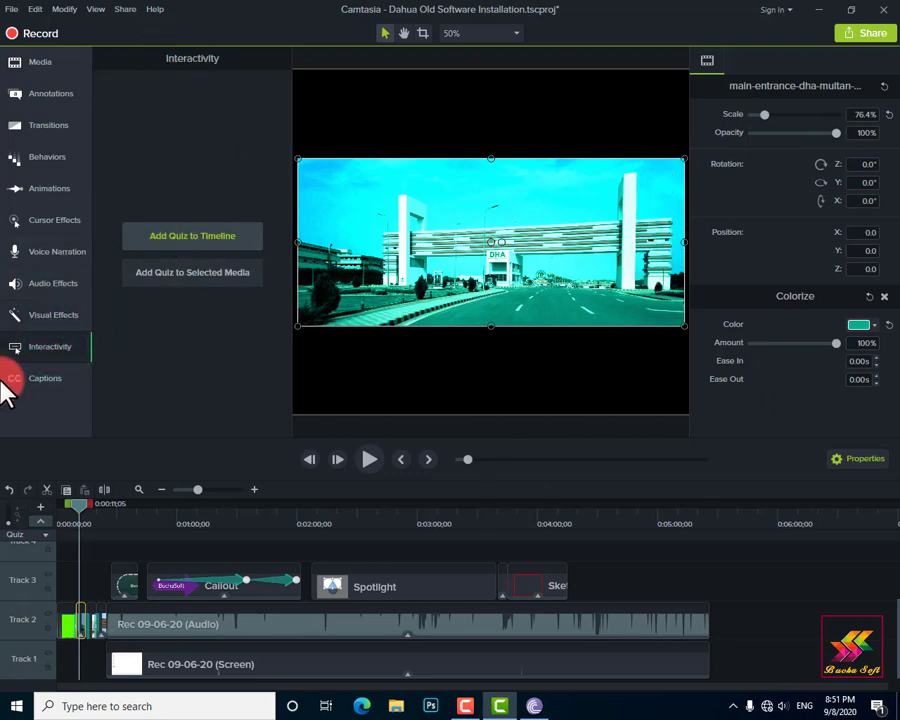
{"action": "left_click", "coordinate": [50, 385]}
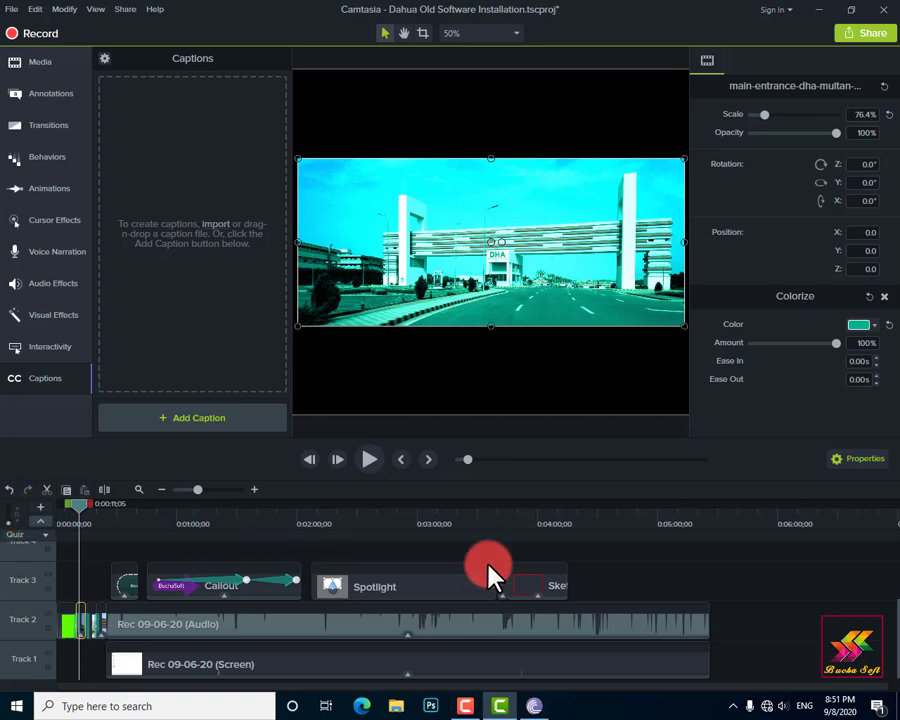
Step: Copy the Spotlight callout on Track 3 and paste the duplicate into the empty area after the sketch callout
{"action": "left_click", "coordinate": [418, 584]}
{"action": "right_click", "coordinate": [420, 590]}
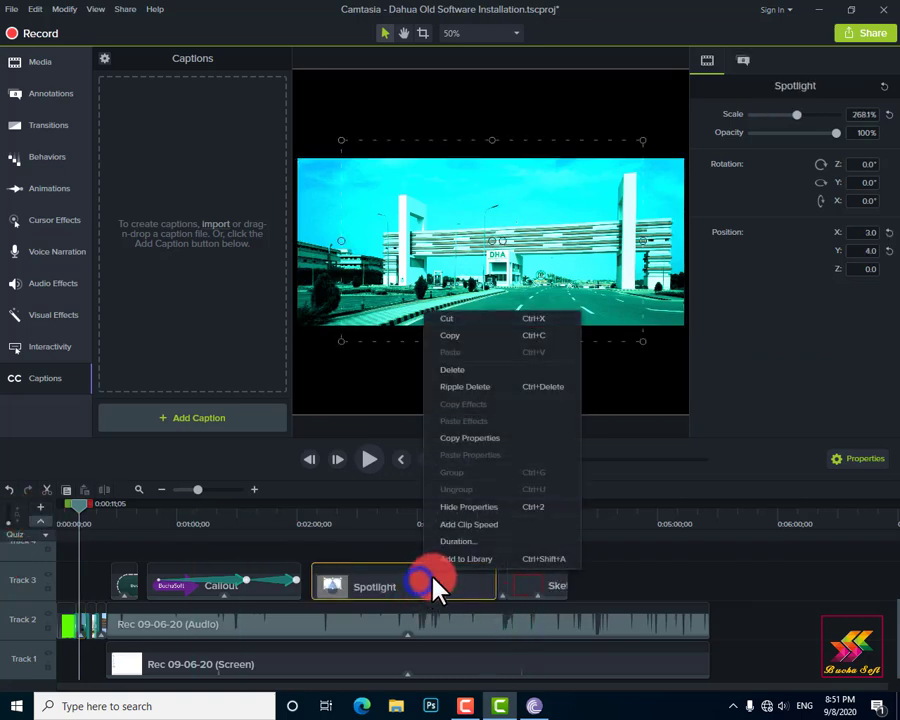
{"action": "left_click", "coordinate": [472, 340]}
{"action": "left_click", "coordinate": [624, 588]}
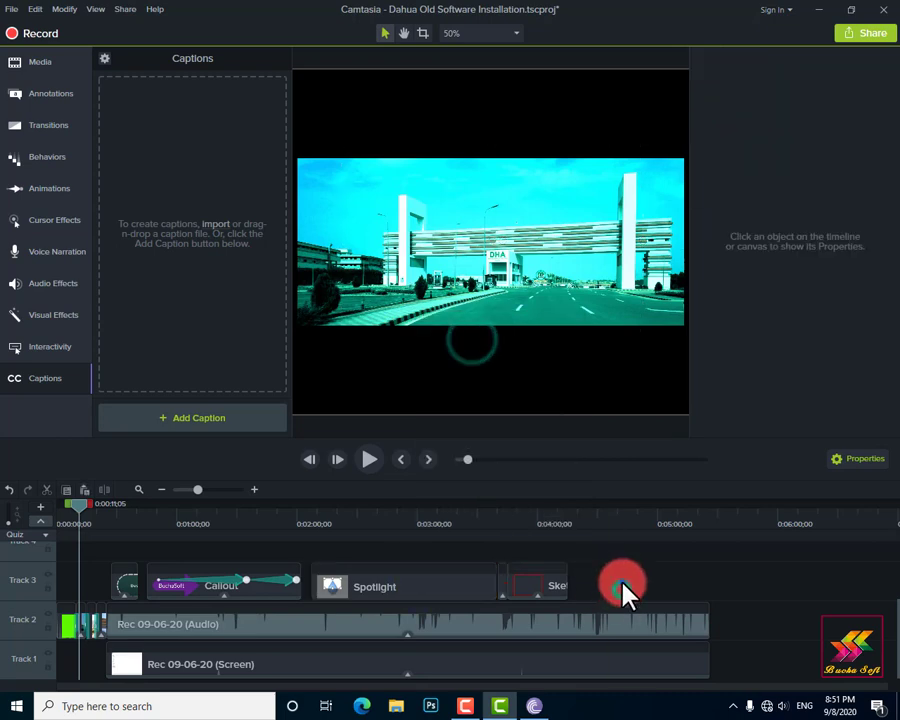
{"action": "right_click", "coordinate": [620, 585]}
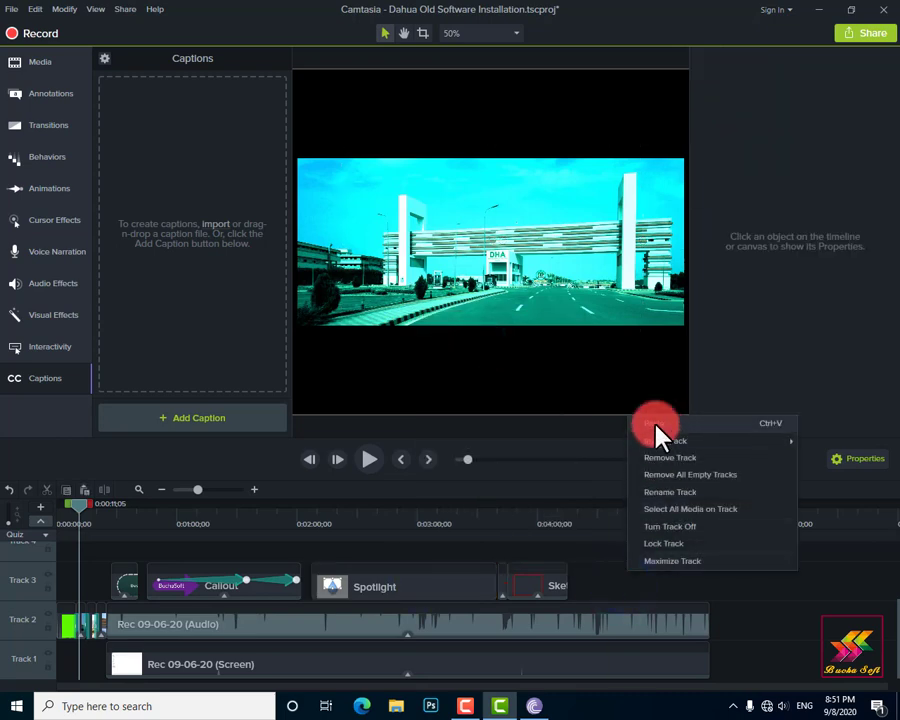
{"action": "left_click", "coordinate": [658, 430]}
Step: Move the duplicate Spotlight callout against the sketch callout's end and trim it to end with the audio clip
{"action": "left_click", "coordinate": [701, 599]}
{"action": "left_click", "coordinate": [735, 597]}
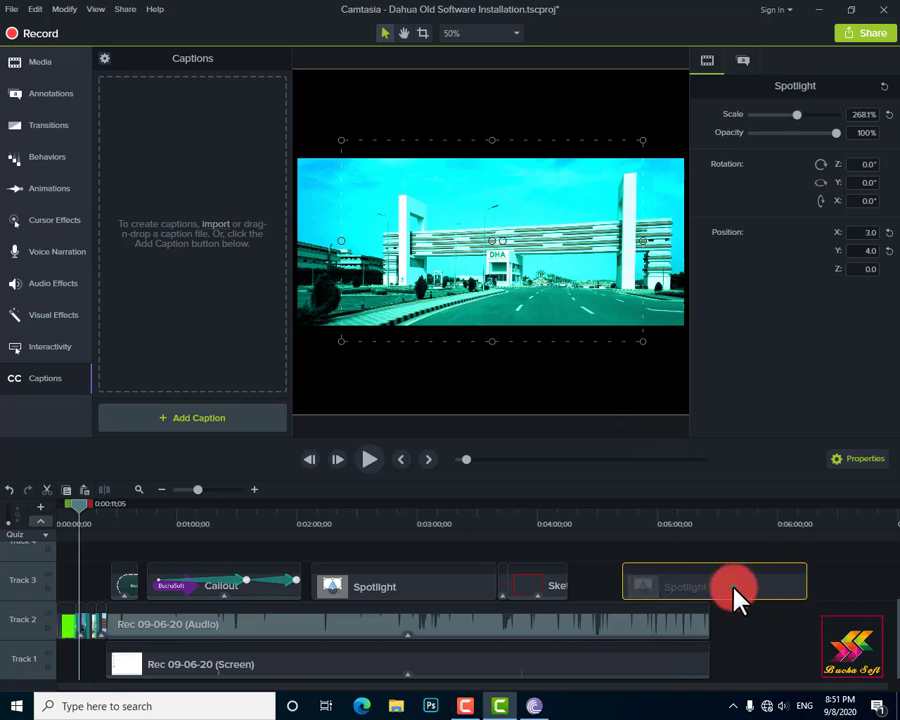
{"action": "left_click_drag", "start_coordinate": [735, 597], "coordinate": [682, 598]}
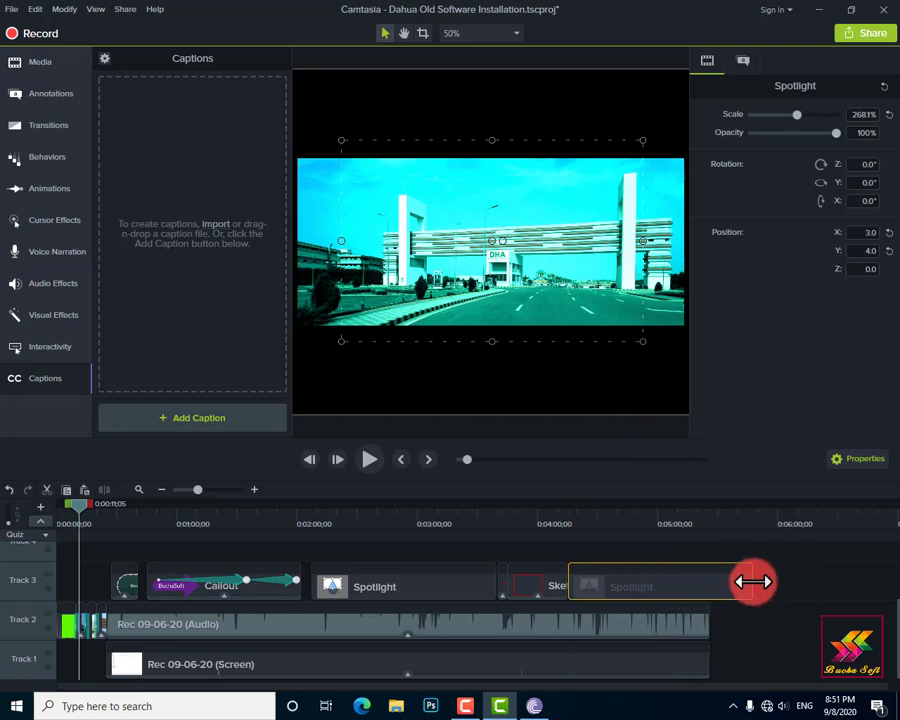
{"action": "left_click_drag", "start_coordinate": [752, 581], "coordinate": [703, 581]}
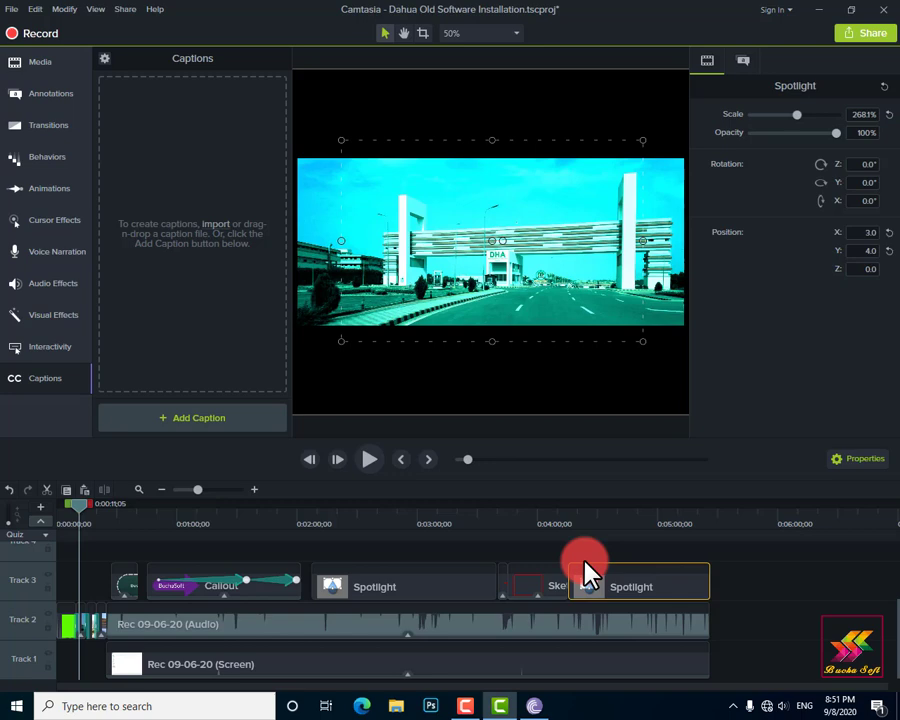
Step: Delete the duplicate Spotlight callout from the end of Track 3
{"action": "left_click_drag", "start_coordinate": [648, 604], "coordinate": [583, 639]}
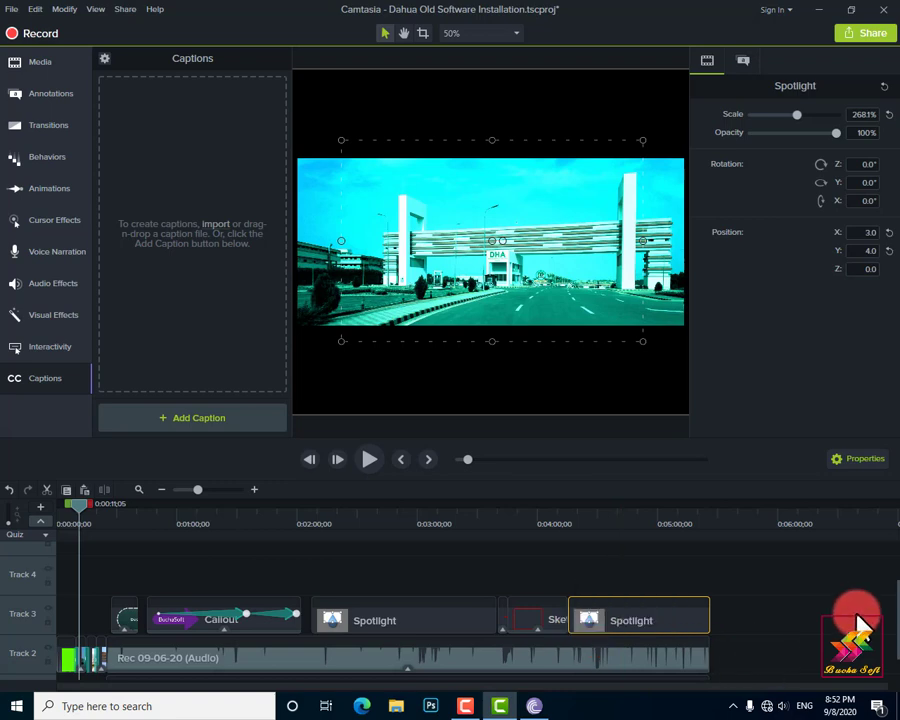
{"action": "key", "text": "Delete"}
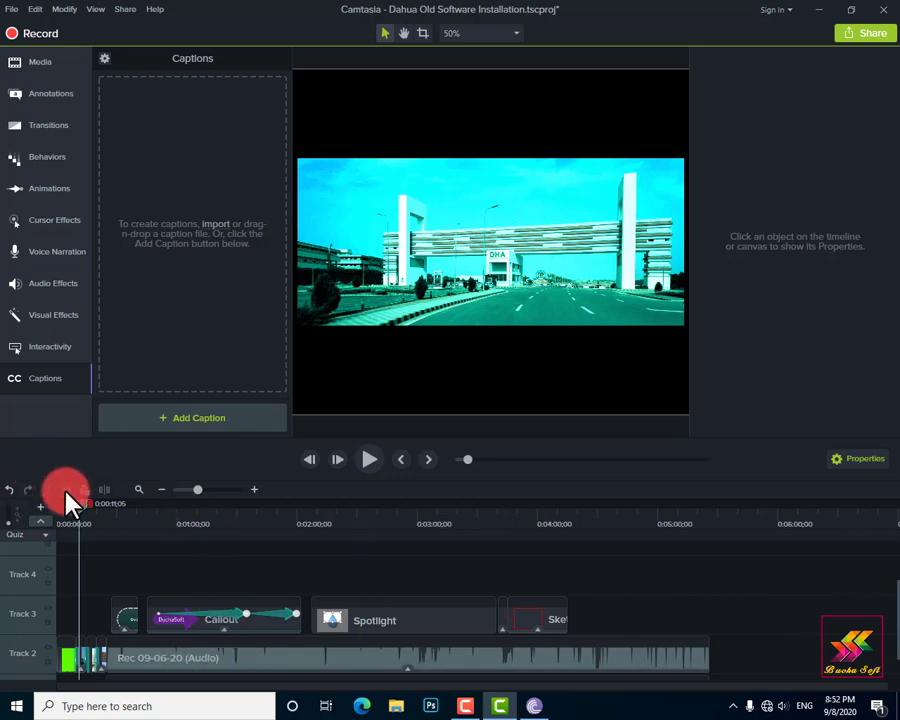
Step: Look over the stacked timeline tracks, from the empty upper ones down to the recording's tracks
{"action": "scroll", "coordinate": [380, 594], "scroll_direction": "up", "scroll_amount": 1}
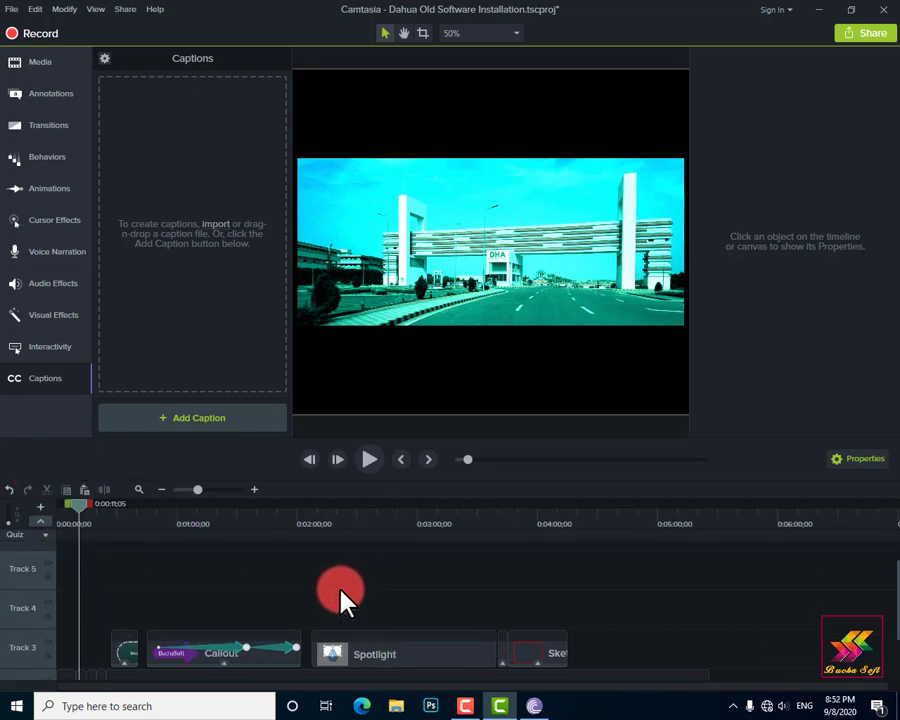
{"action": "scroll", "coordinate": [97, 607], "scroll_direction": "up", "scroll_amount": 1}
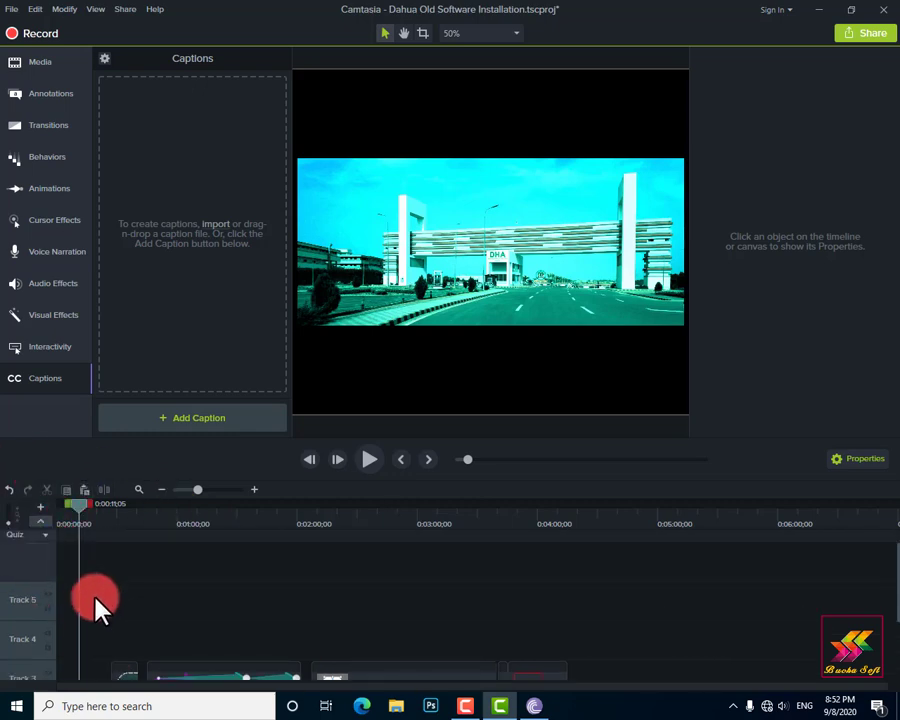
{"action": "scroll", "coordinate": [97, 607], "scroll_direction": "down", "scroll_amount": 3}
{"action": "scroll", "coordinate": [97, 607], "scroll_direction": "up", "scroll_amount": 3}
{"action": "scroll", "coordinate": [97, 607], "scroll_direction": "down", "scroll_amount": 2}
{"action": "scroll", "coordinate": [97, 607], "scroll_direction": "down", "scroll_amount": 1}
{"action": "scroll", "coordinate": [97, 607], "scroll_direction": "up", "scroll_amount": 3}
{"action": "scroll", "coordinate": [97, 607], "scroll_direction": "down", "scroll_amount": 1}
{"action": "scroll", "coordinate": [97, 607], "scroll_direction": "down", "scroll_amount": 1}
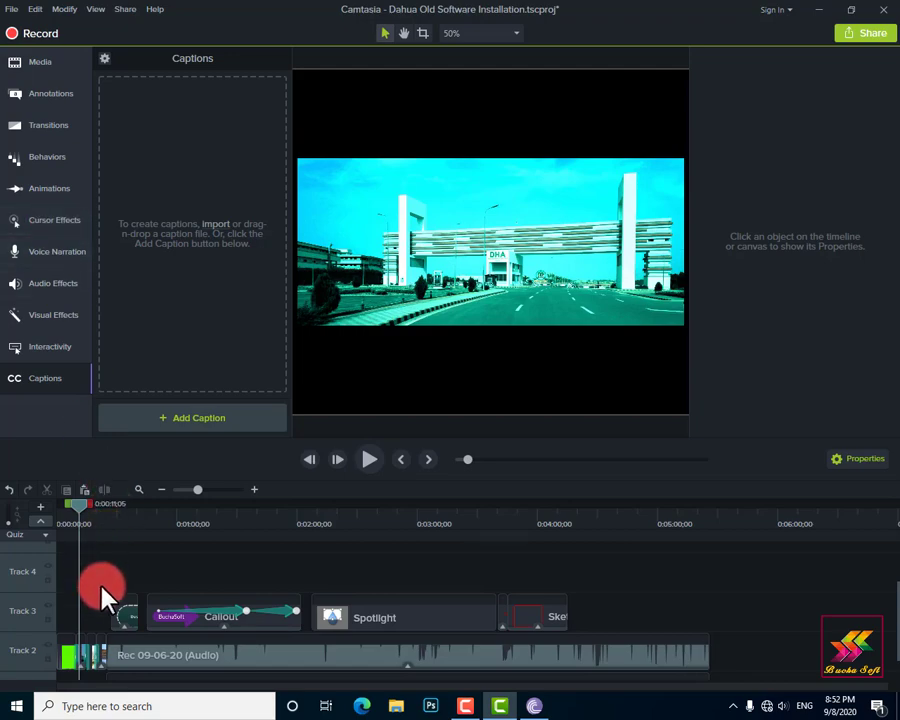
{"action": "scroll", "coordinate": [100, 586], "scroll_direction": "up", "scroll_amount": 2}
Step: Restore the editor window to a smaller size, move it across the desktop, and maximize it again
{"action": "double_click", "coordinate": [297, 8]}
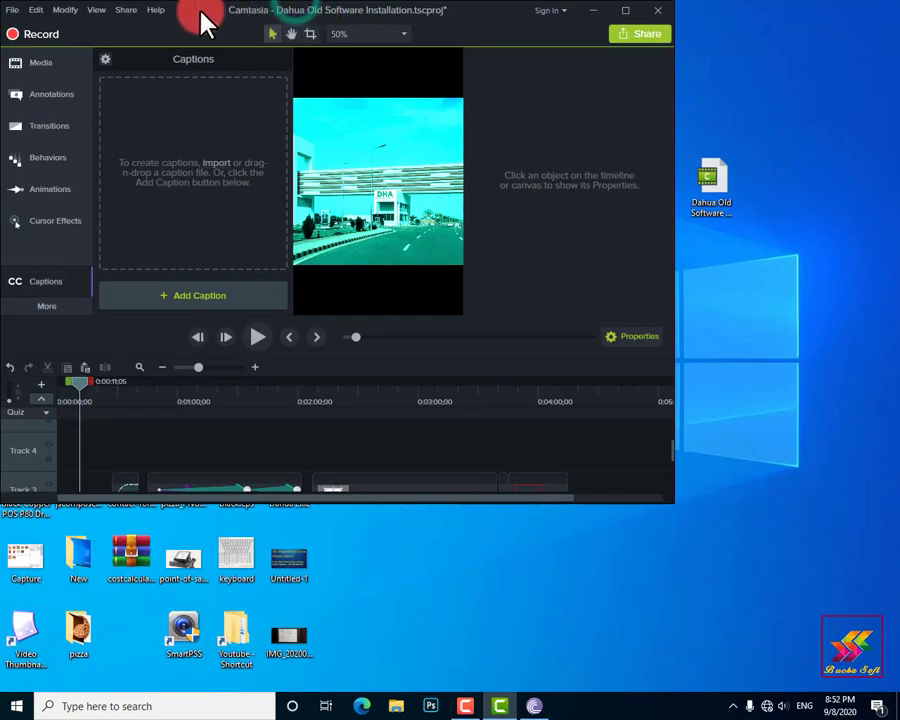
{"action": "left_click_drag", "start_coordinate": [201, 16], "coordinate": [402, 110]}
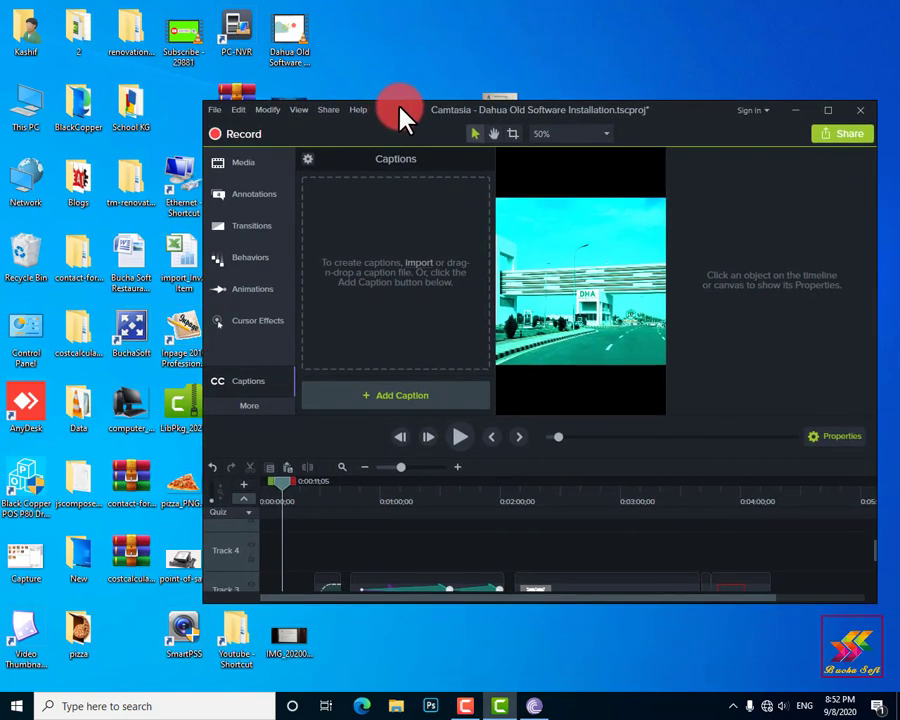
{"action": "double_click", "coordinate": [398, 112]}
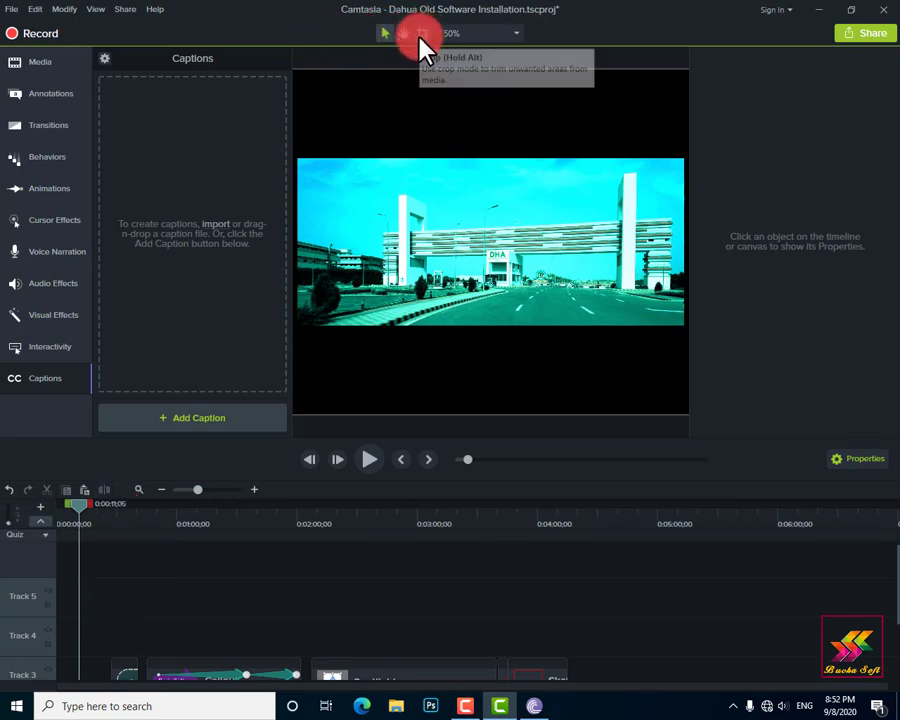
Step: Switch the canvas to crop mode and show the project's imported media
{"action": "left_click", "coordinate": [472, 36]}
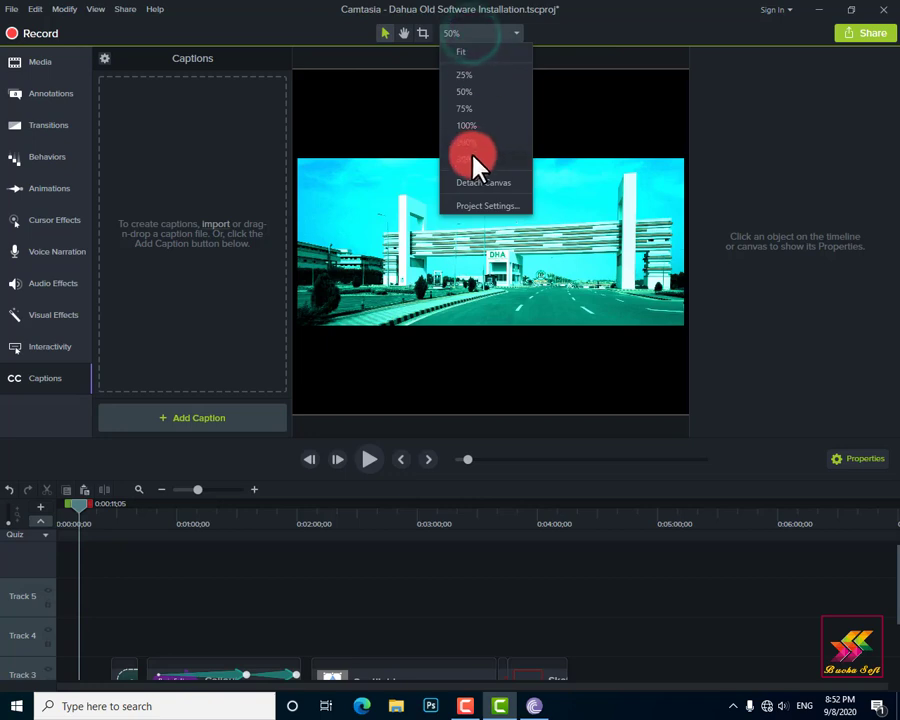
{"action": "left_click", "coordinate": [425, 38]}
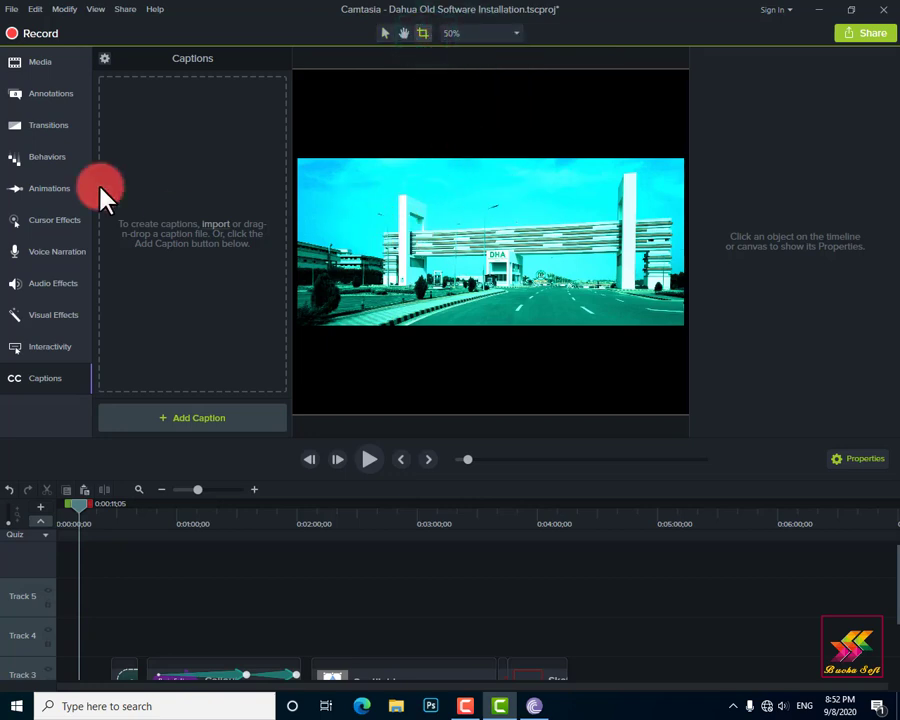
{"action": "left_click", "coordinate": [45, 60]}
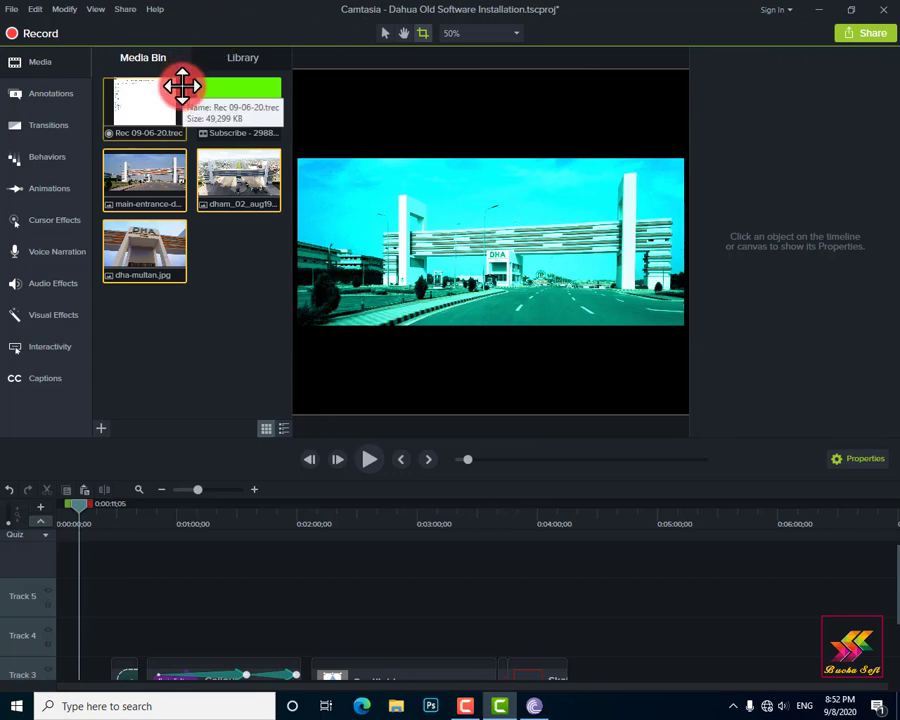
{"action": "scroll", "coordinate": [740, 600], "scroll_direction": "down", "scroll_amount": 3}
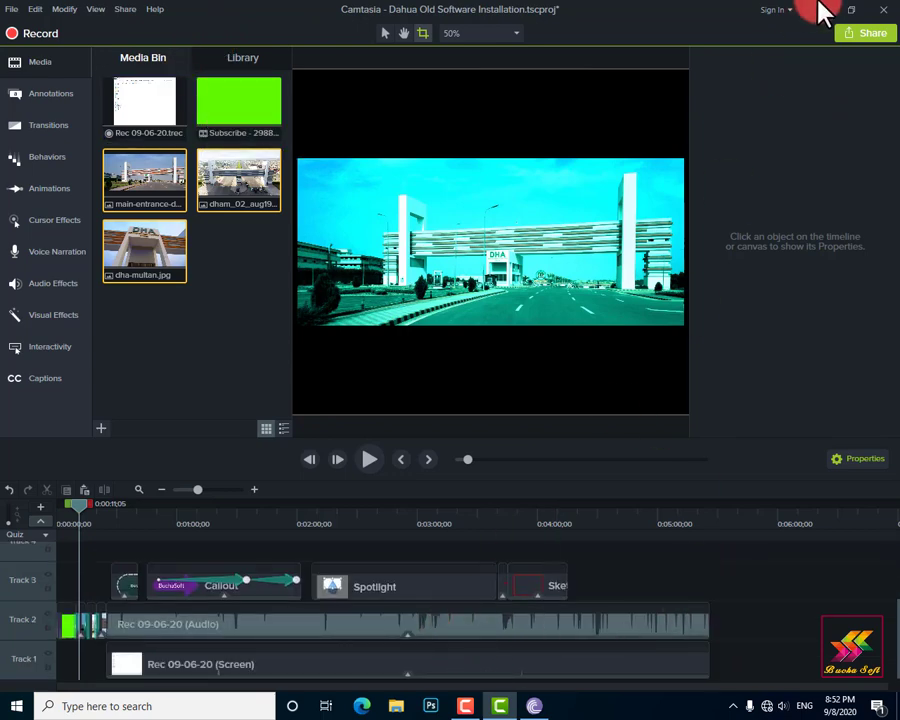
Step: Look over the video sharing destinations and custom production option, and hide the properties area
{"action": "left_click", "coordinate": [862, 46]}
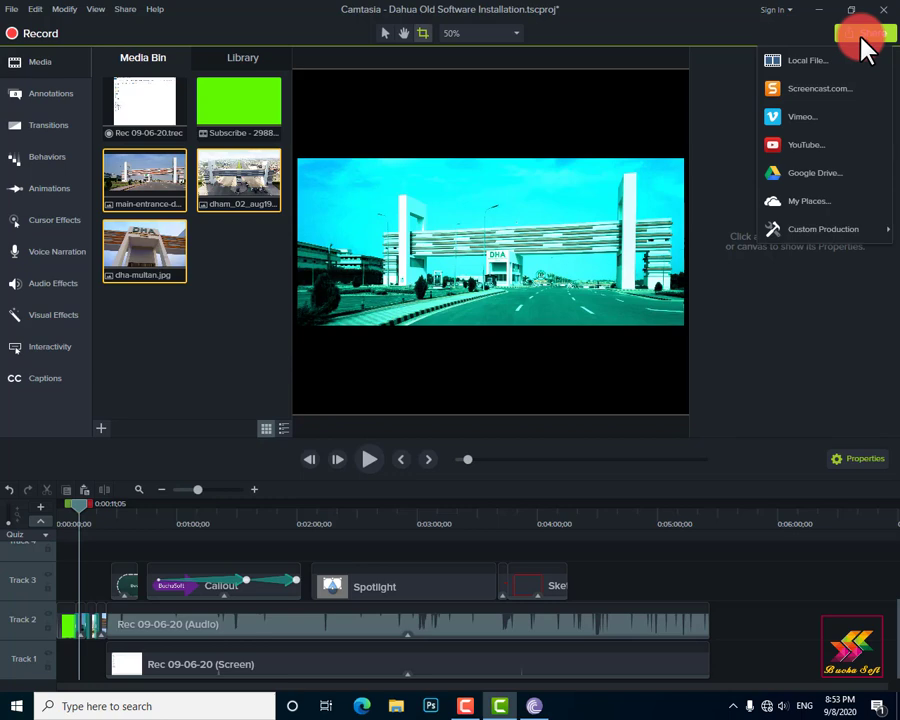
{"action": "mouse_move", "coordinate": [795, 236]}
{"action": "left_click", "coordinate": [855, 462]}
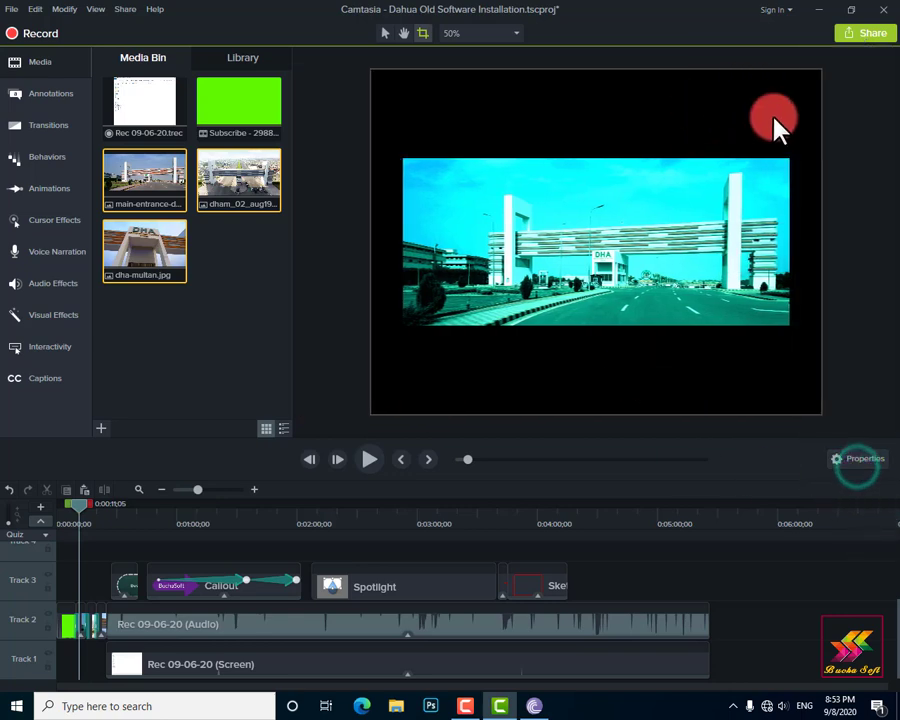
Step: Show the properties area again and start a local file export with the MP4 only (up to 1080p) preset
{"action": "left_click", "coordinate": [860, 458]}
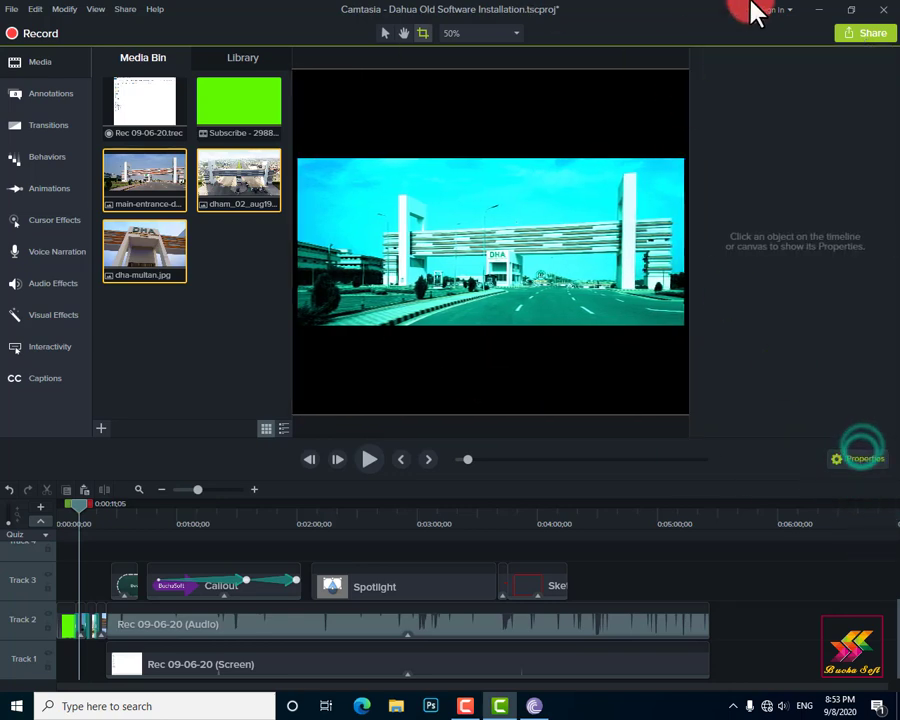
{"action": "left_click", "coordinate": [863, 31]}
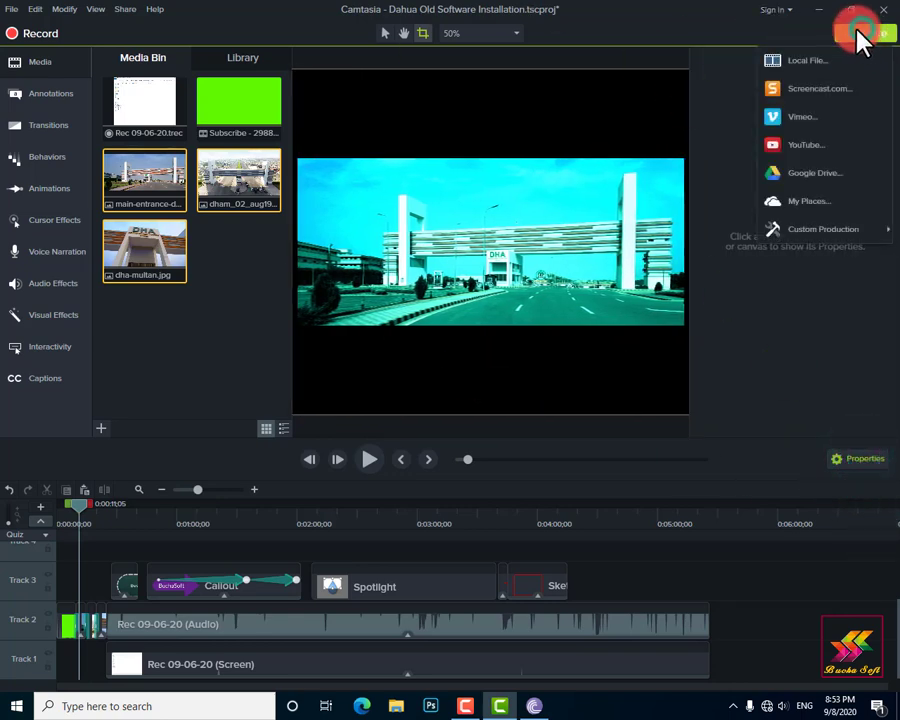
{"action": "left_click", "coordinate": [813, 60]}
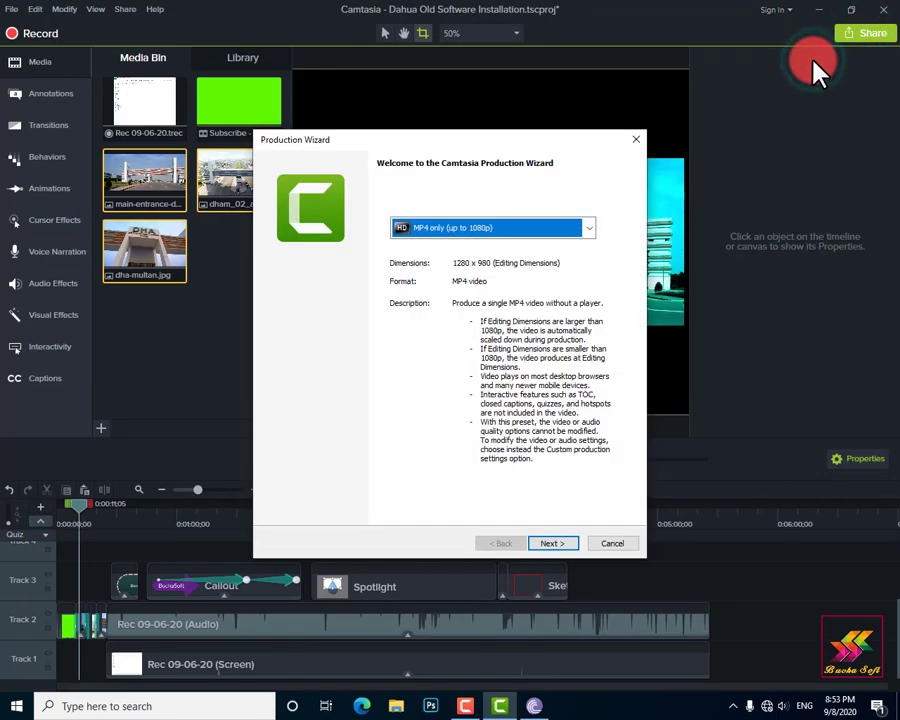
{"action": "left_click", "coordinate": [452, 232]}
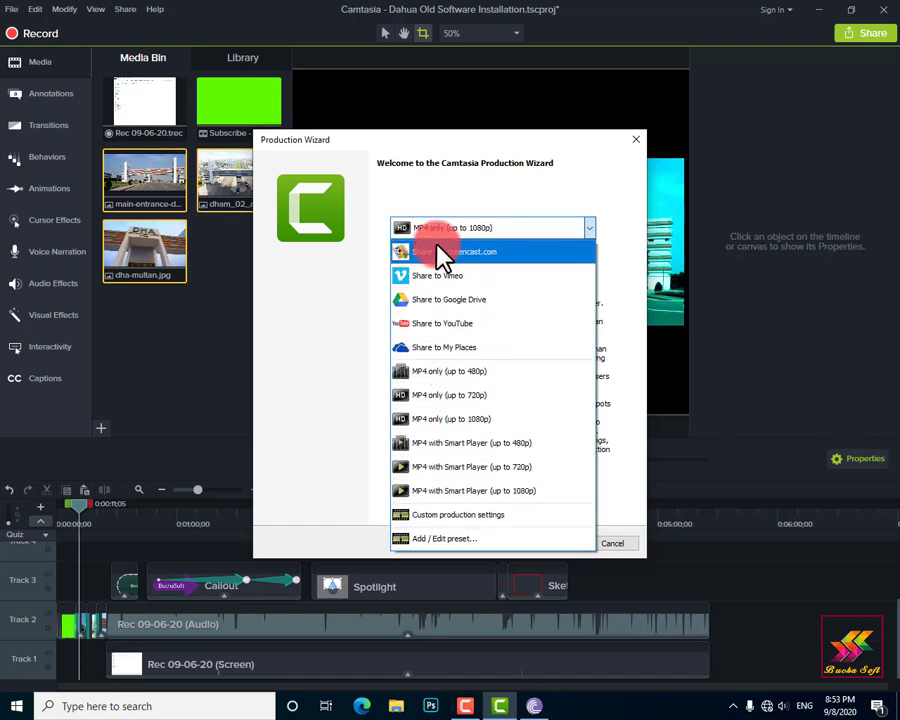
{"action": "left_click", "coordinate": [518, 432]}
{"action": "left_click", "coordinate": [545, 545]}
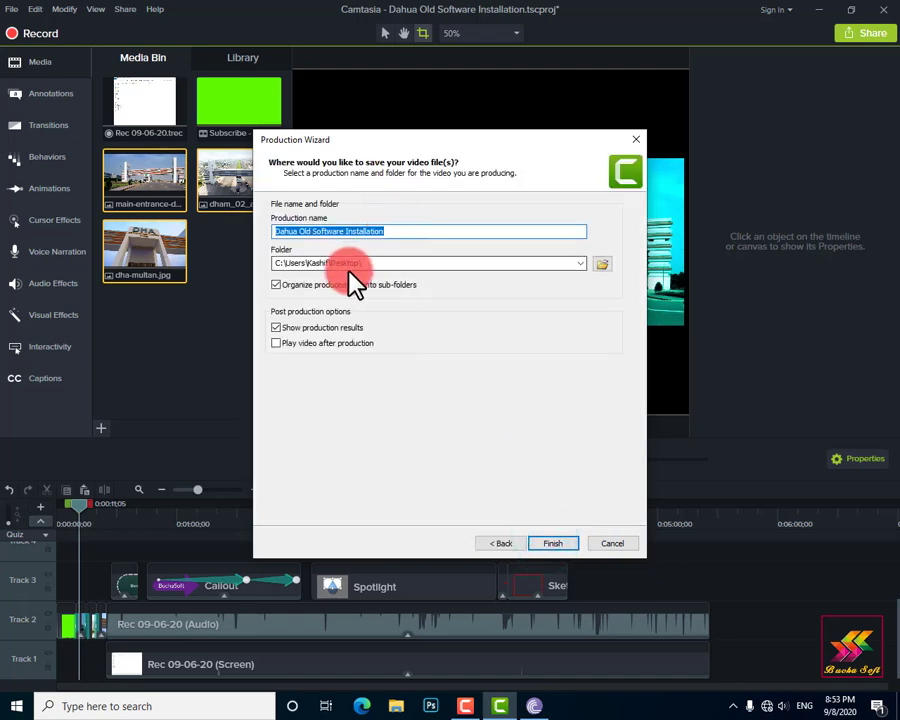
Step: Set the export location to the Desktop and name the video Dahua Old Software Installation new
{"action": "left_click", "coordinate": [600, 264]}
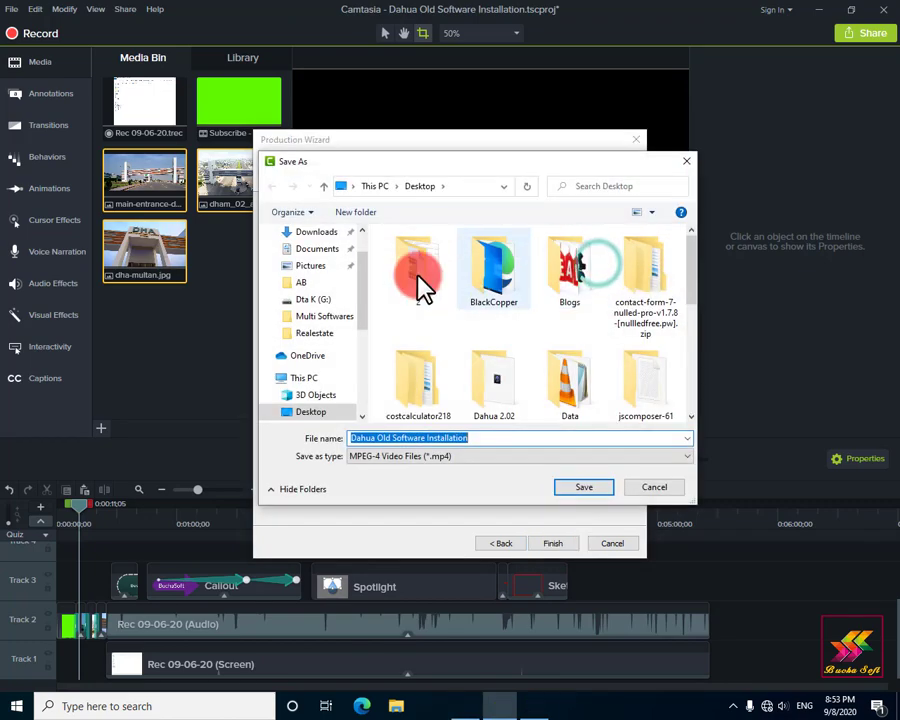
{"action": "left_click_drag", "start_coordinate": [362, 262], "coordinate": [362, 252]}
{"action": "left_click", "coordinate": [312, 259]}
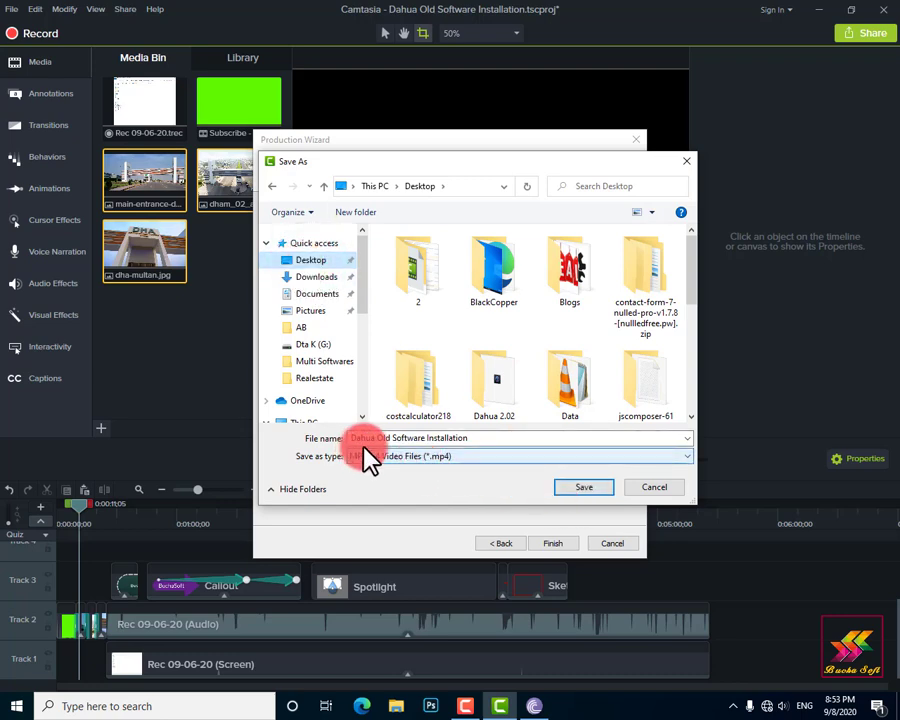
{"action": "left_click", "coordinate": [494, 440]}
{"action": "left_click", "coordinate": [513, 439]}
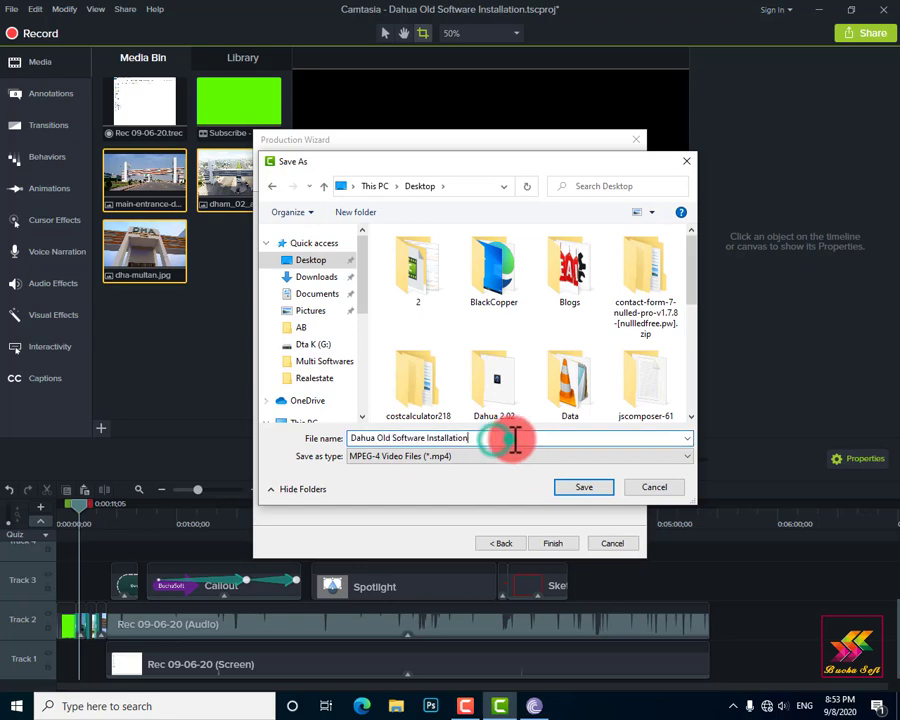
{"action": "type", "text": "new"}
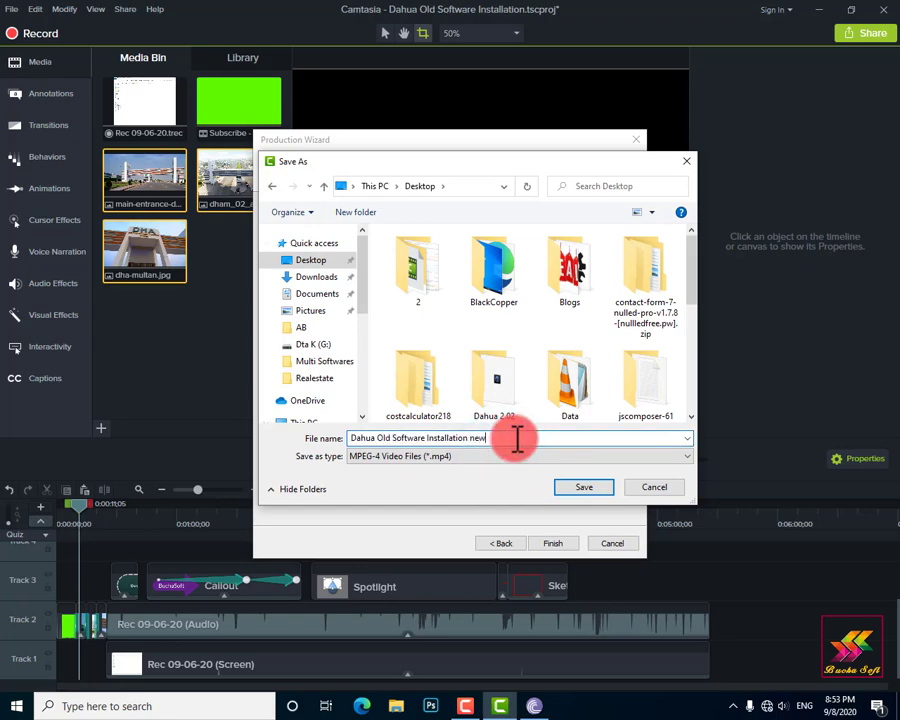
{"action": "left_click", "coordinate": [588, 489]}
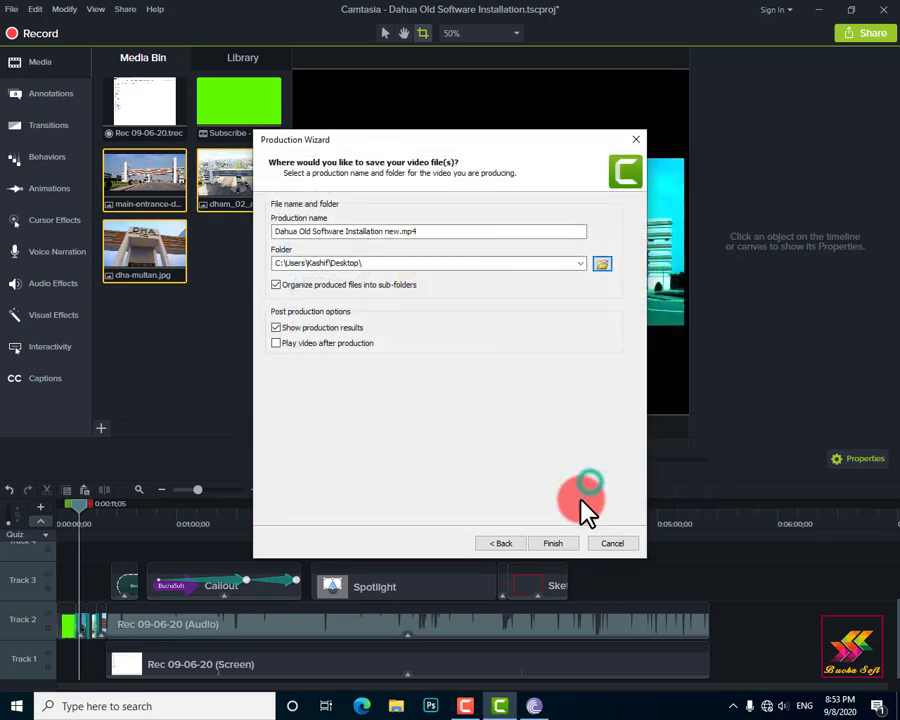
Step: Disable production results and sub-folder organization, enable playing the video after production, and start rendering
{"action": "left_click", "coordinate": [276, 327]}
{"action": "left_click", "coordinate": [278, 285]}
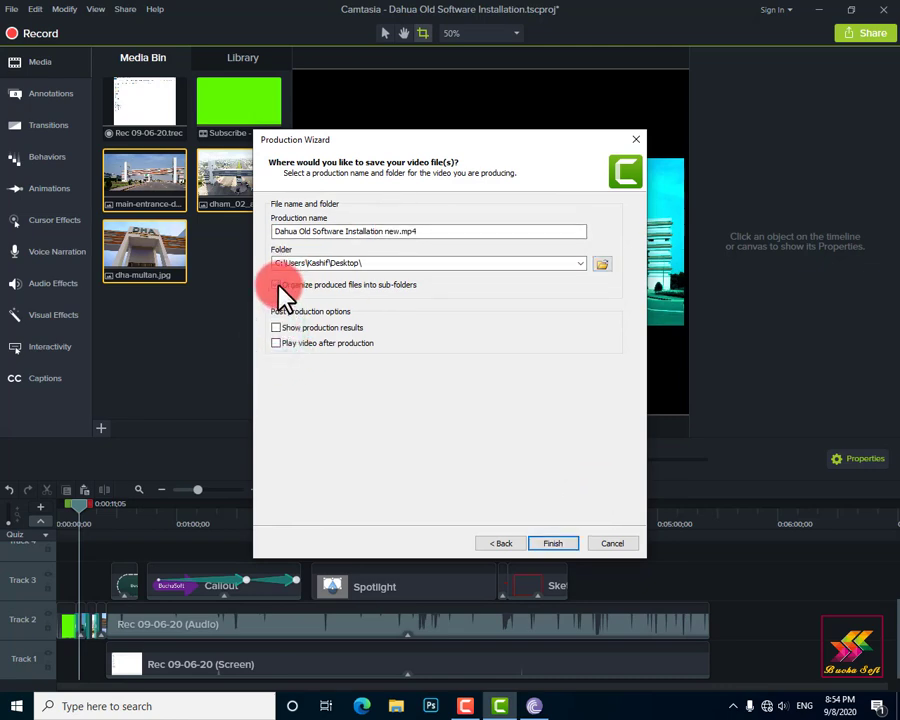
{"action": "left_click", "coordinate": [276, 285]}
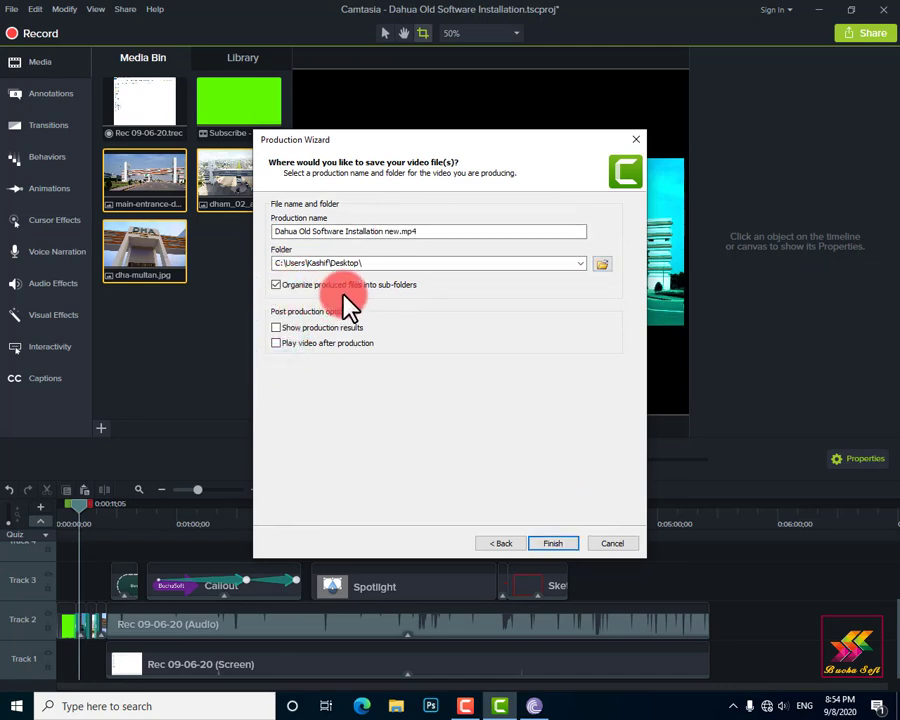
{"action": "left_click", "coordinate": [282, 285]}
{"action": "left_click", "coordinate": [294, 343]}
{"action": "left_click", "coordinate": [553, 544]}
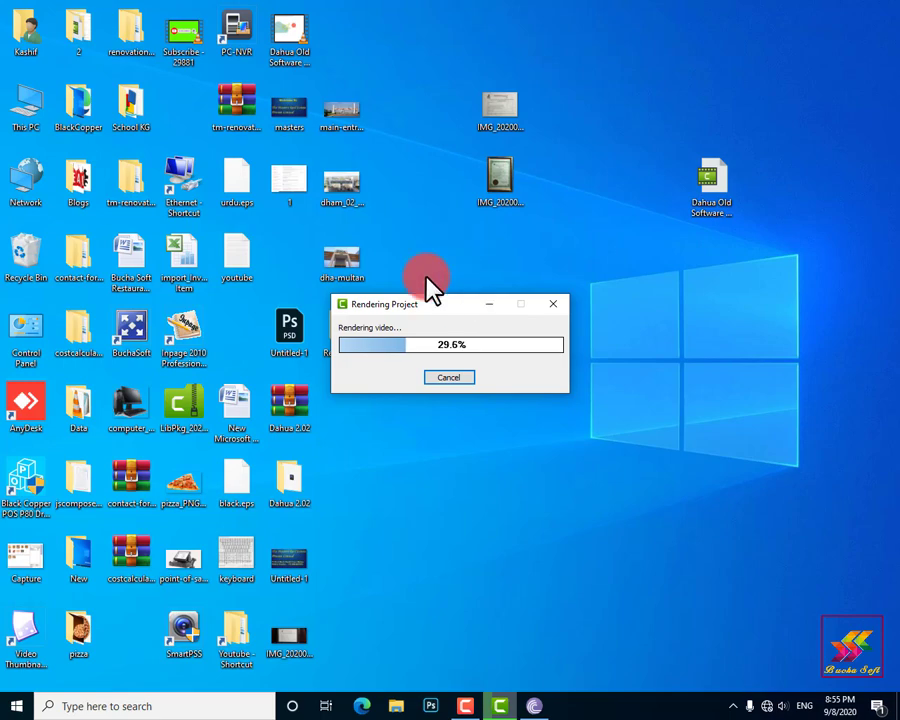
Step: Play the existing Dahua Old Software Installation video from the desktop full screen in VLC, skim its annotations, and quit the player
{"action": "left_click_drag", "start_coordinate": [444, 302], "coordinate": [508, 288]}
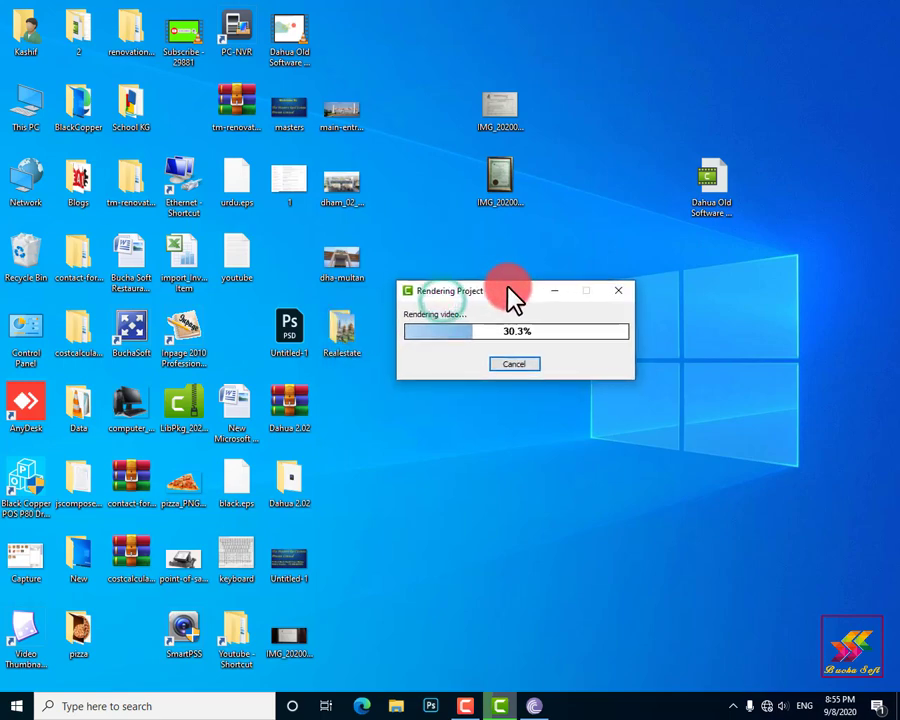
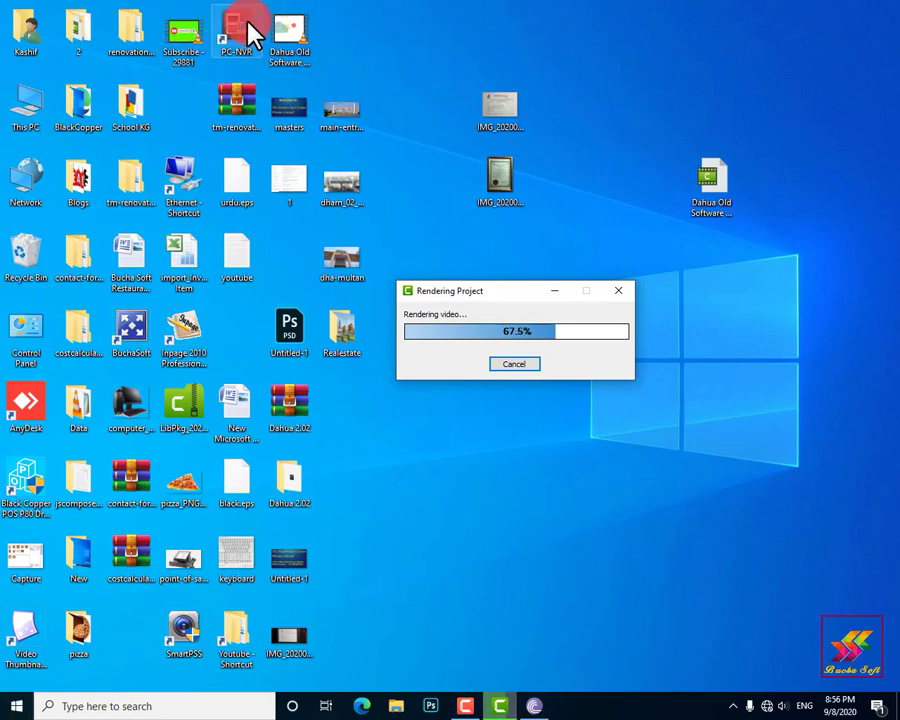
{"action": "left_click", "coordinate": [289, 40]}
{"action": "double_click", "coordinate": [289, 40]}
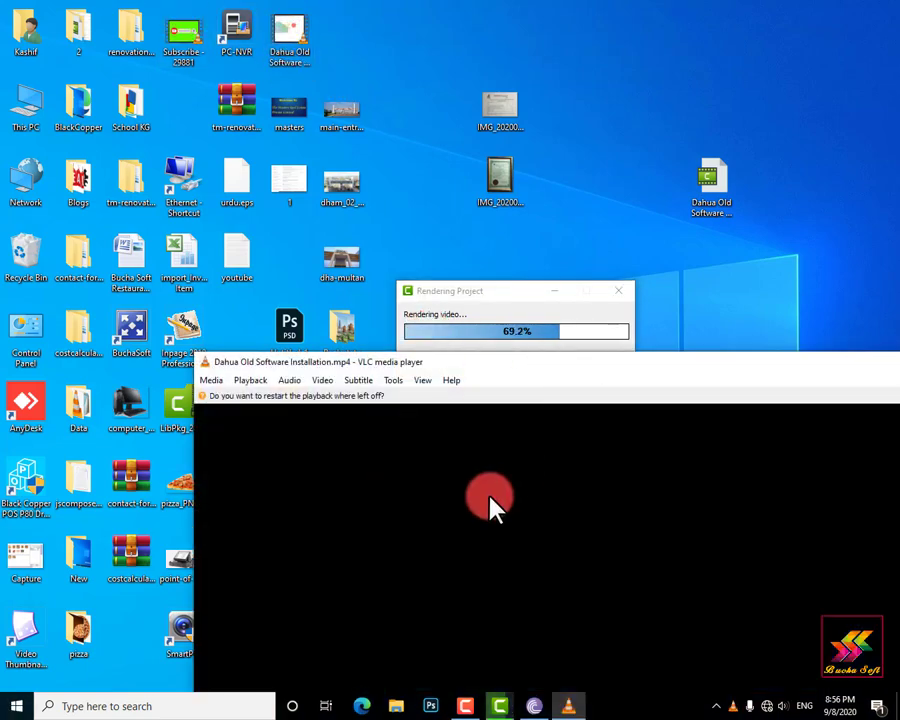
{"action": "double_click", "coordinate": [492, 503]}
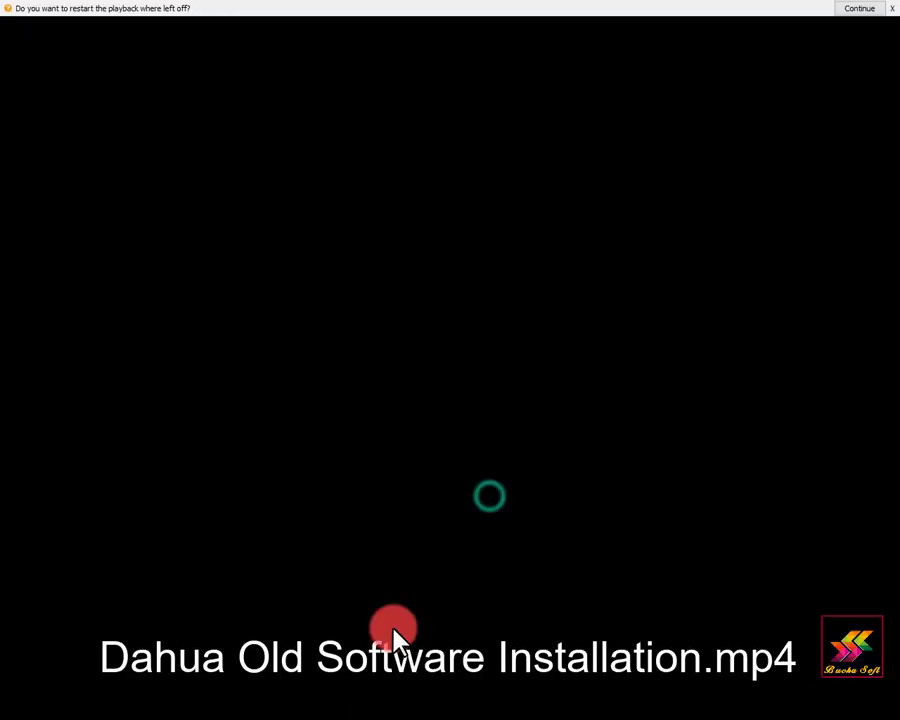
{"action": "left_click", "coordinate": [161, 686]}
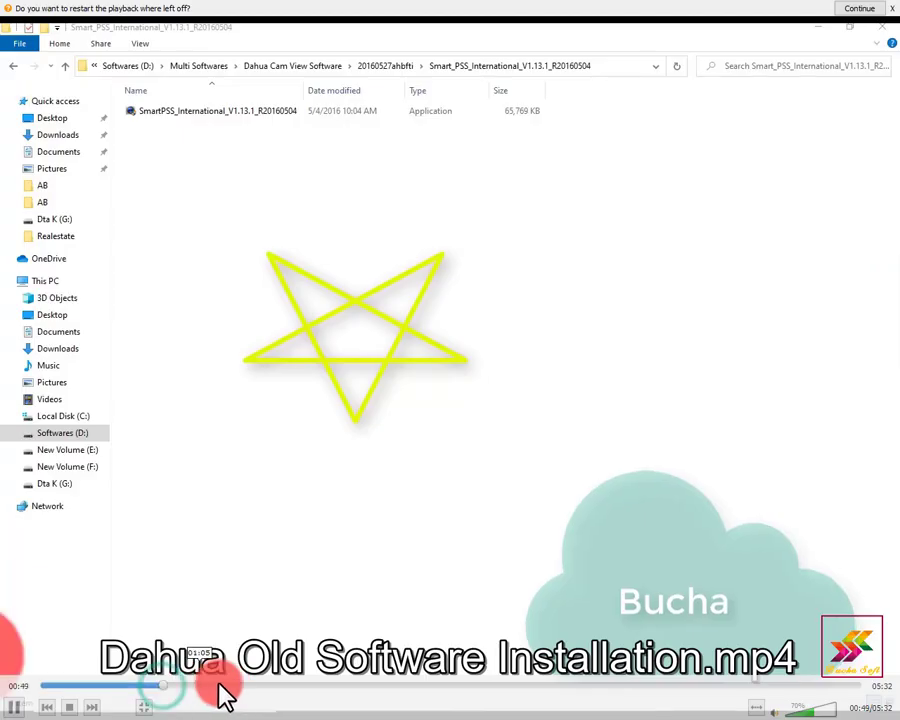
{"action": "left_click", "coordinate": [230, 686]}
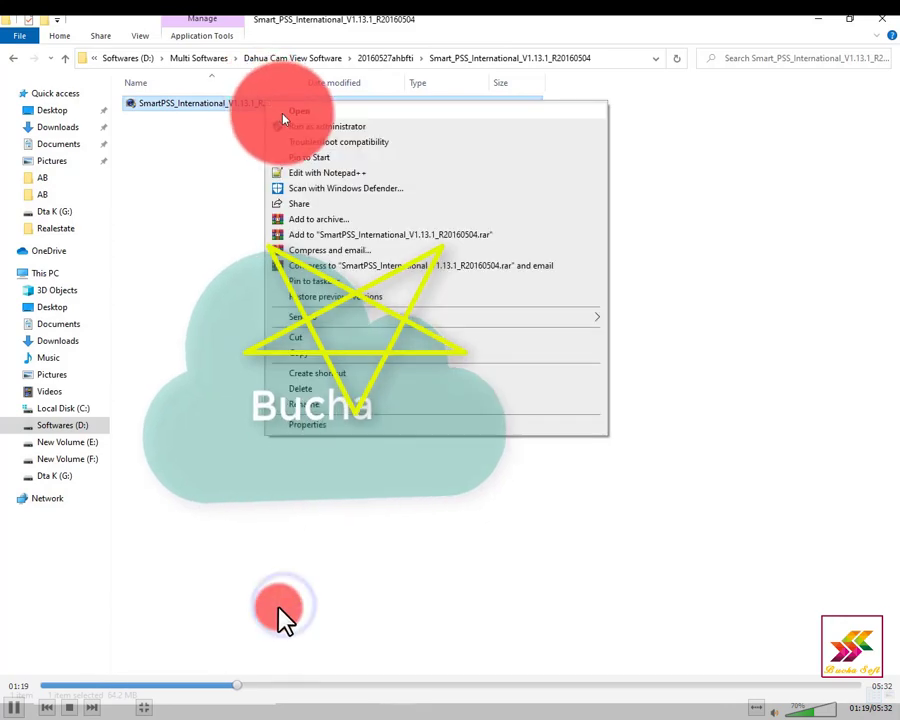
{"action": "right_click", "coordinate": [283, 614]}
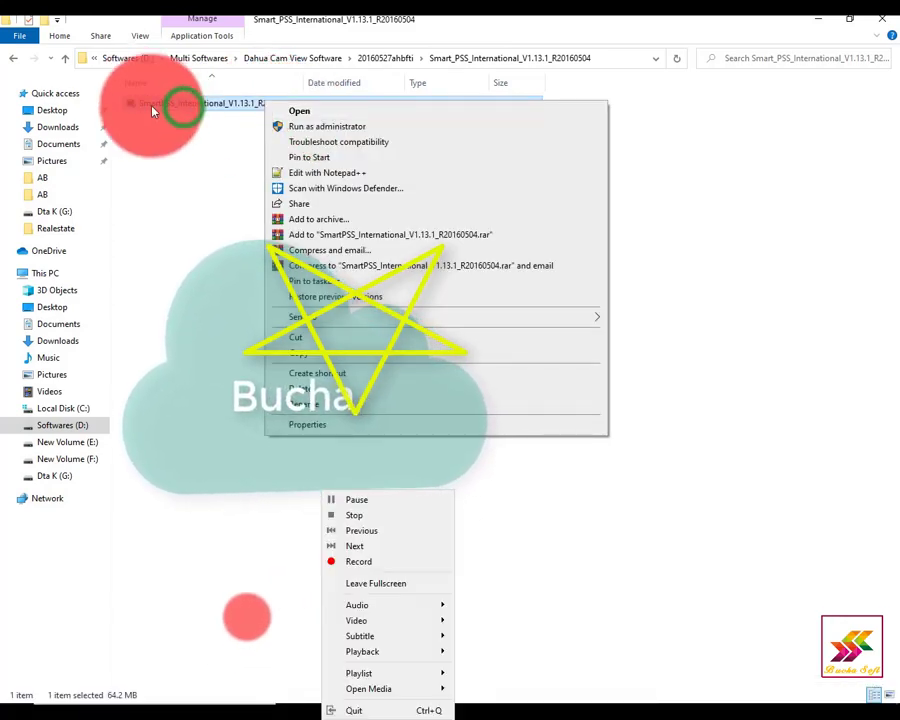
{"action": "left_click", "coordinate": [189, 617]}
{"action": "right_click", "coordinate": [240, 640]}
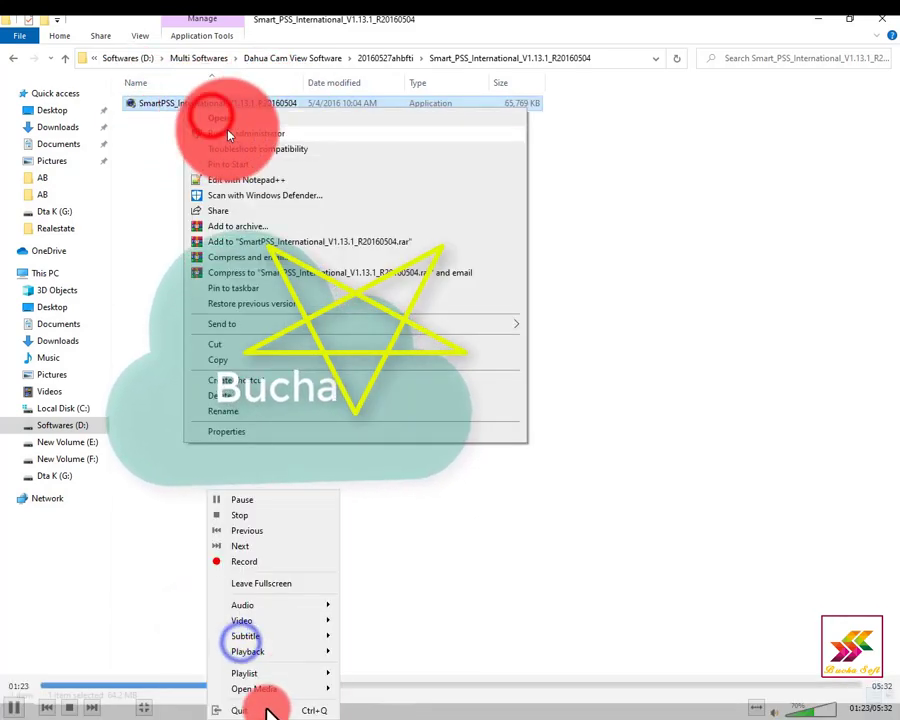
{"action": "left_click", "coordinate": [258, 711]}
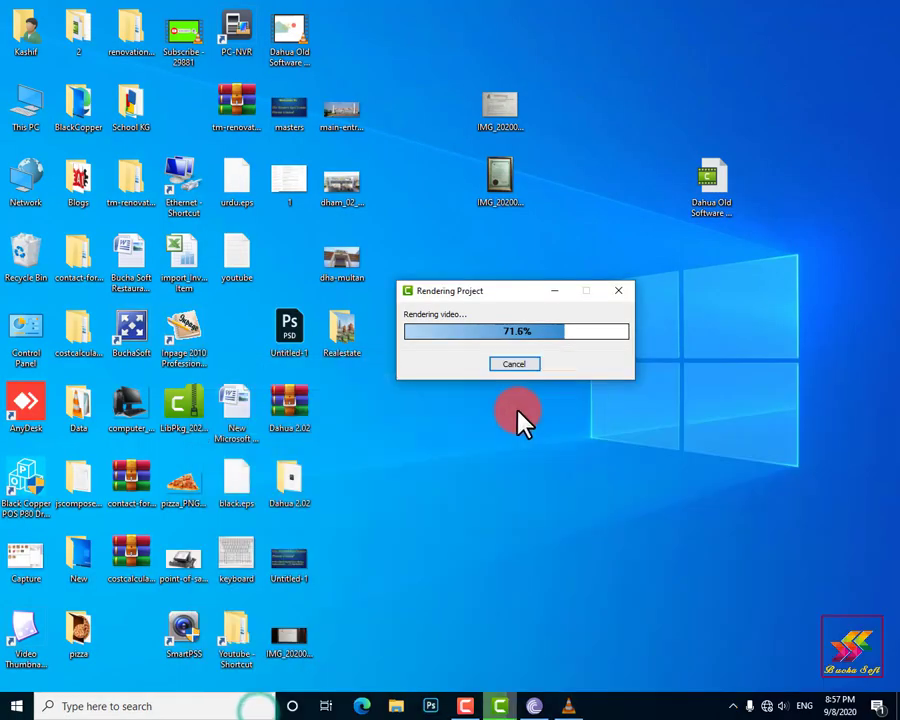
Step: Close the Camtasia editor once rendering is done, saving the changes to the project file
{"action": "left_click_drag", "start_coordinate": [502, 289], "coordinate": [535, 268]}
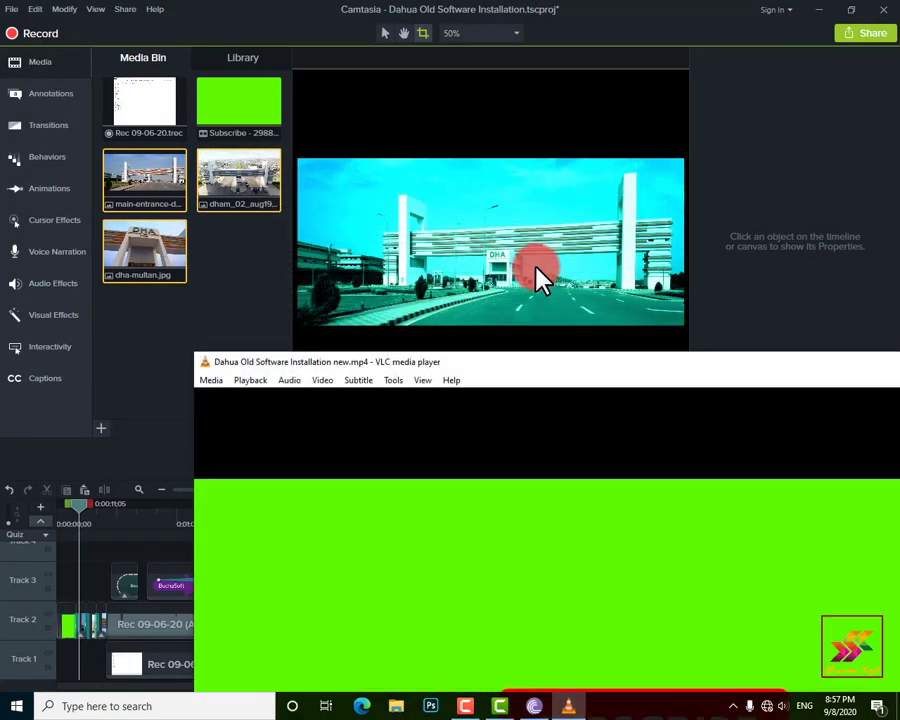
{"action": "left_click", "coordinate": [883, 12]}
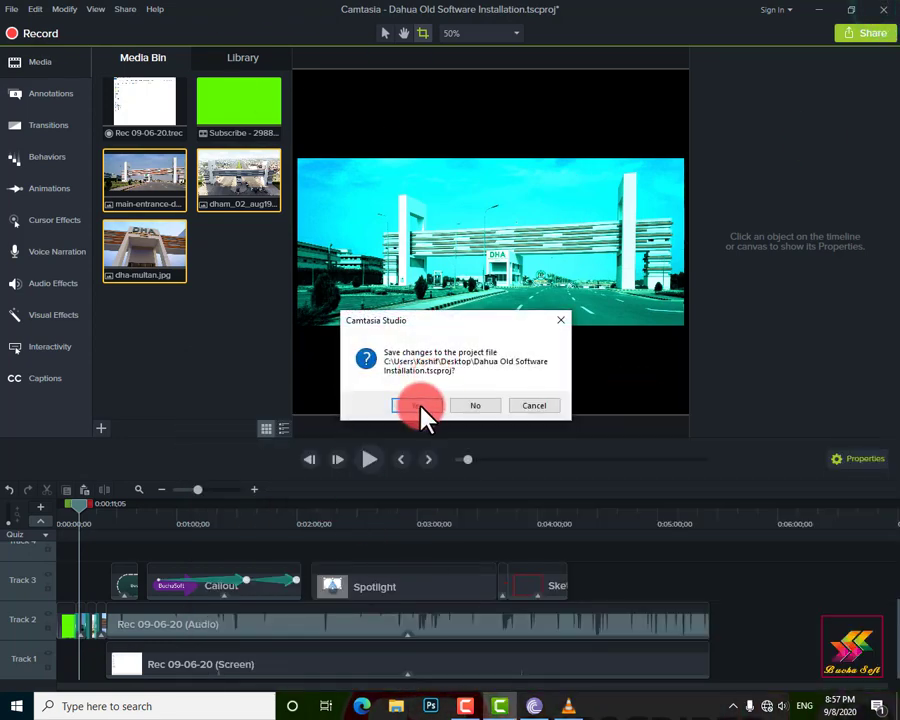
{"action": "left_click", "coordinate": [421, 403]}
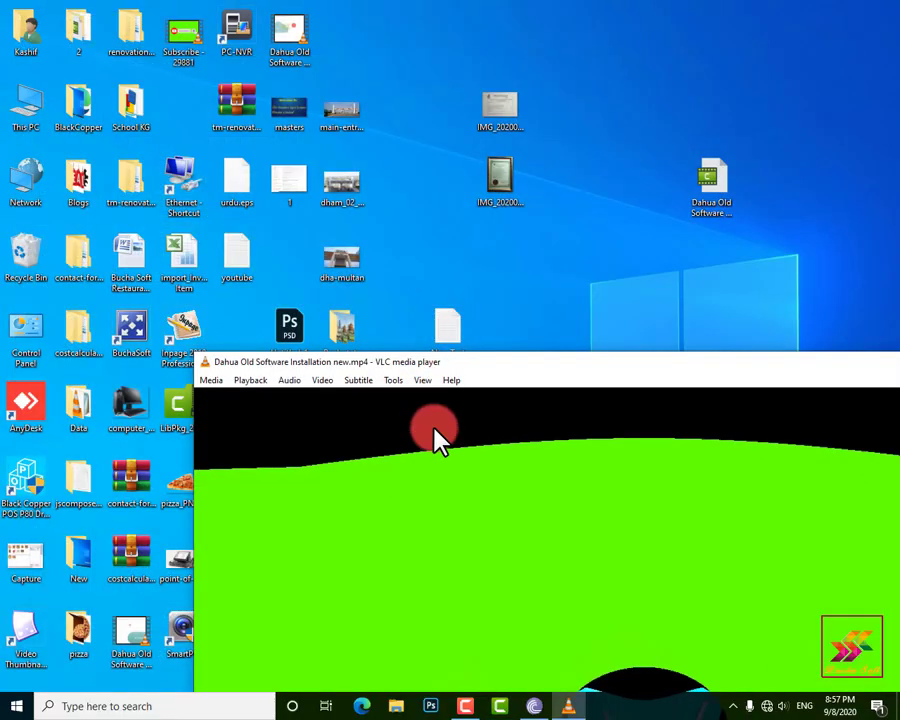
Step: Watch the rendered video full screen, skimming from the intro through the annotations to the red sketch star, and quit the player
{"action": "double_click", "coordinate": [585, 553]}
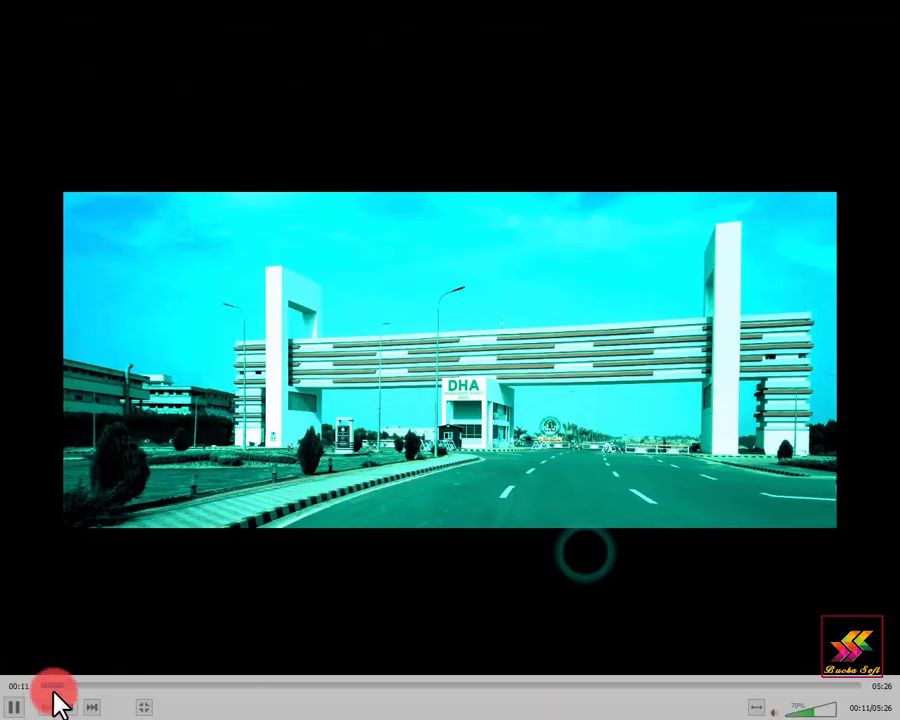
{"action": "left_click_drag", "start_coordinate": [72, 688], "coordinate": [8, 686]}
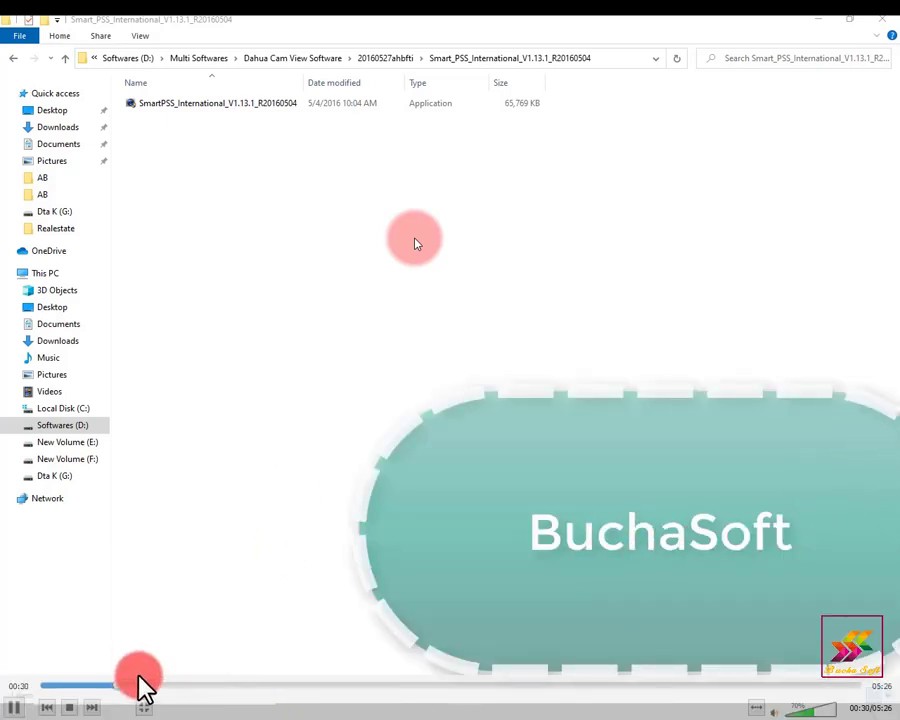
{"action": "left_click_drag", "start_coordinate": [130, 681], "coordinate": [390, 688]}
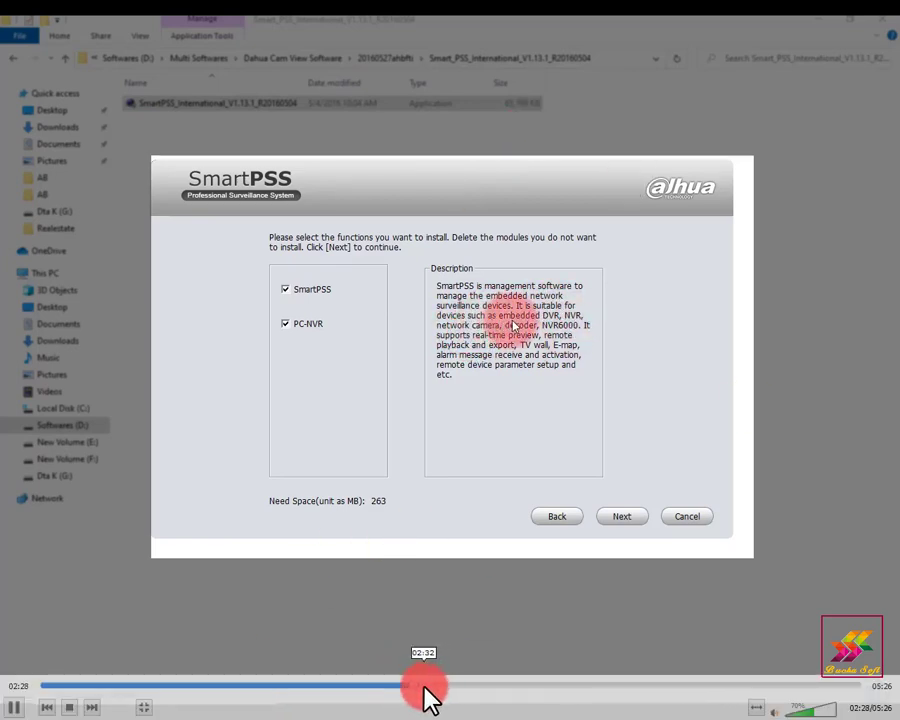
{"action": "left_click", "coordinate": [426, 688]}
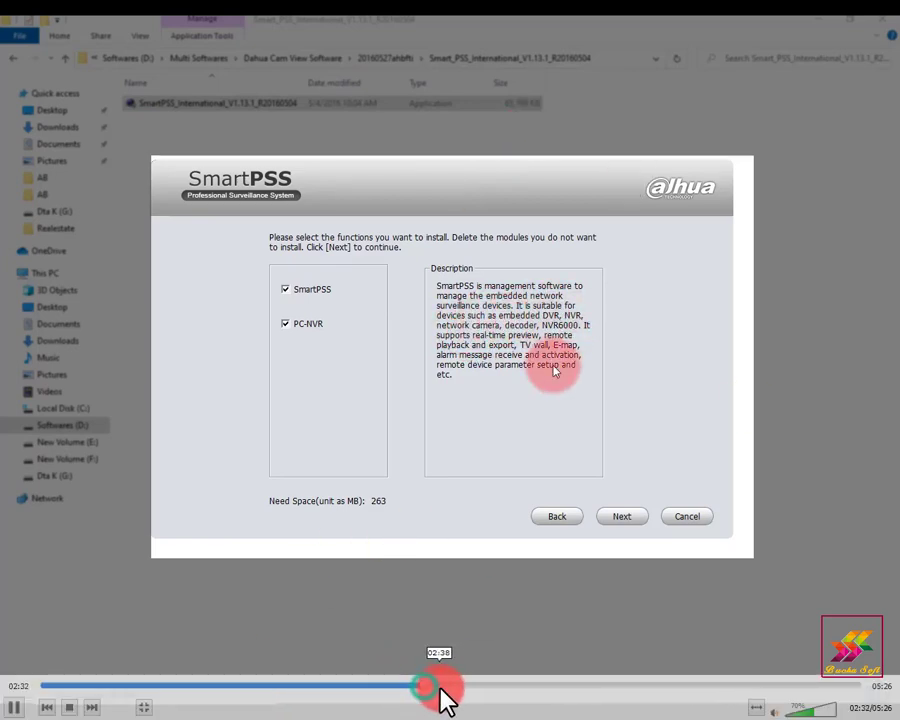
{"action": "left_click_drag", "start_coordinate": [441, 690], "coordinate": [500, 698]}
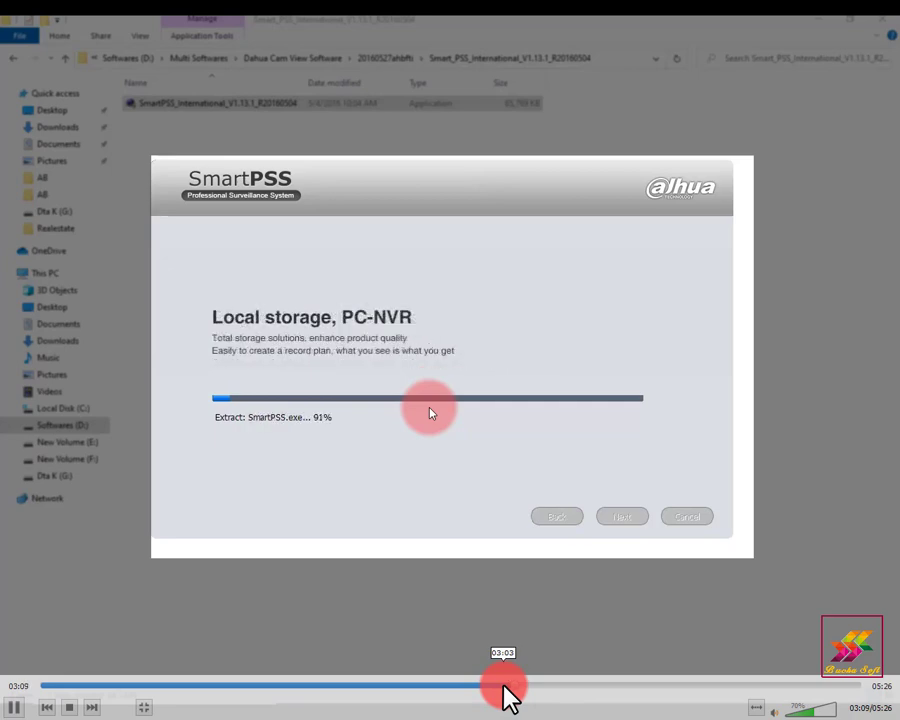
{"action": "left_click_drag", "start_coordinate": [540, 700], "coordinate": [560, 695]}
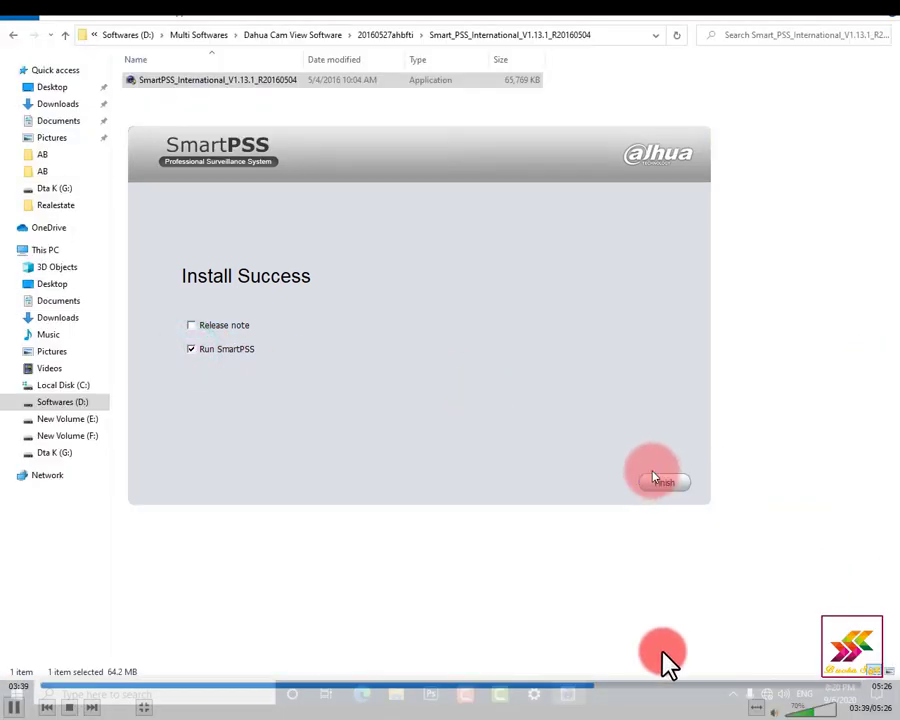
{"action": "left_click_drag", "start_coordinate": [624, 688], "coordinate": [597, 688]}
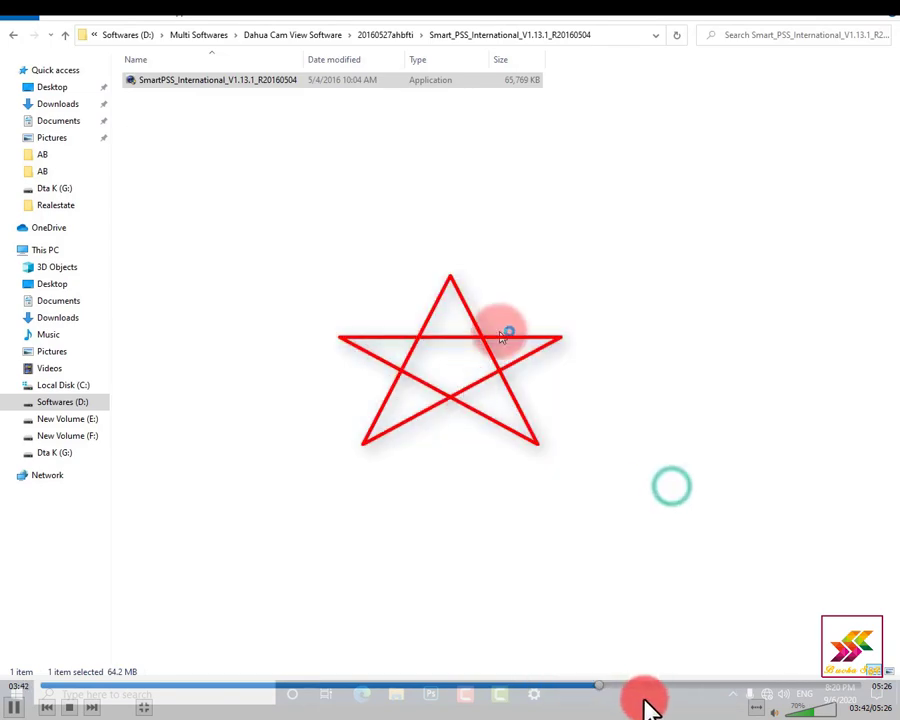
{"action": "right_click", "coordinate": [530, 640]}
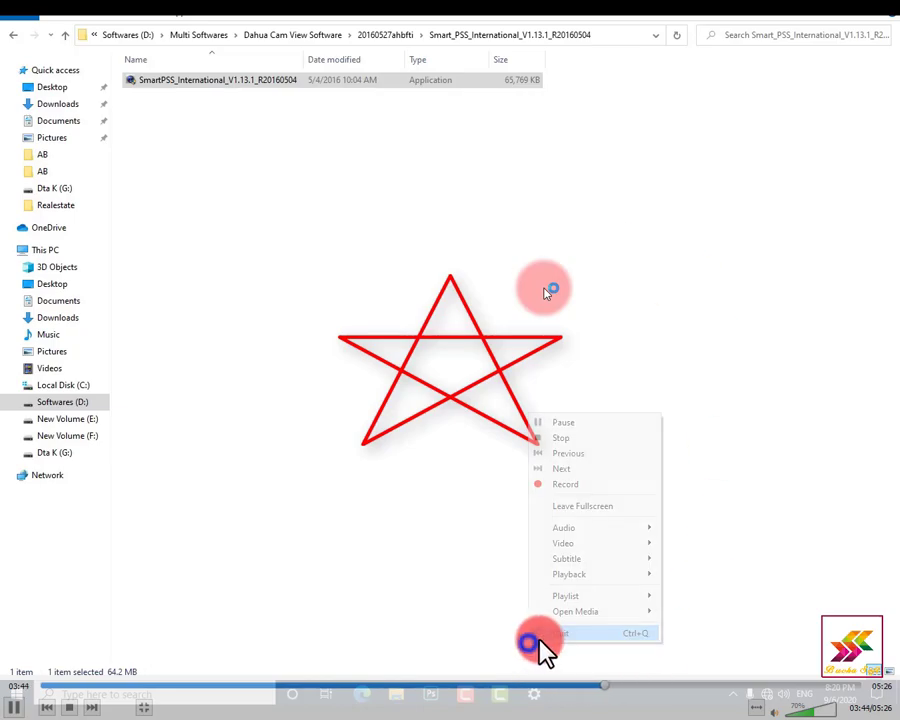
{"action": "left_click", "coordinate": [543, 635]}
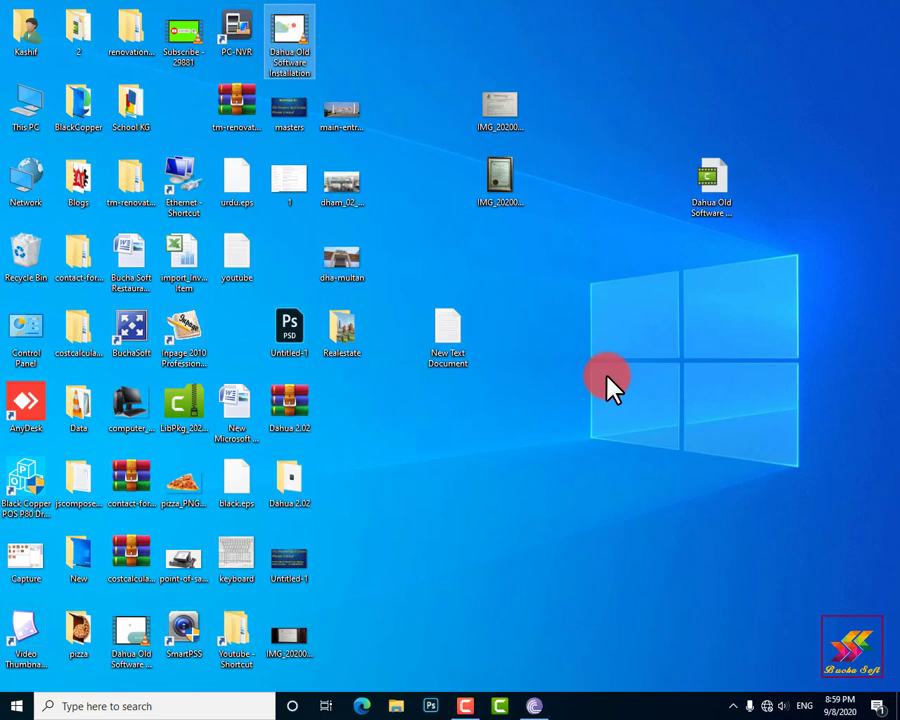
Step: Examine the computer's processor and installed memory in its system properties, and close the window
{"action": "right_click", "coordinate": [10, 114]}
{"action": "left_click", "coordinate": [78, 279]}
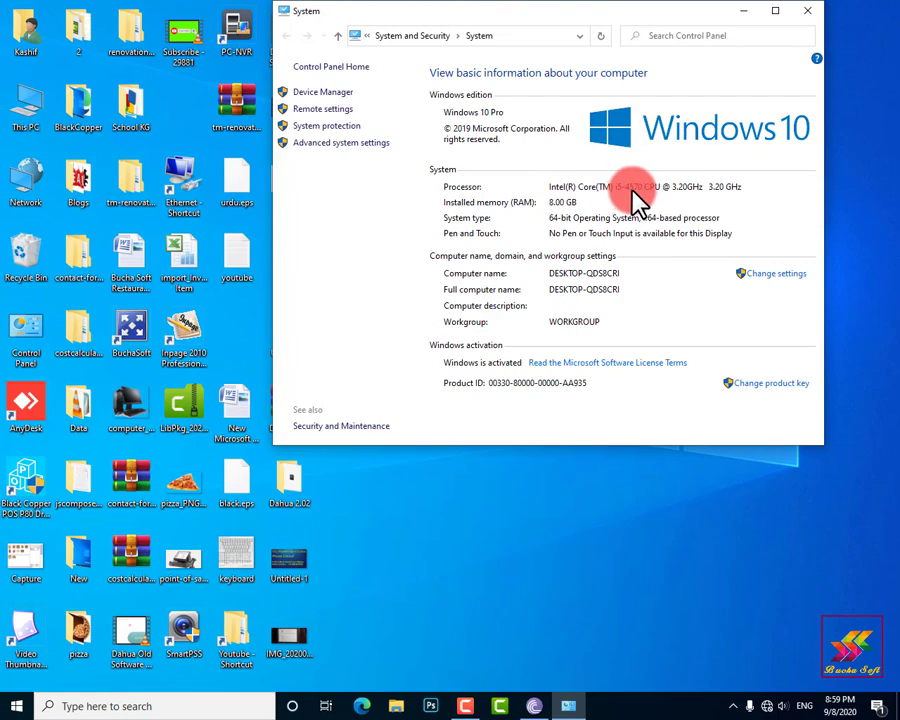
{"action": "left_click_drag", "start_coordinate": [577, 24], "coordinate": [553, 177]}
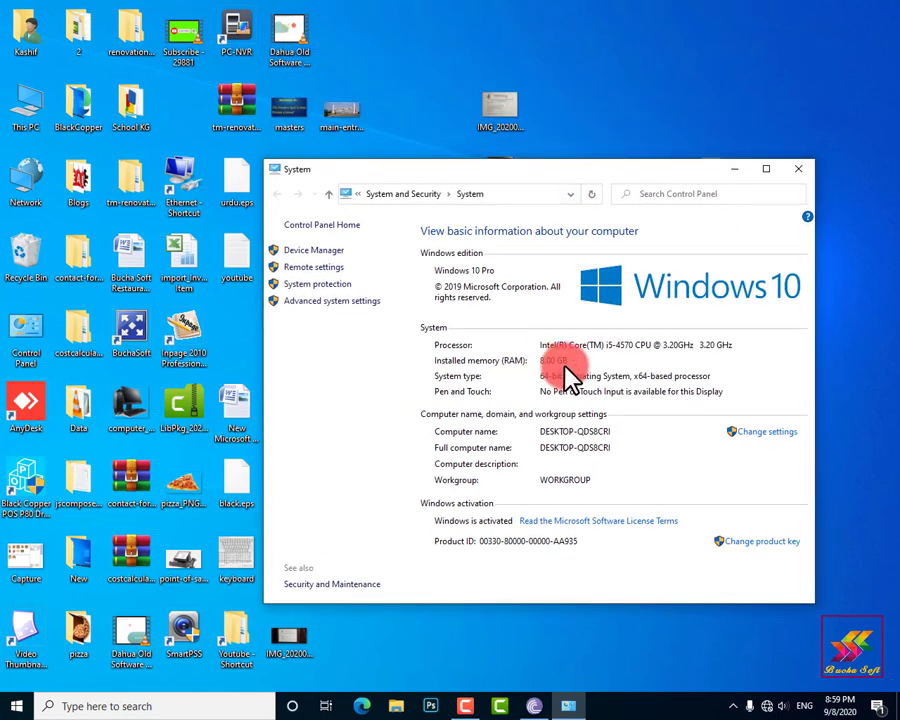
{"action": "left_click", "coordinate": [797, 170]}
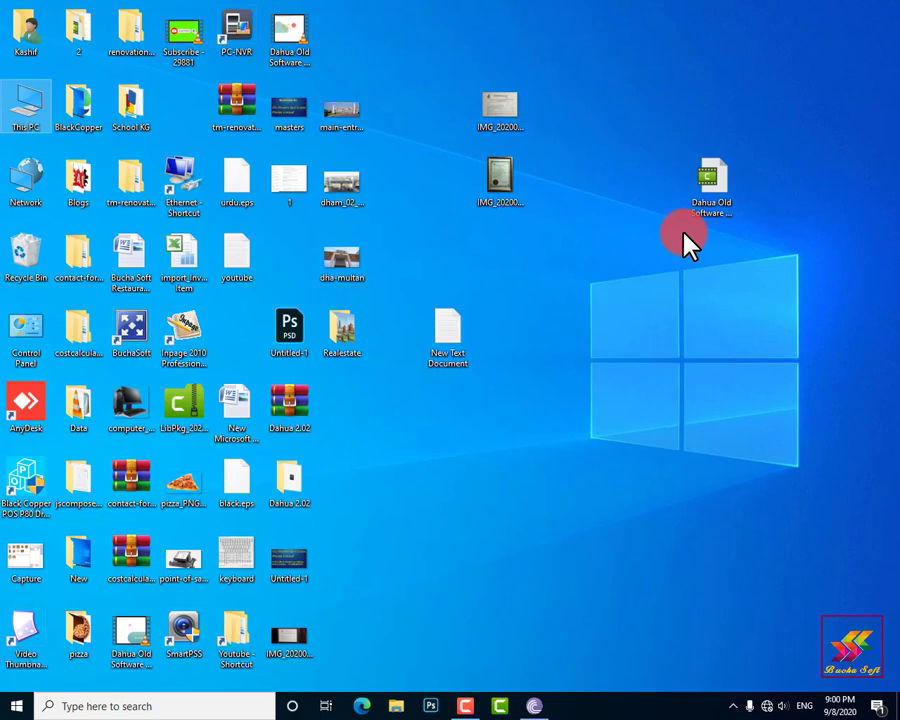
Step: Bring up the Camtasia Recorder window, shift it across the desktop, and stop the running screen recording
{"action": "left_click", "coordinate": [500, 705]}
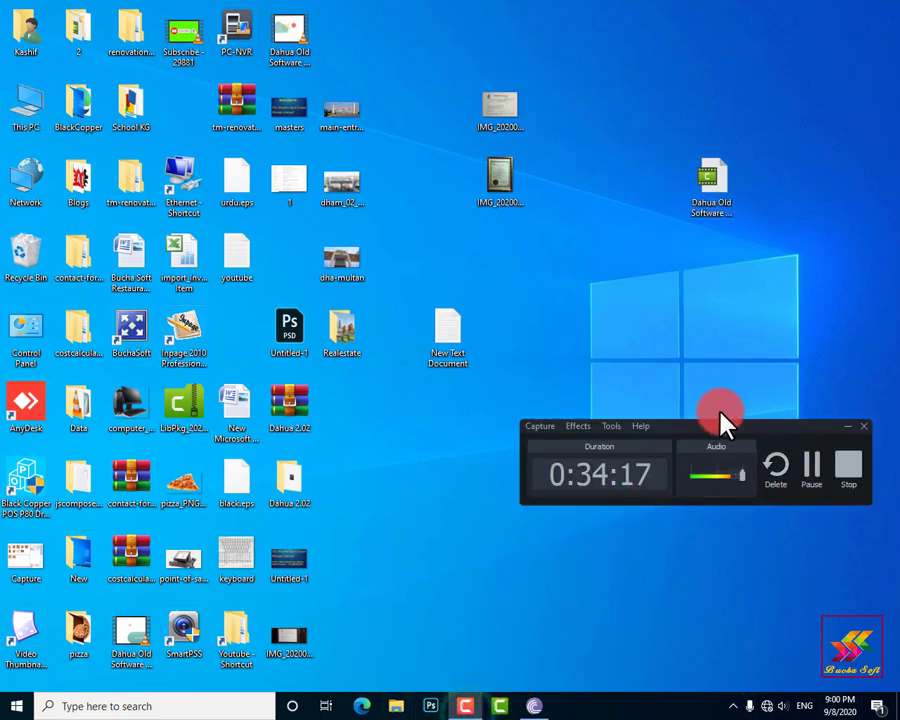
{"action": "left_click_drag", "start_coordinate": [720, 413], "coordinate": [677, 422]}
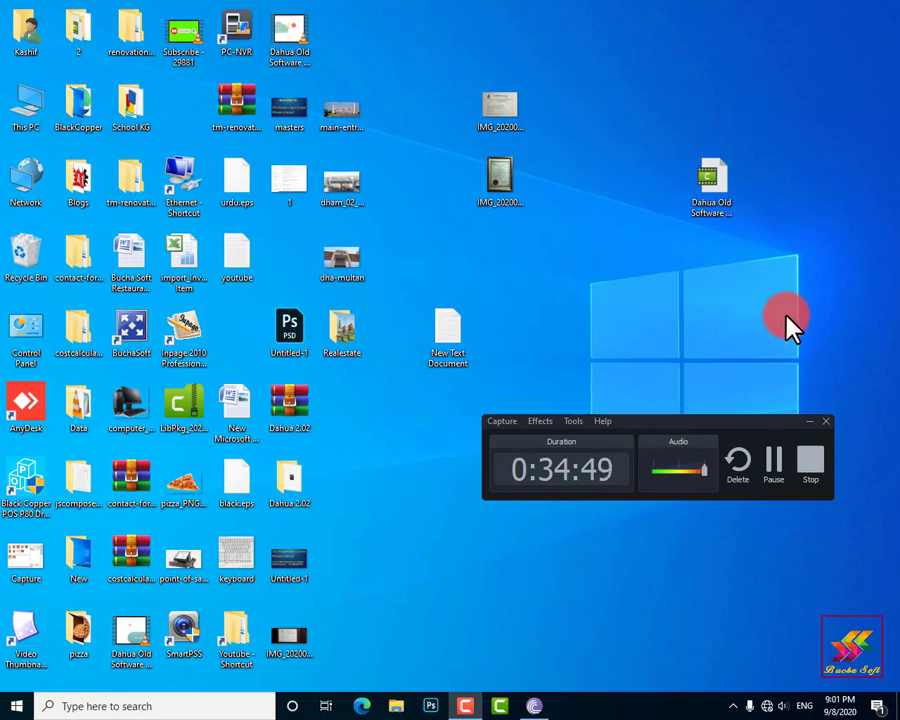
{"action": "left_click", "coordinate": [808, 460]}
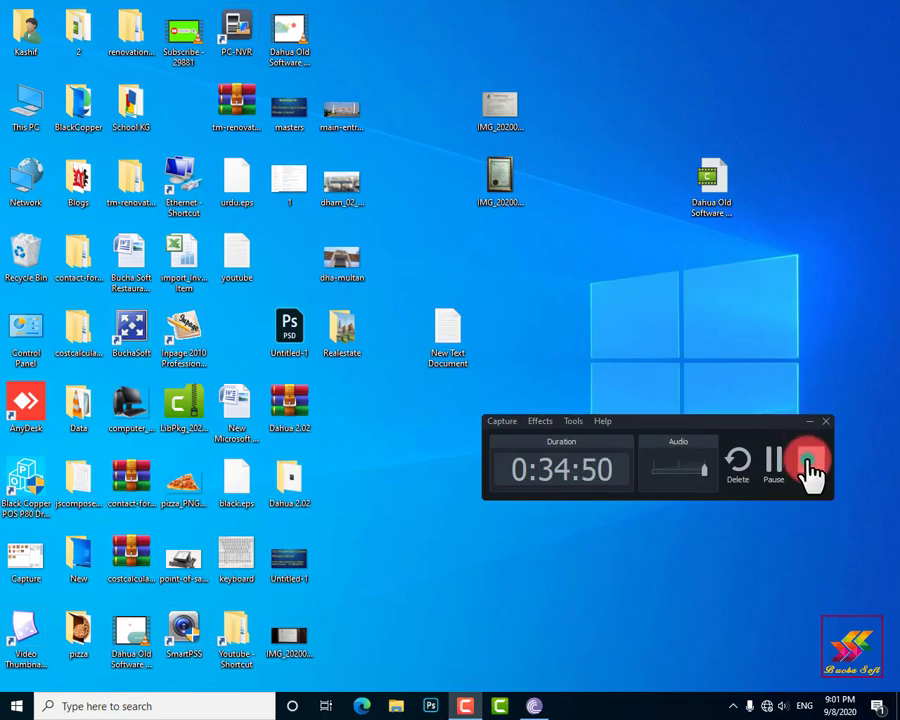